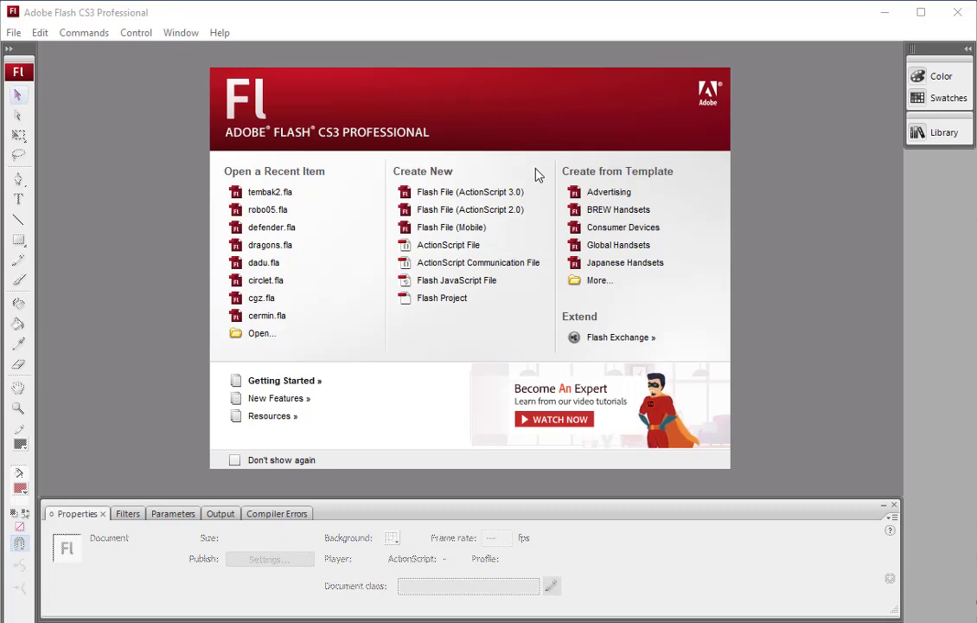
Step: Create a new Flash File (ActionScript 2.0)
{"action": "left_click", "coordinate": [465, 213]}
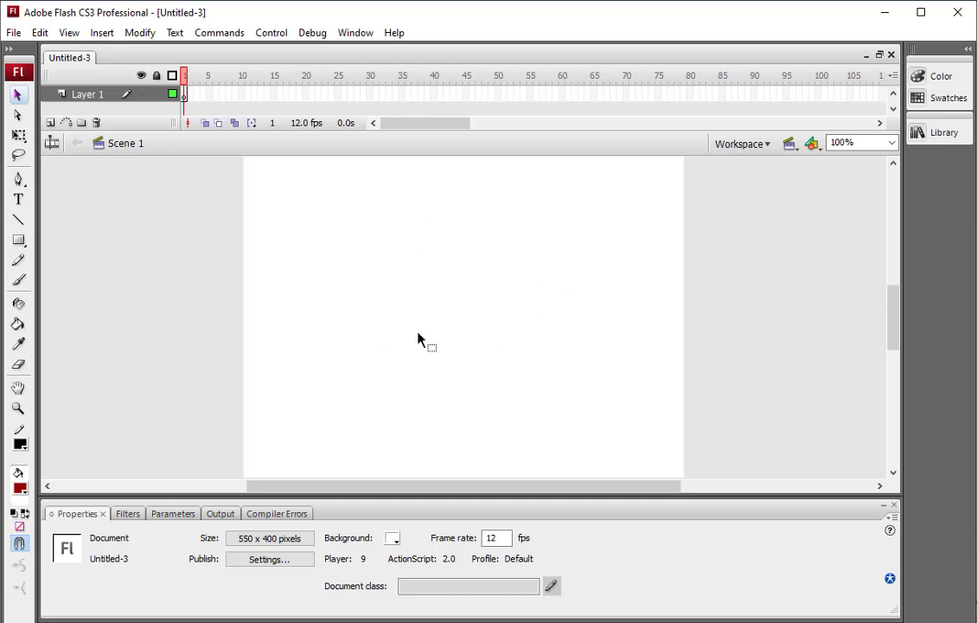
Step: Draw a dark red rectangle about 48 by 71 px near the middle of the stage and select its fill and outline
{"action": "left_click", "coordinate": [19, 242]}
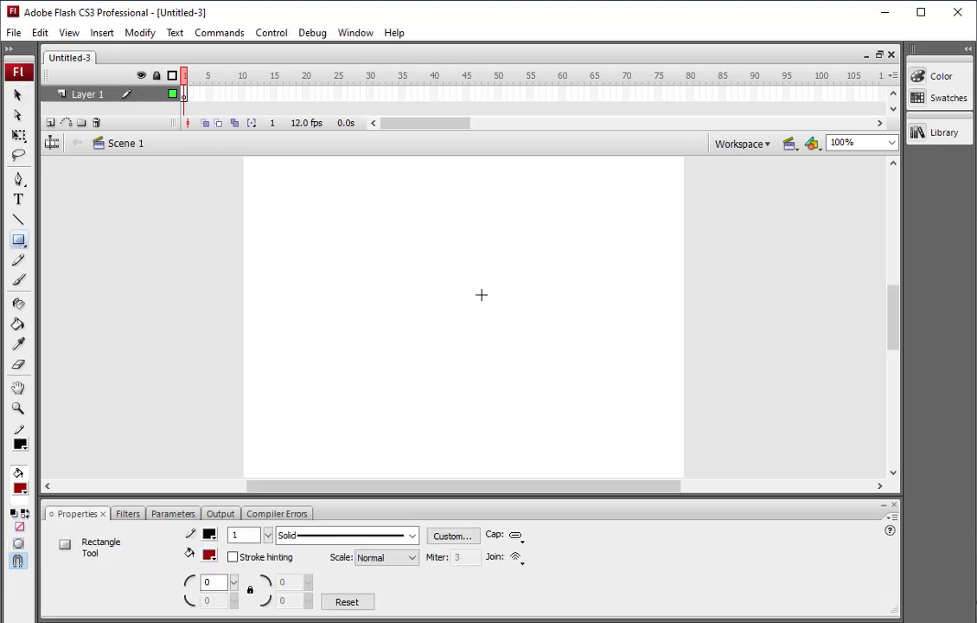
{"action": "left_click_drag", "start_coordinate": [471, 279], "coordinate": [510, 335]}
{"action": "left_click", "coordinate": [17, 96]}
{"action": "double_click", "coordinate": [490, 304]}
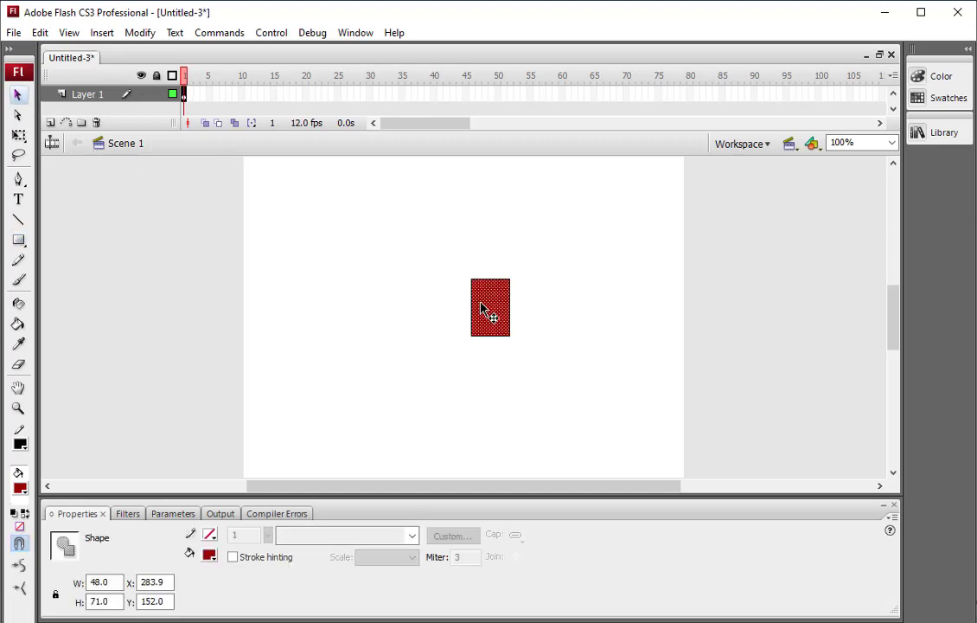
Step: Nudge the selected rectangle up, left and down across the stage, and delete it
{"action": "key", "text": "Up"}
{"action": "key", "text": "Up"}
{"action": "key", "text": "Up"}
{"action": "key", "text": "Up"}
{"action": "key", "text": "Up"}
{"action": "key", "text": "Up"}
{"action": "key", "text": "Up"}
{"action": "key", "text": "Up"}
{"action": "key", "text": "Up"}
{"action": "key", "text": "Up"}
{"action": "key", "text": "Up"}
{"action": "key", "text": "Up"}
{"action": "key", "text": "Up"}
{"action": "key", "text": "Up"}
{"action": "key", "text": "Up"}
{"action": "key", "text": "Up"}
{"action": "key", "text": "Up"}
{"action": "key", "text": "Up"}
{"action": "key", "text": "Up"}
{"action": "key", "text": "Up"}
{"action": "key", "text": "Up"}
{"action": "key", "text": "Up"}
{"action": "key", "text": "Up"}
{"action": "key", "text": "Up"}
{"action": "key", "text": "Up"}
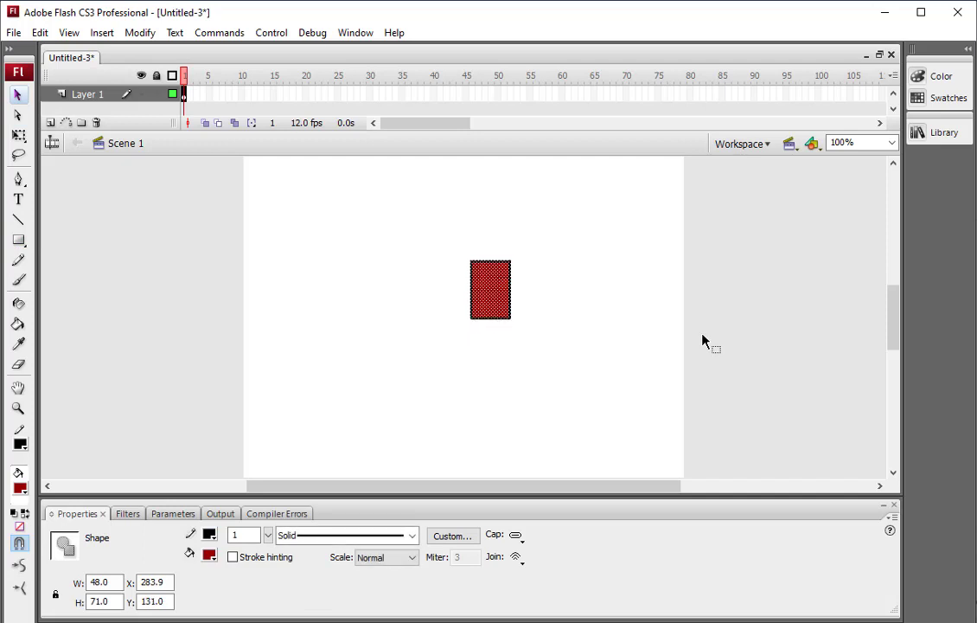
{"action": "key", "text": "Left"}
{"action": "key", "text": "Left"}
{"action": "key", "text": "Left"}
{"action": "key", "text": "Left"}
{"action": "key", "text": "Left"}
{"action": "key", "text": "Left"}
{"action": "key", "text": "Left"}
{"action": "key", "text": "Left"}
{"action": "key", "text": "Left"}
{"action": "key", "text": "Left"}
{"action": "key", "text": "Left"}
{"action": "key", "text": "Left"}
{"action": "key", "text": "Left"}
{"action": "key", "text": "Left"}
{"action": "key", "text": "Left"}
{"action": "key", "text": "Left"}
{"action": "key", "text": "Left"}
{"action": "key", "text": "Left"}
{"action": "key", "text": "Left"}
{"action": "key", "text": "Left"}
{"action": "key", "text": "Left"}
{"action": "key", "text": "Left"}
{"action": "key", "text": "Left"}
{"action": "key", "text": "Left"}
{"action": "key", "text": "Left"}
{"action": "key", "text": "Left"}
{"action": "key", "text": "Left"}
{"action": "key", "text": "Left"}
{"action": "key", "text": "Left"}
{"action": "key", "text": "Left"}
{"action": "key", "text": "Left"}
{"action": "key", "text": "Left"}
{"action": "key", "text": "Left"}
{"action": "key", "text": "Left"}
{"action": "key", "text": "Left"}
{"action": "key", "text": "Left"}
{"action": "key", "text": "Left"}
{"action": "key", "text": "Left"}
{"action": "key", "text": "Left"}
{"action": "key", "text": "Left"}
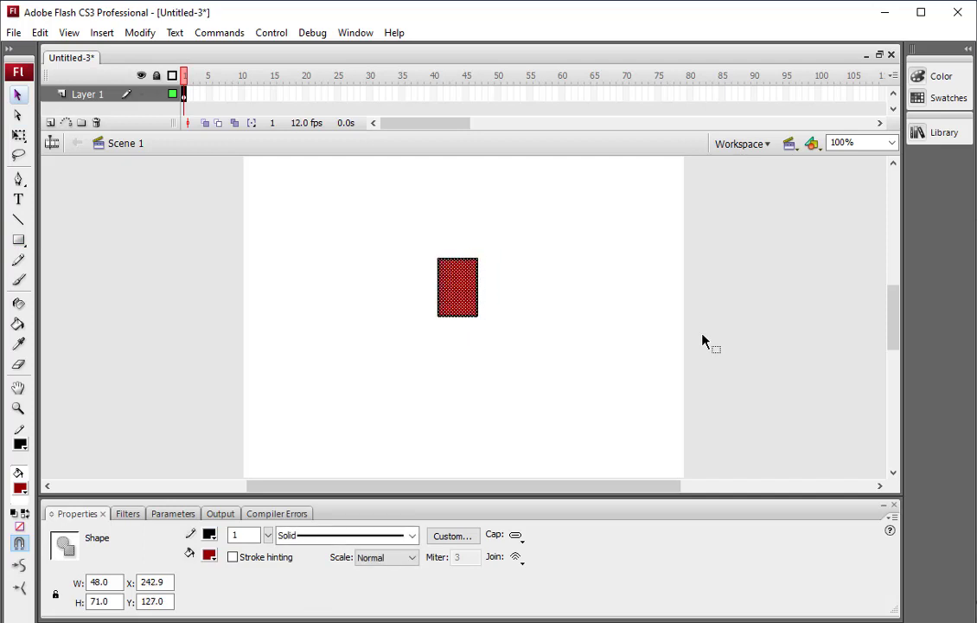
{"action": "key", "text": "Down"}
{"action": "key", "text": "Down"}
{"action": "key", "text": "Down"}
{"action": "key", "text": "Down"}
{"action": "key", "text": "Down"}
{"action": "key", "text": "Down"}
{"action": "key", "text": "Down"}
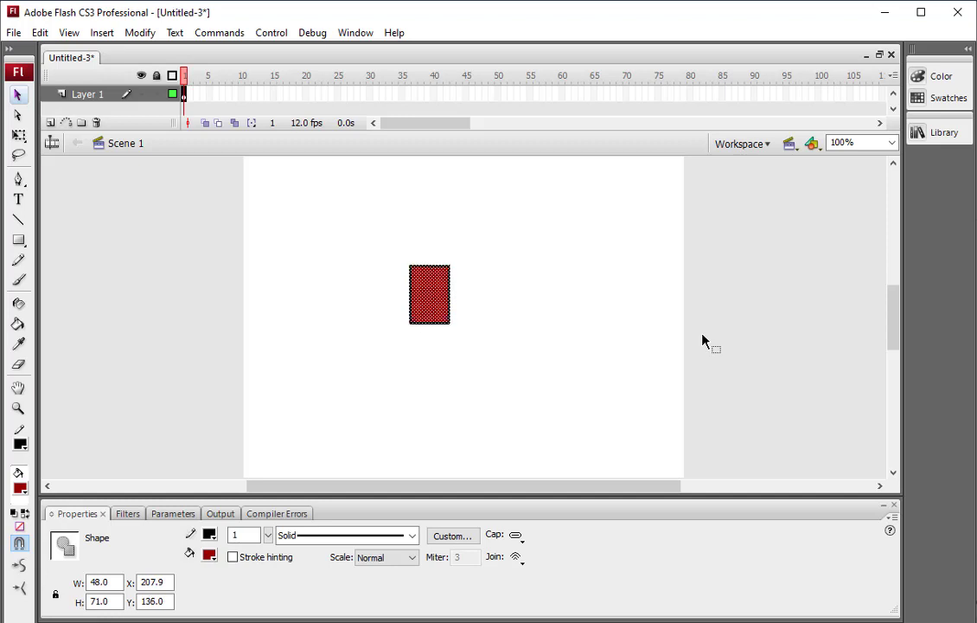
{"action": "key", "text": "Right"}
{"action": "key", "text": "Down"}
{"action": "key", "text": "Down"}
{"action": "key", "text": "Down"}
{"action": "key", "text": "Down"}
{"action": "key", "text": "Down"}
{"action": "key", "text": "Down"}
{"action": "key", "text": "Down"}
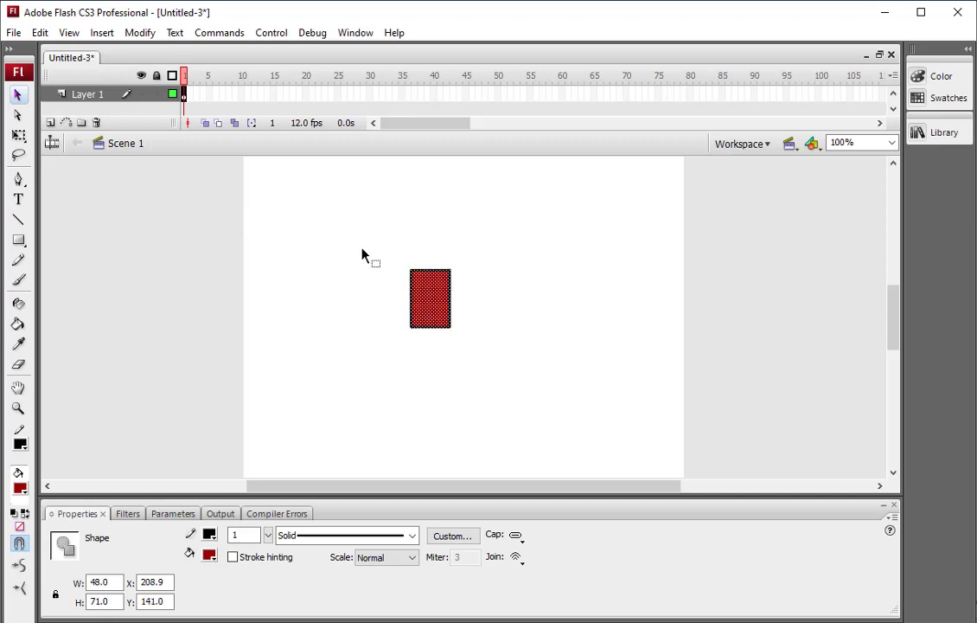
{"action": "key", "text": "Delete"}
Step: Draw a small crosshair about 28 by 27 px from two crossing black lines and select it
{"action": "left_click", "coordinate": [19, 220]}
{"action": "mouse_move", "coordinate": [277, 258]}
{"action": "left_mouse_down"}
{"action": "mouse_move", "coordinate": [299, 259]}
{"action": "mouse_move", "coordinate": [288, 270]}
{"action": "left_mouse_up"}
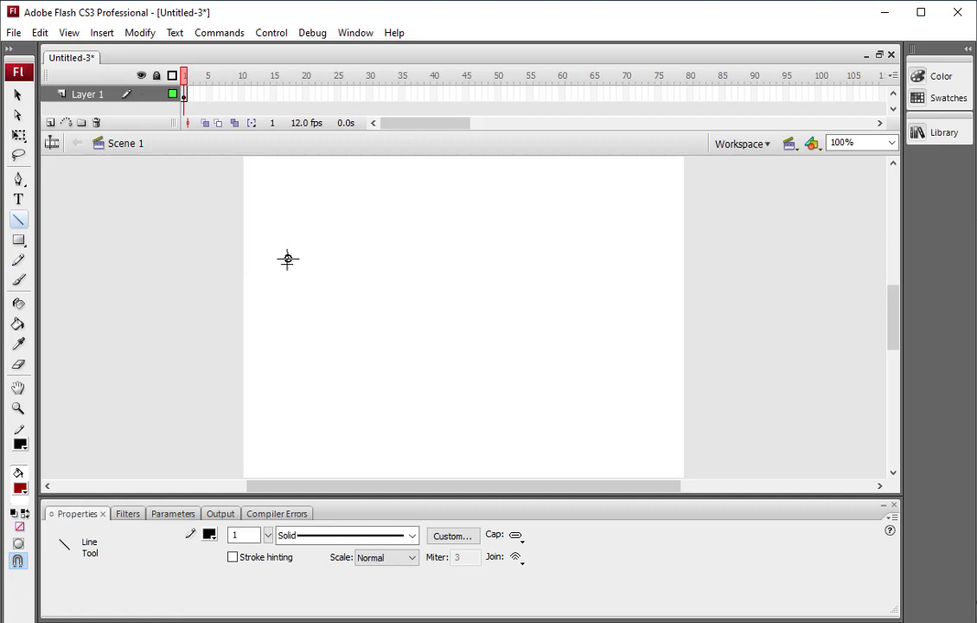
{"action": "key", "text": "v"}
{"action": "left_click_drag", "start_coordinate": [266, 234], "coordinate": [321, 290]}
Step: Move the crosshair around the stage, and delete it
{"action": "mouse_move", "coordinate": [286, 260]}
{"action": "left_mouse_down"}
{"action": "mouse_move", "coordinate": [505, 354]}
{"action": "mouse_move", "coordinate": [510, 328]}
{"action": "mouse_move", "coordinate": [483, 274]}
{"action": "mouse_move", "coordinate": [596, 246]}
{"action": "mouse_move", "coordinate": [400, 377]}
{"action": "left_mouse_up"}
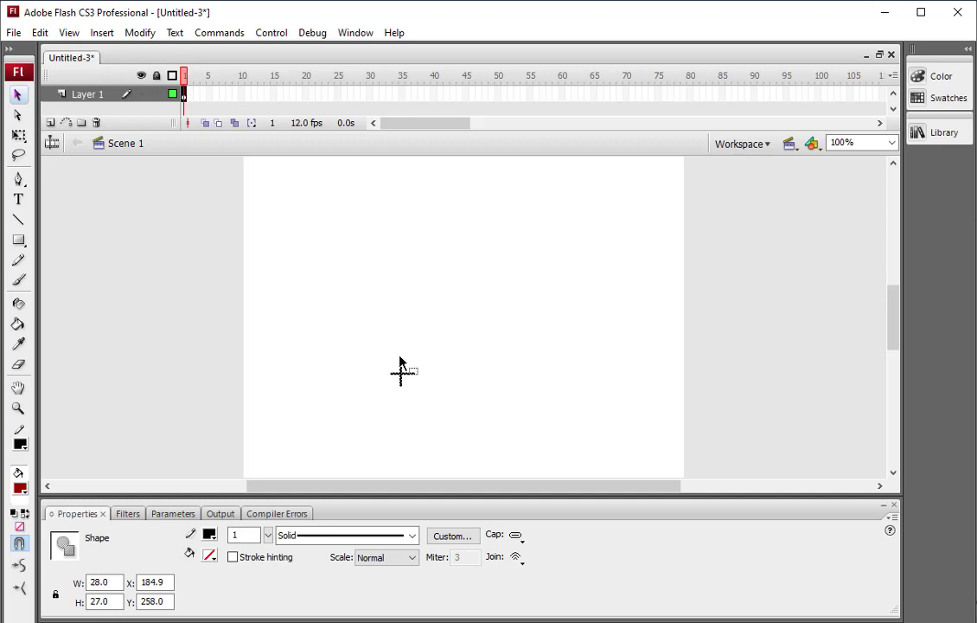
{"action": "left_click_drag", "start_coordinate": [403, 380], "coordinate": [437, 347]}
{"action": "key", "text": "Delete"}
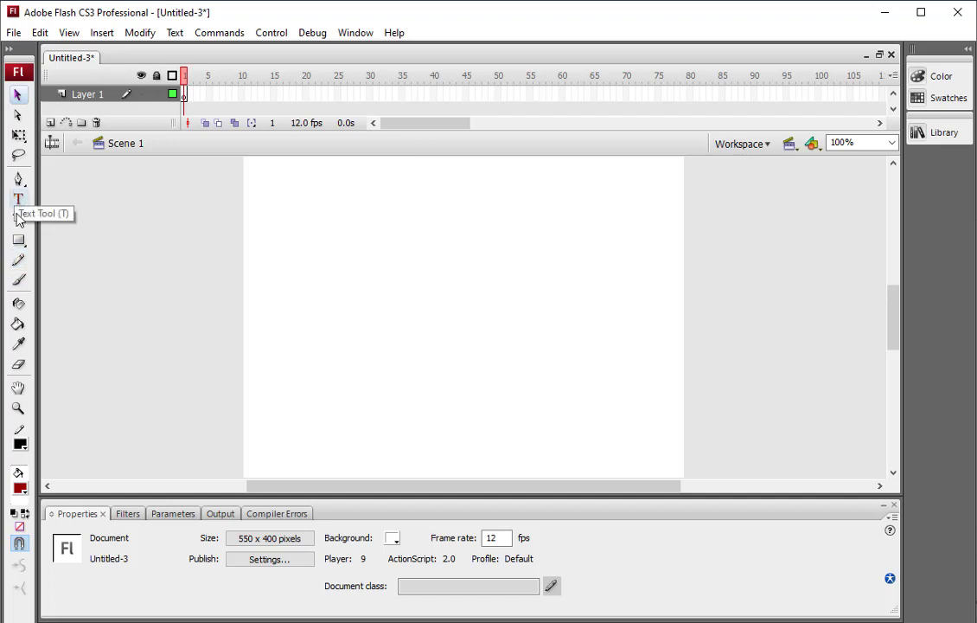
Step: Paint the title "Tembak an" in dark red with the Brush tool across the upper part of the stage, leaving a gap between the words
{"action": "left_click", "coordinate": [17, 282]}
{"action": "mouse_move", "coordinate": [288, 190]}
{"action": "left_mouse_down"}
{"action": "mouse_move", "coordinate": [343, 189]}
{"action": "mouse_move", "coordinate": [313, 191]}
{"action": "mouse_move", "coordinate": [308, 247]}
{"action": "mouse_move", "coordinate": [345, 231]}
{"action": "mouse_move", "coordinate": [337, 212]}
{"action": "mouse_move", "coordinate": [346, 251]}
{"action": "left_mouse_up"}
{"action": "mouse_move", "coordinate": [361, 212]}
{"action": "left_mouse_down"}
{"action": "mouse_move", "coordinate": [389, 239]}
{"action": "mouse_move", "coordinate": [399, 207]}
{"action": "mouse_move", "coordinate": [411, 243]}
{"action": "left_mouse_up"}
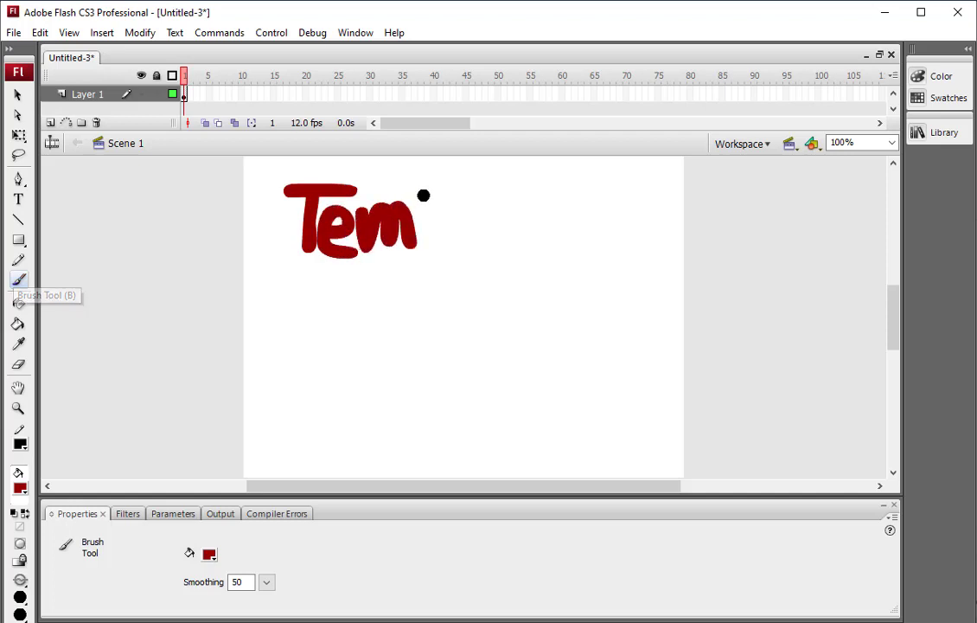
{"action": "left_click_drag", "start_coordinate": [424, 184], "coordinate": [430, 258]}
{"action": "mouse_move", "coordinate": [433, 220]}
{"action": "left_mouse_down"}
{"action": "mouse_move", "coordinate": [458, 246]}
{"action": "mouse_move", "coordinate": [423, 254]}
{"action": "left_mouse_up"}
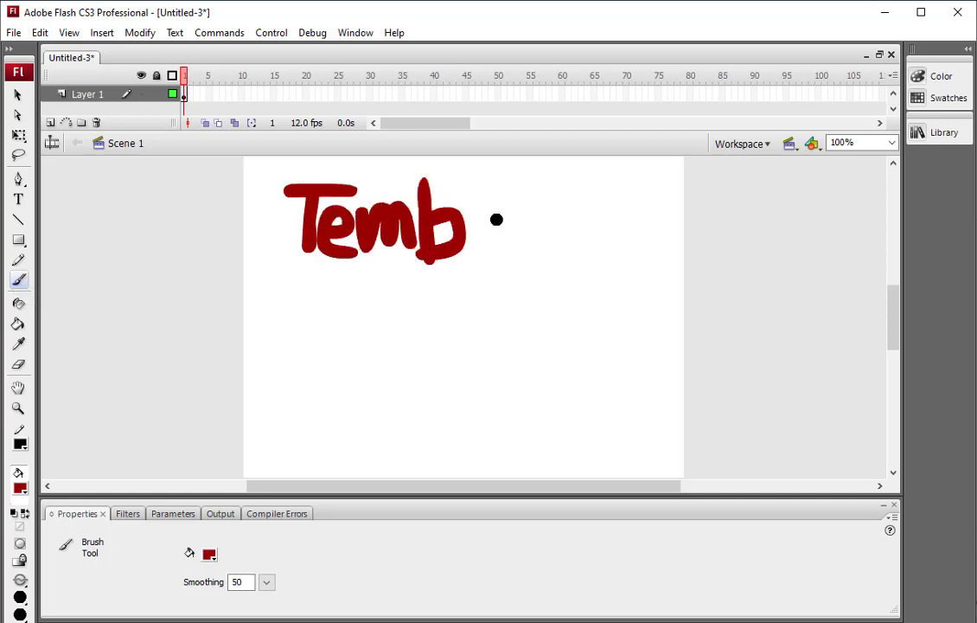
{"action": "left_click_drag", "start_coordinate": [497, 218], "coordinate": [505, 250]}
{"action": "mouse_move", "coordinate": [524, 177]}
{"action": "left_mouse_down"}
{"action": "mouse_move", "coordinate": [526, 249]}
{"action": "mouse_move", "coordinate": [525, 231]}
{"action": "mouse_move", "coordinate": [567, 259]}
{"action": "left_mouse_up"}
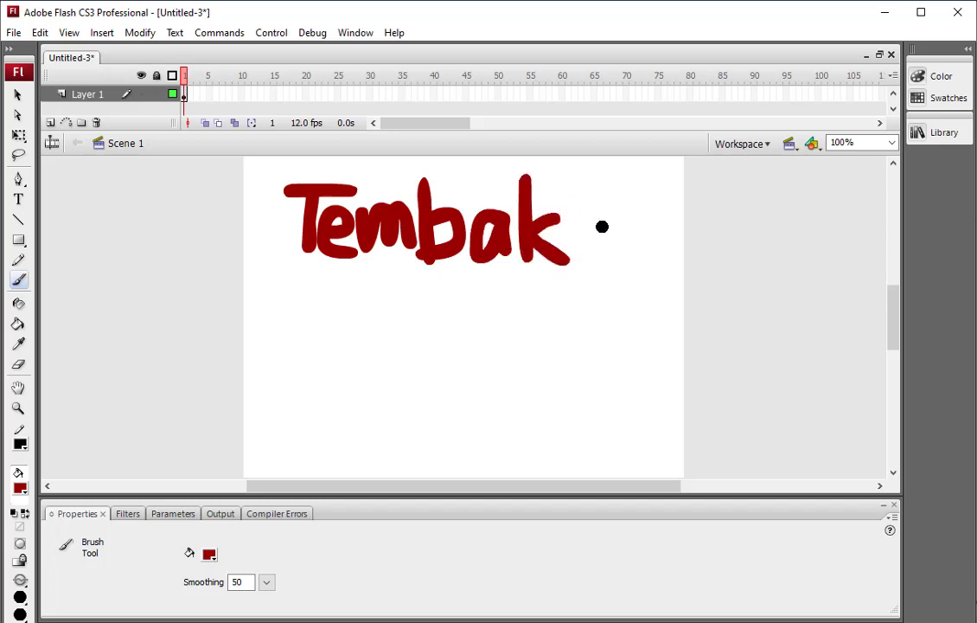
{"action": "mouse_move", "coordinate": [616, 217]}
{"action": "left_mouse_down"}
{"action": "mouse_move", "coordinate": [603, 252]}
{"action": "mouse_move", "coordinate": [621, 223]}
{"action": "mouse_move", "coordinate": [627, 255]}
{"action": "mouse_move", "coordinate": [644, 253]}
{"action": "mouse_move", "coordinate": [651, 230]}
{"action": "mouse_move", "coordinate": [668, 253]}
{"action": "left_mouse_up"}
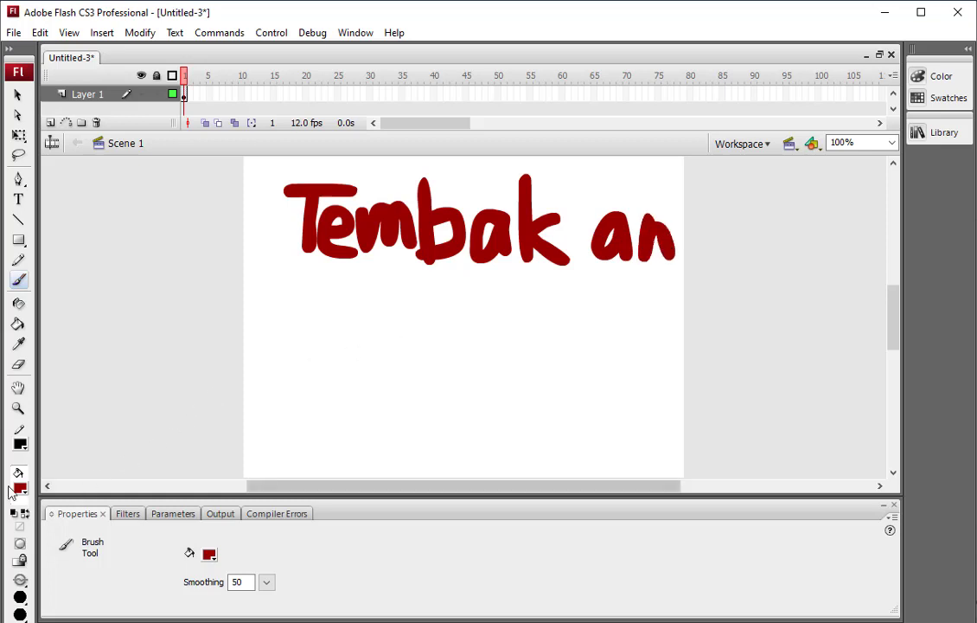
Step: Change the brush fill color to green
{"action": "left_click", "coordinate": [20, 488]}
{"action": "left_click", "coordinate": [166, 542]}
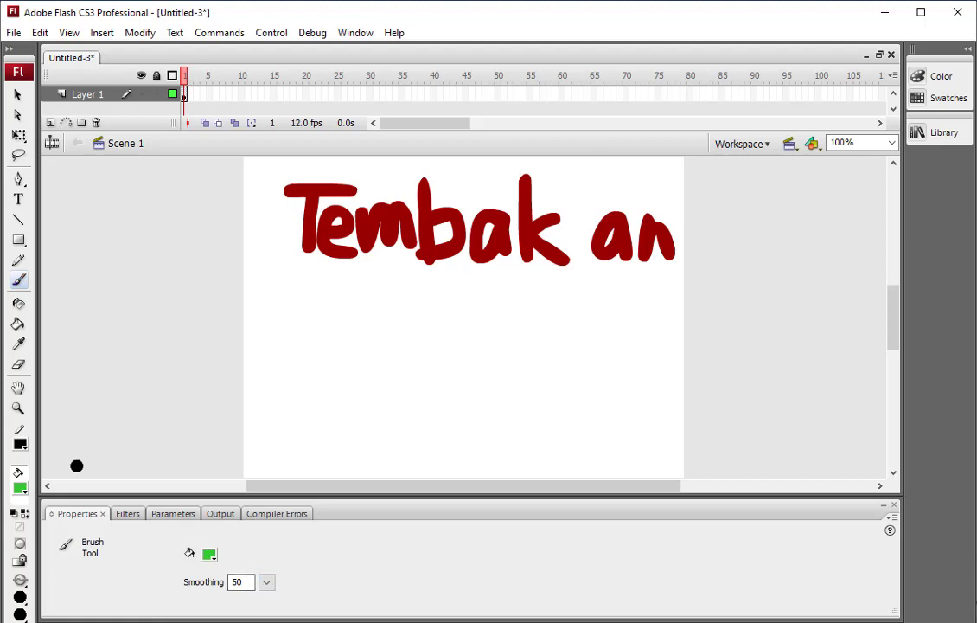
Step: Try painting a small green 2 above the gap between "Tembak" and "an", and undo it
{"action": "left_click", "coordinate": [19, 597]}
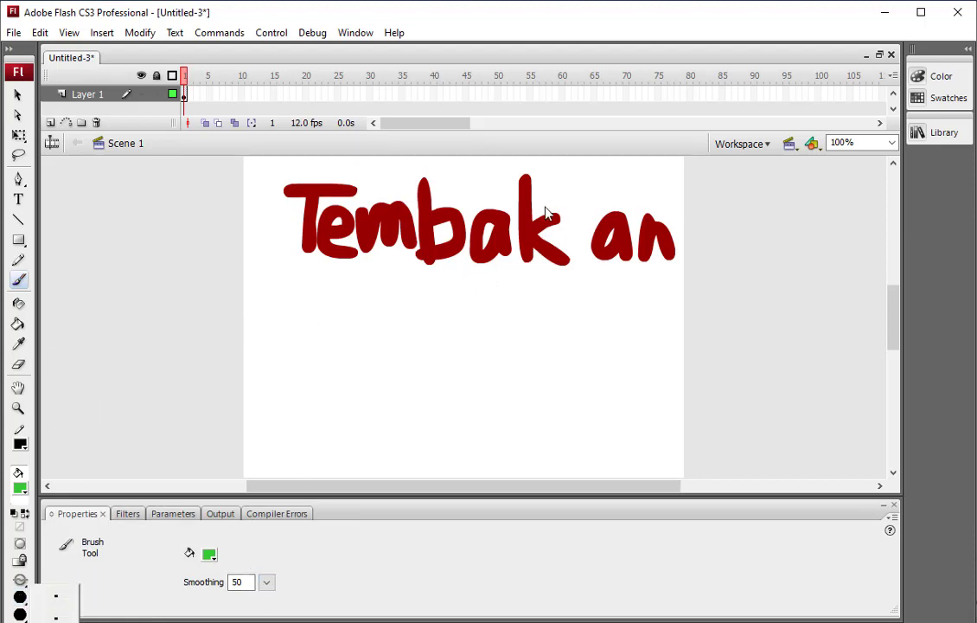
{"action": "left_click", "coordinate": [574, 190]}
{"action": "mouse_move", "coordinate": [574, 190]}
{"action": "left_mouse_down"}
{"action": "mouse_move", "coordinate": [581, 216]}
{"action": "mouse_move", "coordinate": [600, 218]}
{"action": "left_mouse_up"}
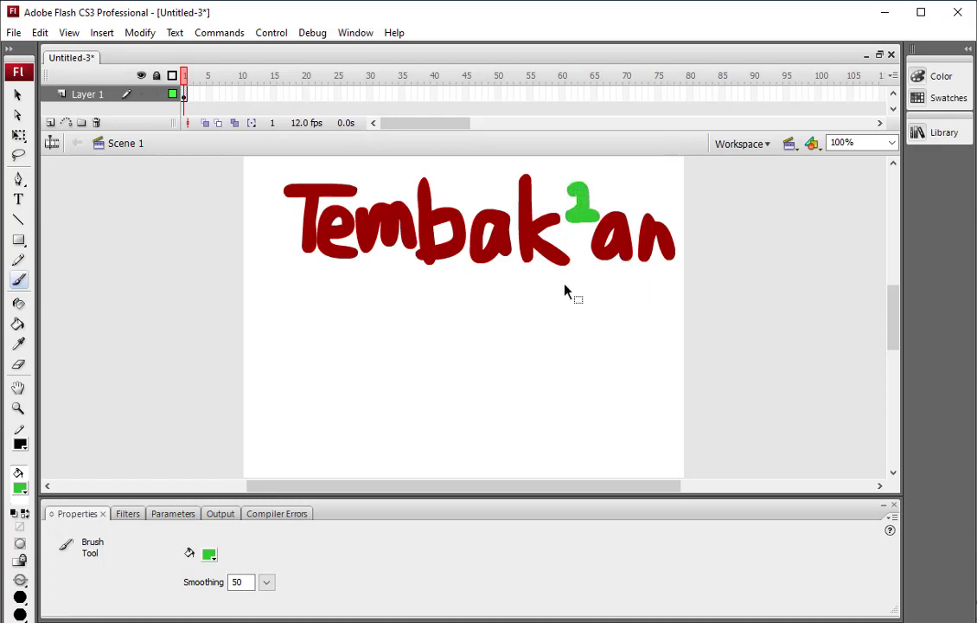
{"action": "key", "text": "ctrl+z"}
{"action": "key", "text": "ctrl+z"}
{"action": "key", "text": "ctrl+z"}
Step: Switch to a tiny brush size, try a stroke above the gap in the title, and undo it
{"action": "left_click", "coordinate": [19, 597]}
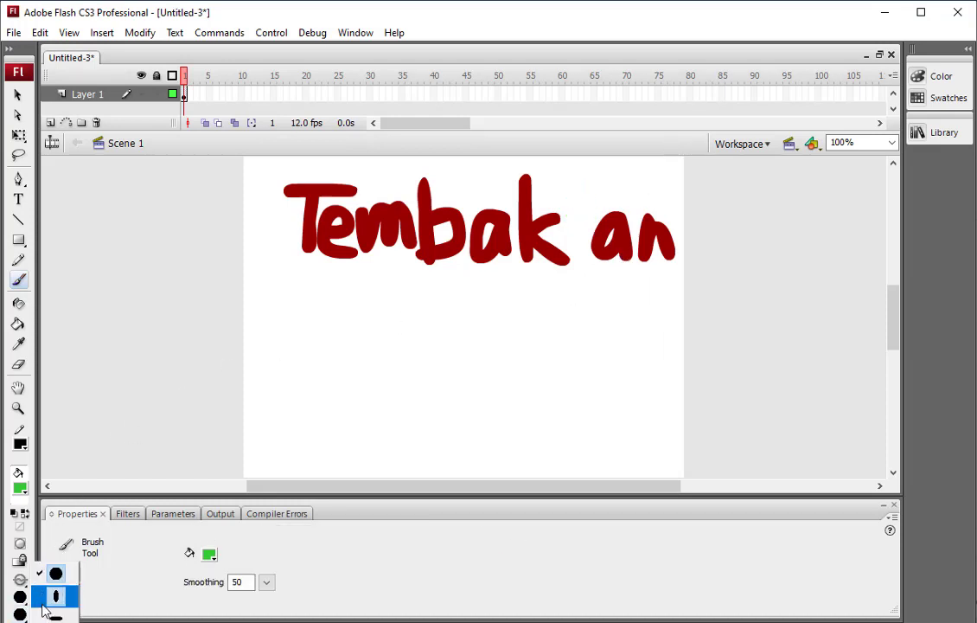
{"action": "left_click", "coordinate": [22, 610]}
{"action": "left_click", "coordinate": [23, 602]}
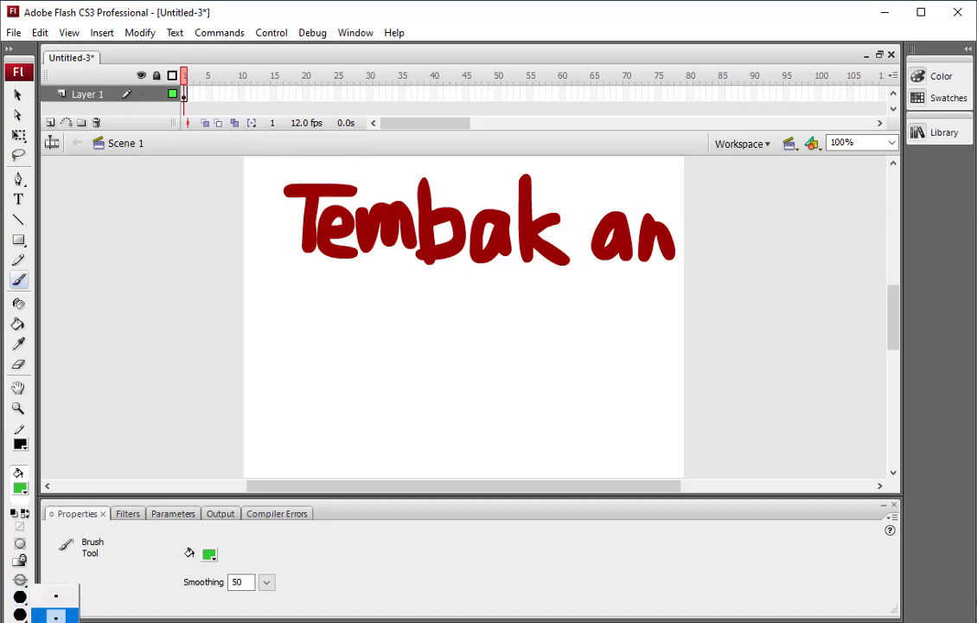
{"action": "left_click", "coordinate": [55, 615]}
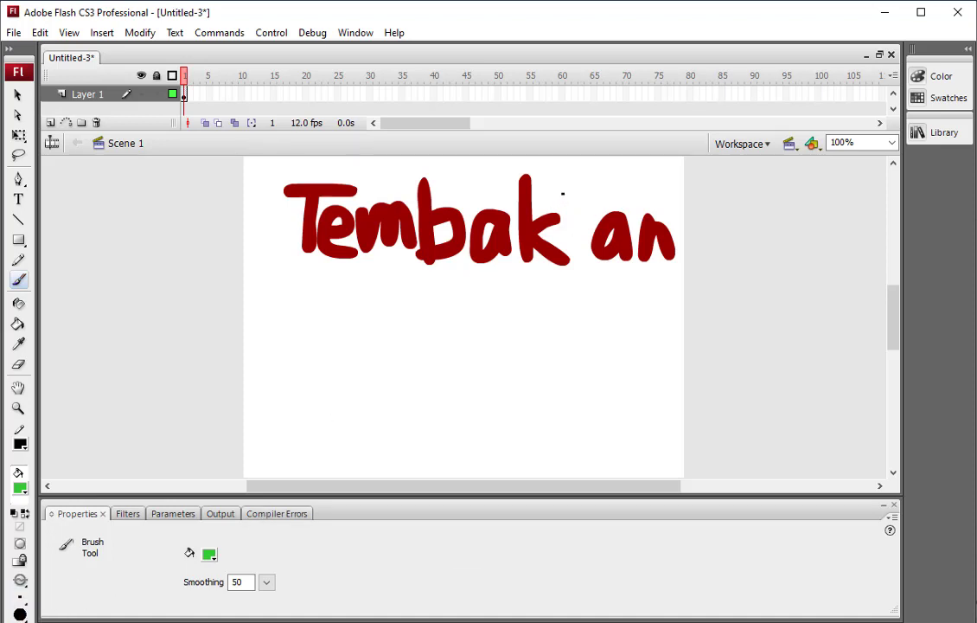
{"action": "left_click_drag", "start_coordinate": [575, 198], "coordinate": [577, 205]}
{"action": "key", "text": "ctrl+z"}
Step: Set a medium-small brush size and paint a green superscript 2 between "Tembak" and "an"
{"action": "left_click", "coordinate": [20, 597]}
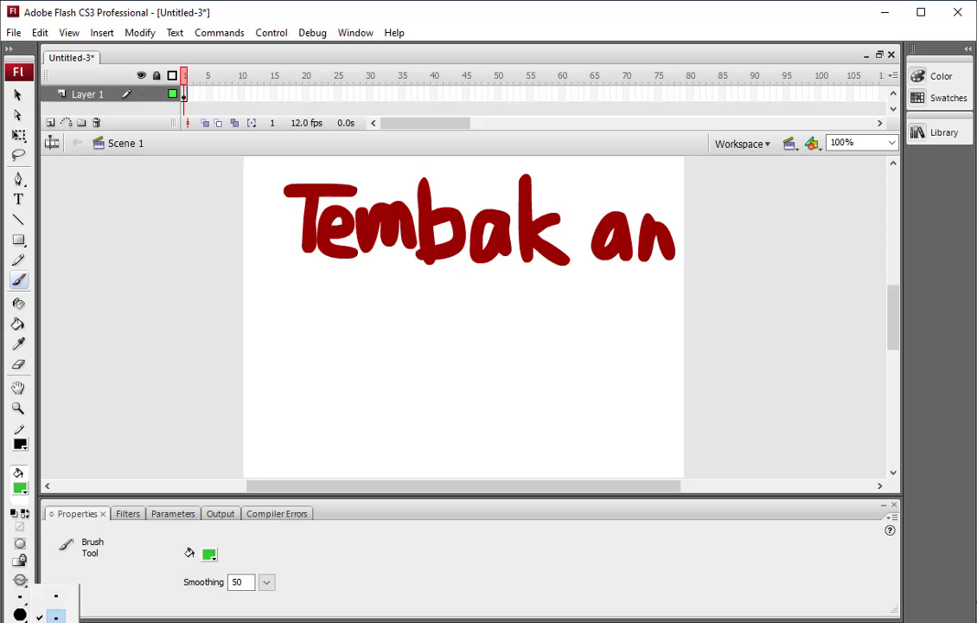
{"action": "mouse_move", "coordinate": [561, 195]}
{"action": "left_mouse_down"}
{"action": "mouse_move", "coordinate": [568, 189]}
{"action": "mouse_move", "coordinate": [571, 214]}
{"action": "mouse_move", "coordinate": [600, 204]}
{"action": "left_mouse_up"}
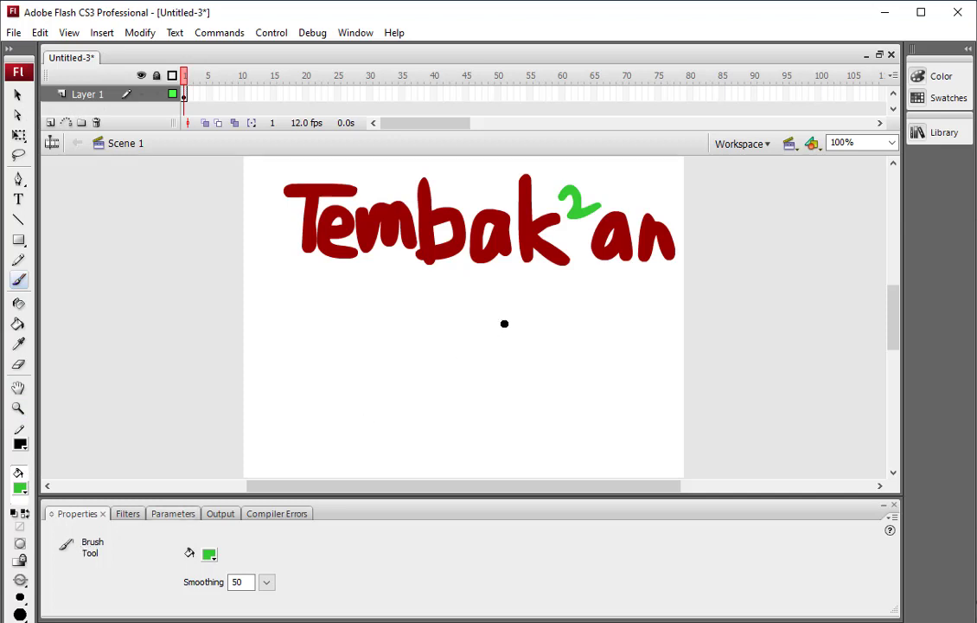
Step: Paint the green words "PLAY" and "CREDITS" one above the other under the right part of the title
{"action": "mouse_move", "coordinate": [568, 298]}
{"action": "left_mouse_down"}
{"action": "mouse_move", "coordinate": [604, 318]}
{"action": "mouse_move", "coordinate": [613, 296]}
{"action": "mouse_move", "coordinate": [623, 322]}
{"action": "mouse_move", "coordinate": [608, 316]}
{"action": "mouse_move", "coordinate": [653, 296]}
{"action": "mouse_move", "coordinate": [637, 326]}
{"action": "left_mouse_up"}
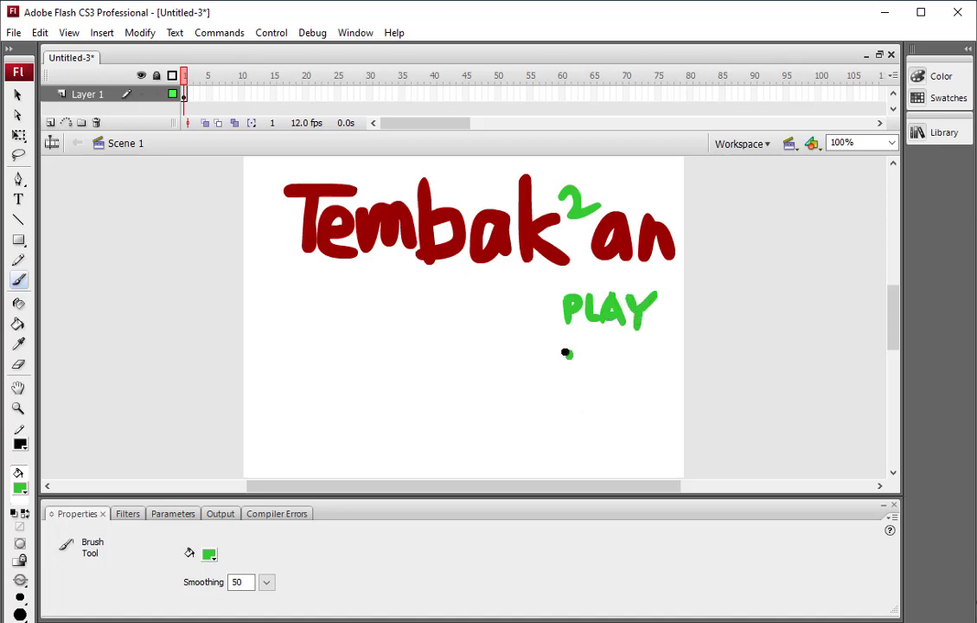
{"action": "mouse_move", "coordinate": [568, 352]}
{"action": "left_mouse_down"}
{"action": "mouse_move", "coordinate": [560, 372]}
{"action": "mouse_move", "coordinate": [587, 365]}
{"action": "mouse_move", "coordinate": [605, 373]}
{"action": "mouse_move", "coordinate": [618, 348]}
{"action": "mouse_move", "coordinate": [617, 371]}
{"action": "mouse_move", "coordinate": [629, 351]}
{"action": "mouse_move", "coordinate": [626, 370]}
{"action": "mouse_move", "coordinate": [643, 371]}
{"action": "mouse_move", "coordinate": [663, 350]}
{"action": "left_mouse_up"}
{"action": "mouse_move", "coordinate": [656, 349]}
{"action": "left_mouse_down"}
{"action": "mouse_move", "coordinate": [654, 371]}
{"action": "mouse_move", "coordinate": [666, 376]}
{"action": "left_mouse_up"}
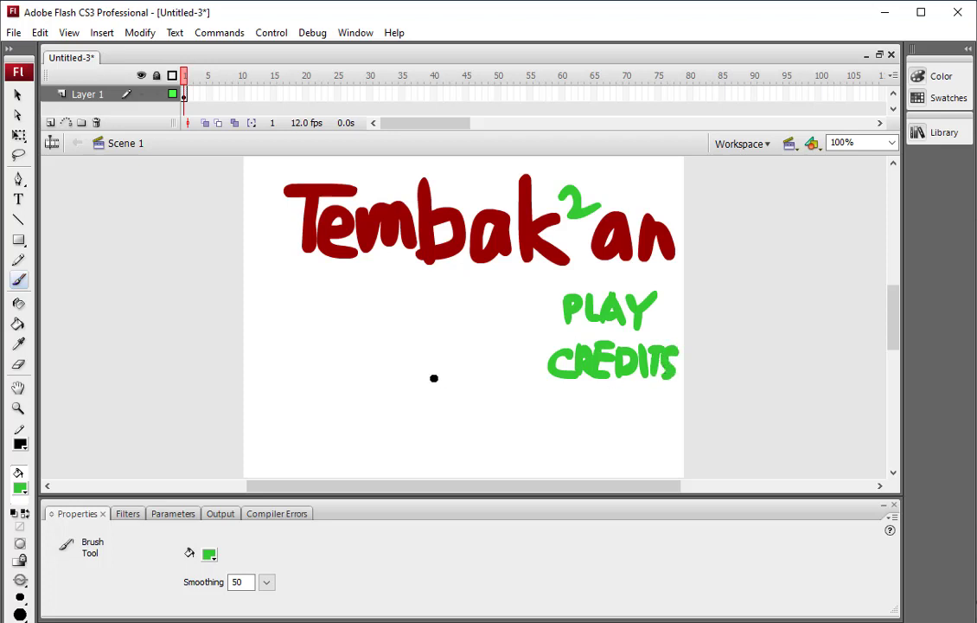
Step: Draw two small green circles with black outlines using the Oval tool, one left of PLAY and one left of CREDITS
{"action": "left_click", "coordinate": [19, 241]}
{"action": "left_click", "coordinate": [36, 286]}
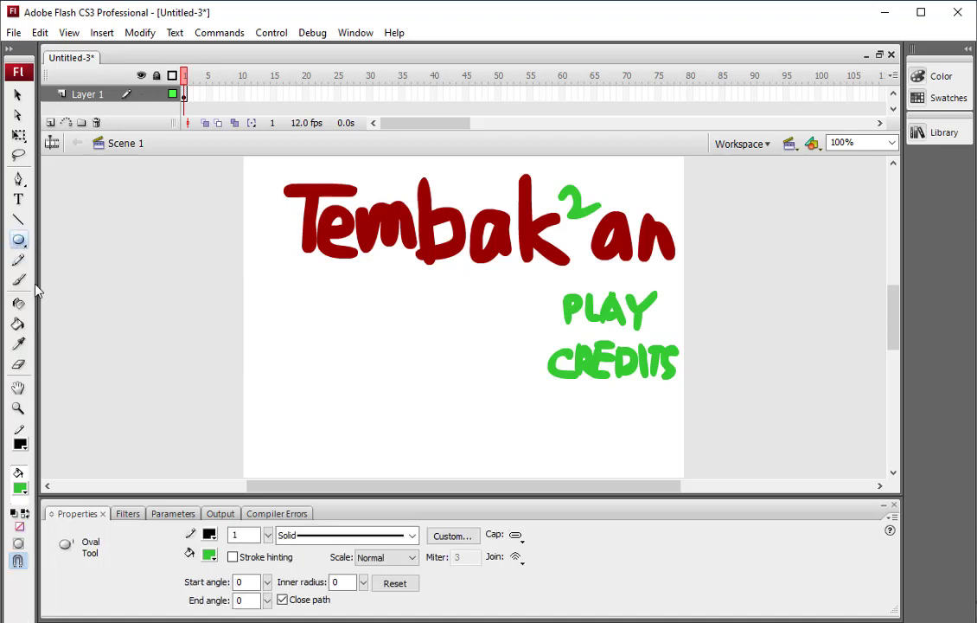
{"action": "mouse_move", "coordinate": [510, 302]}
{"action": "left_mouse_down"}
{"action": "mouse_move", "coordinate": [528, 322]}
{"action": "mouse_move", "coordinate": [528, 374]}
{"action": "left_mouse_up"}
{"action": "left_click", "coordinate": [18, 96]}
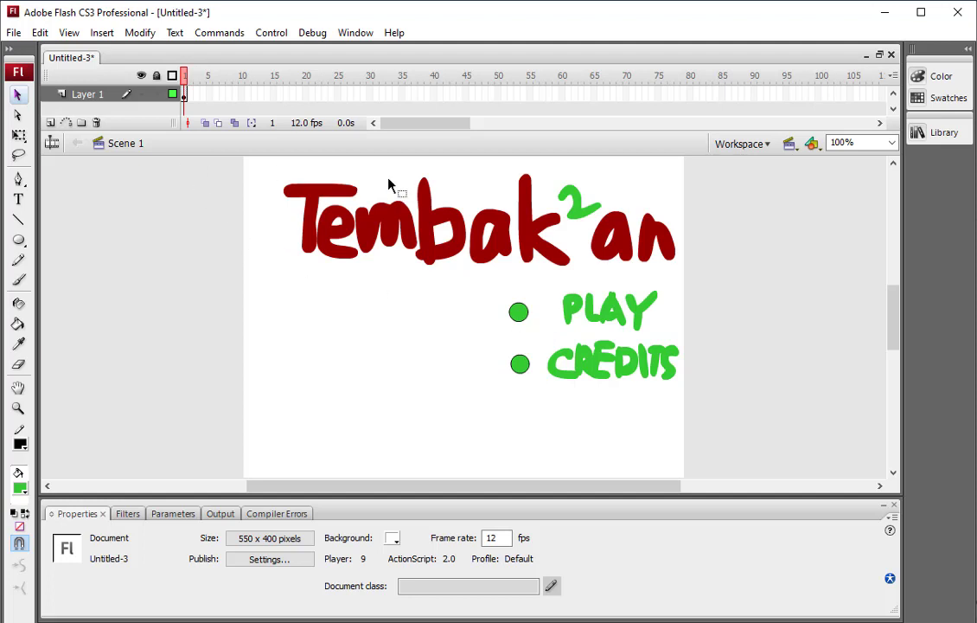
Step: Select the title lettering, clear the selection, and select all the artwork on frame 1
{"action": "left_click_drag", "start_coordinate": [389, 179], "coordinate": [711, 276]}
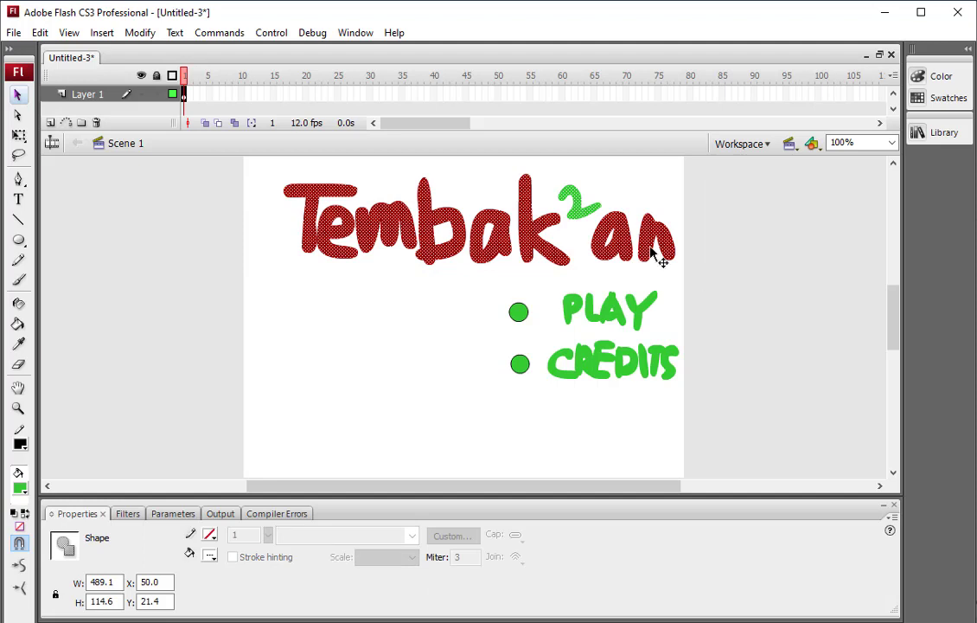
{"action": "left_click", "coordinate": [686, 407]}
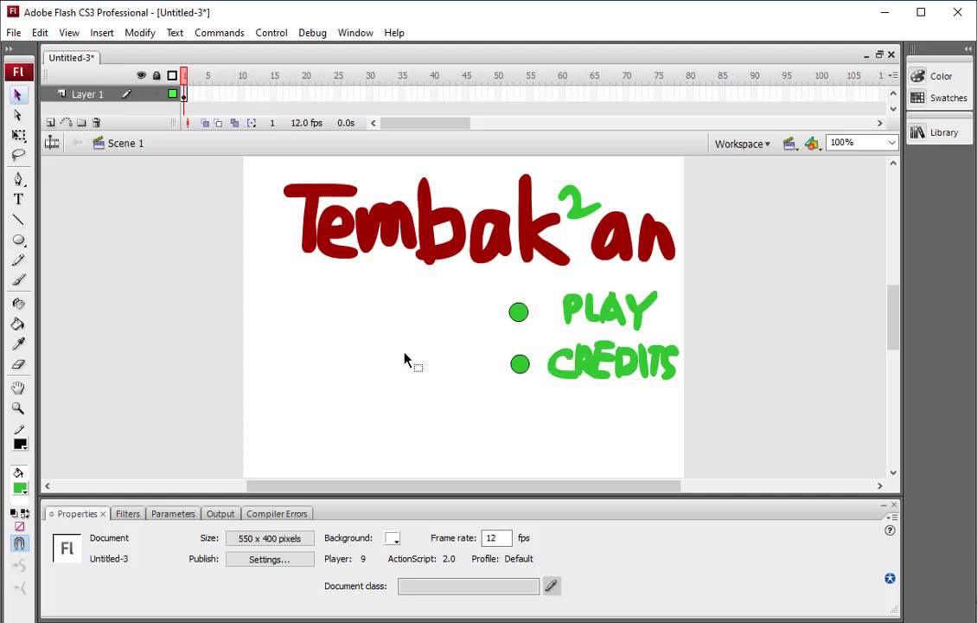
{"action": "key", "text": "ctrl+a"}
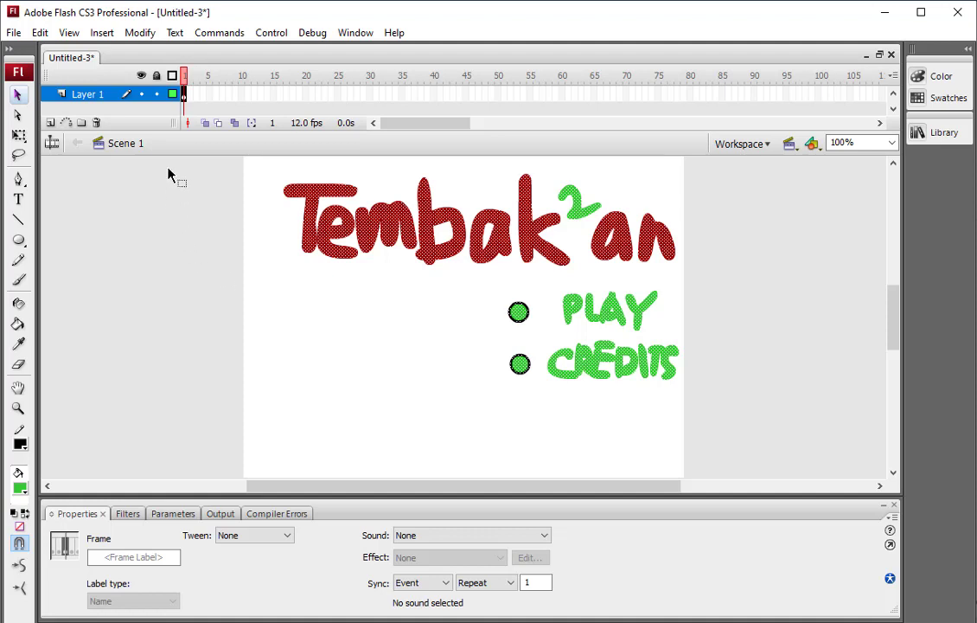
Step: Insert a blank keyframe at frame 2 of Layer 1 and compare frame 1 with frame 2
{"action": "right_click", "coordinate": [191, 100]}
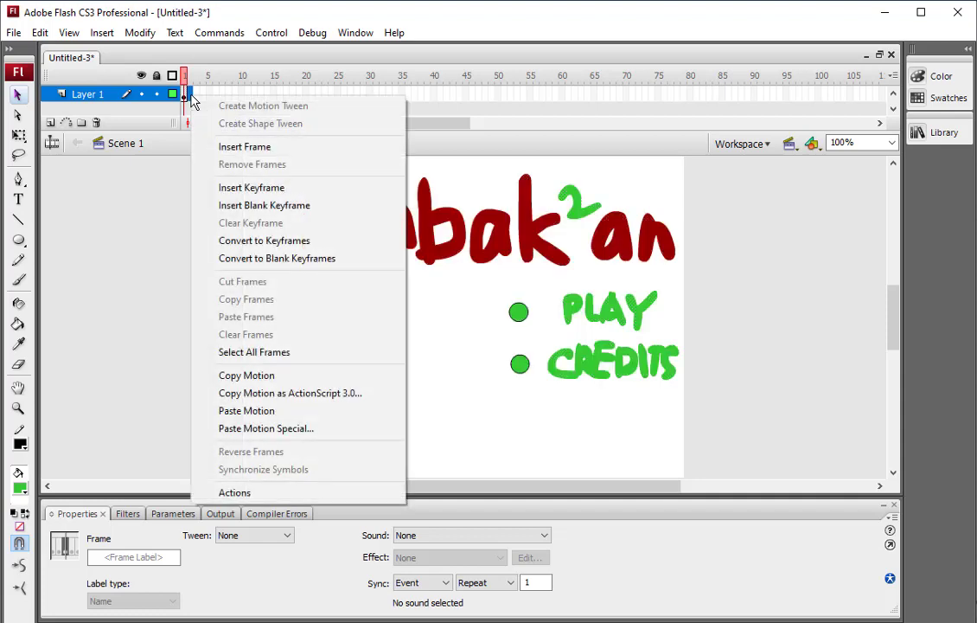
{"action": "left_click", "coordinate": [305, 207]}
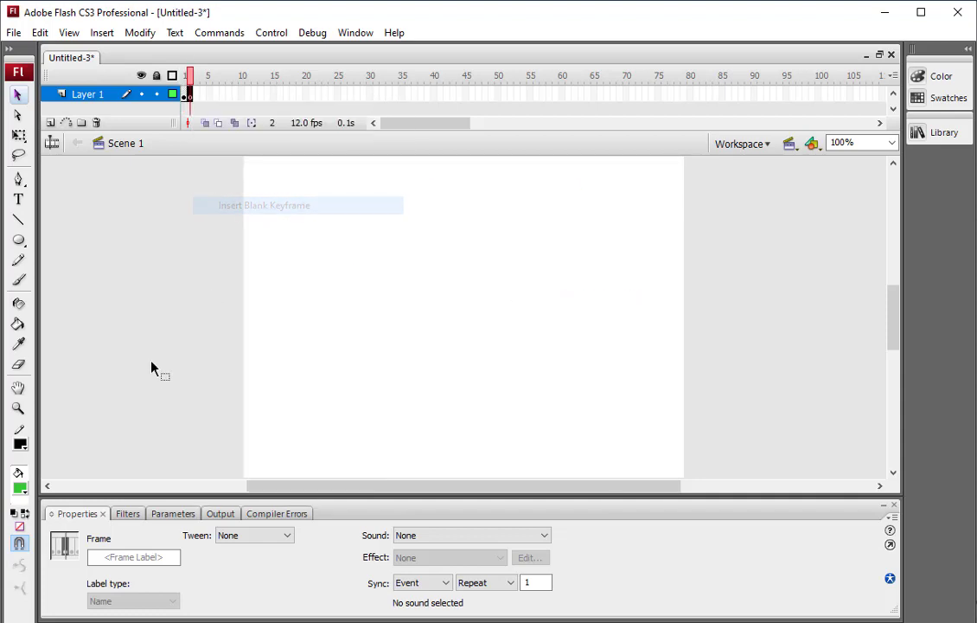
{"action": "left_click", "coordinate": [184, 94]}
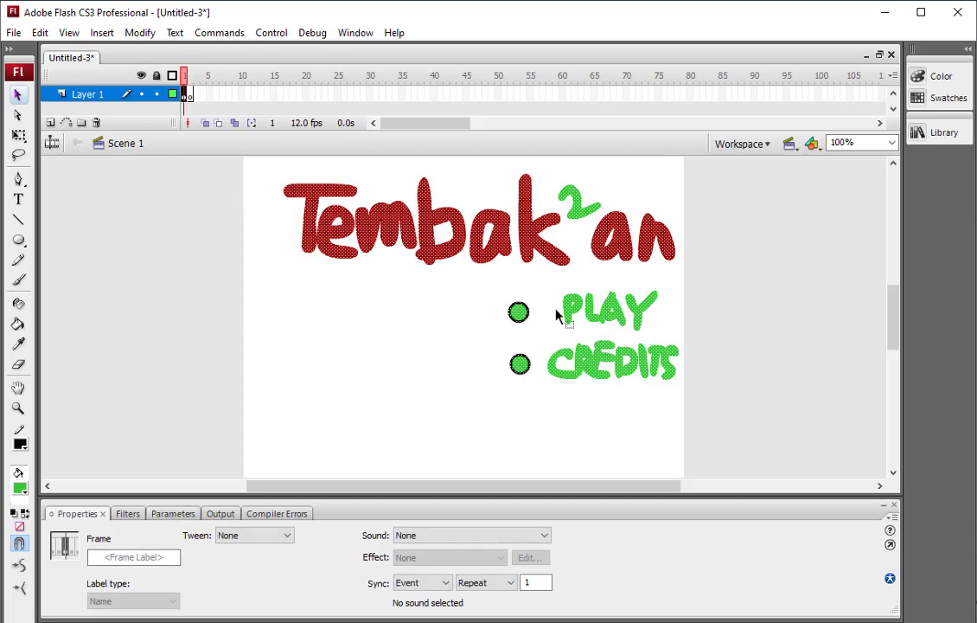
{"action": "left_click", "coordinate": [190, 96]}
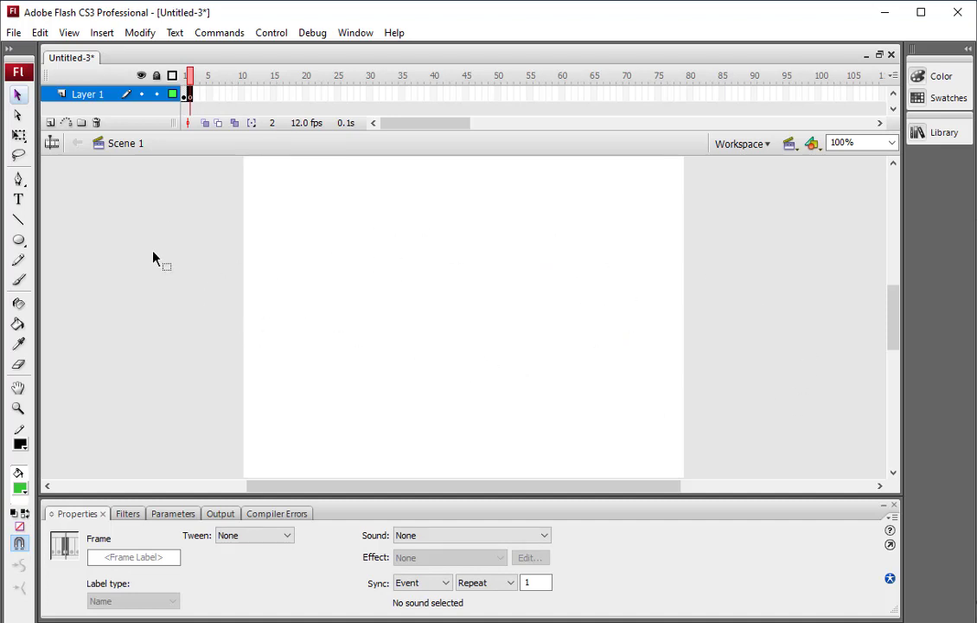
{"action": "left_click", "coordinate": [13, 33]}
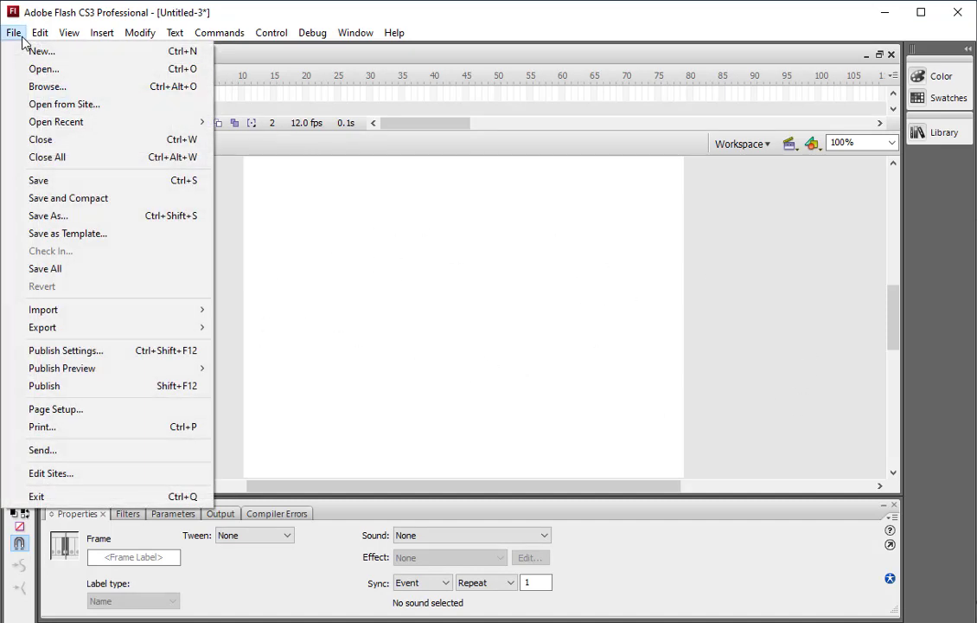
{"action": "left_click", "coordinate": [30, 69]}
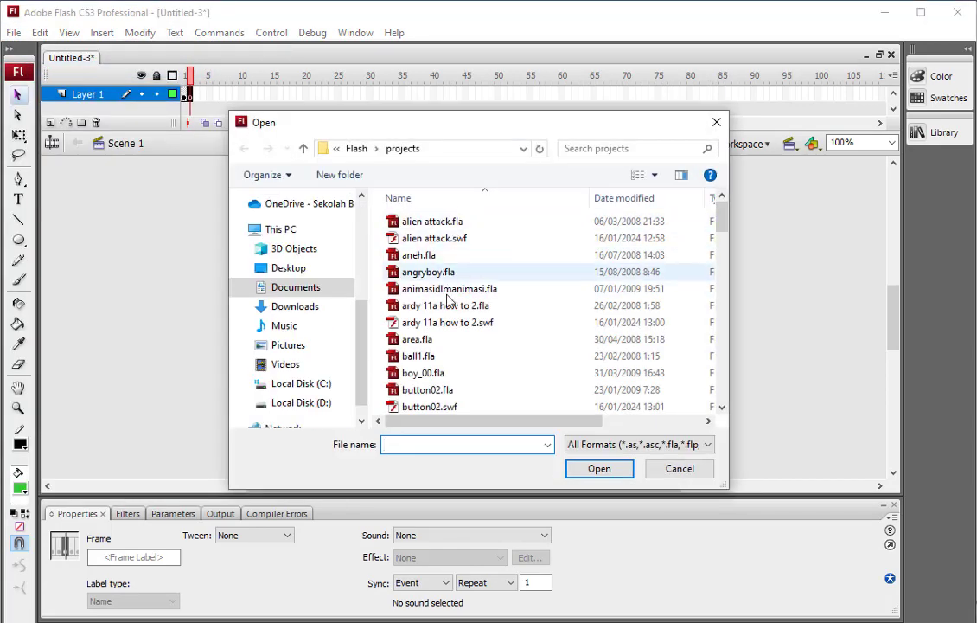
{"action": "scroll", "coordinate": [467, 325], "scroll_direction": "down", "scroll_amount": 4}
{"action": "scroll", "coordinate": [466, 335], "scroll_direction": "down", "scroll_amount": 15}
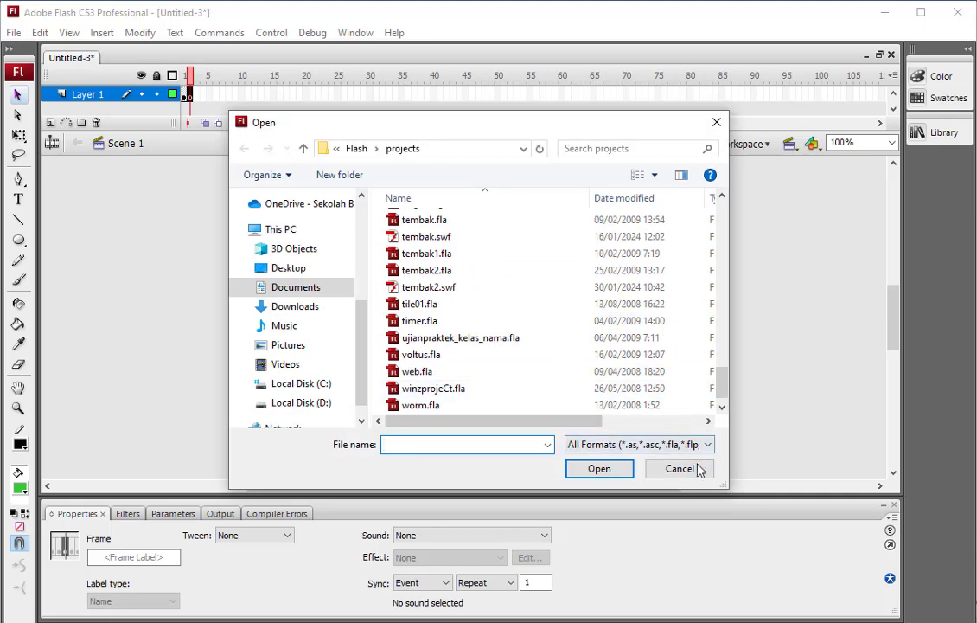
{"action": "left_click", "coordinate": [680, 468]}
Step: Open the recently used file tembak2.fla and bring the score, red face and crosshair into view
{"action": "left_click", "coordinate": [13, 32]}
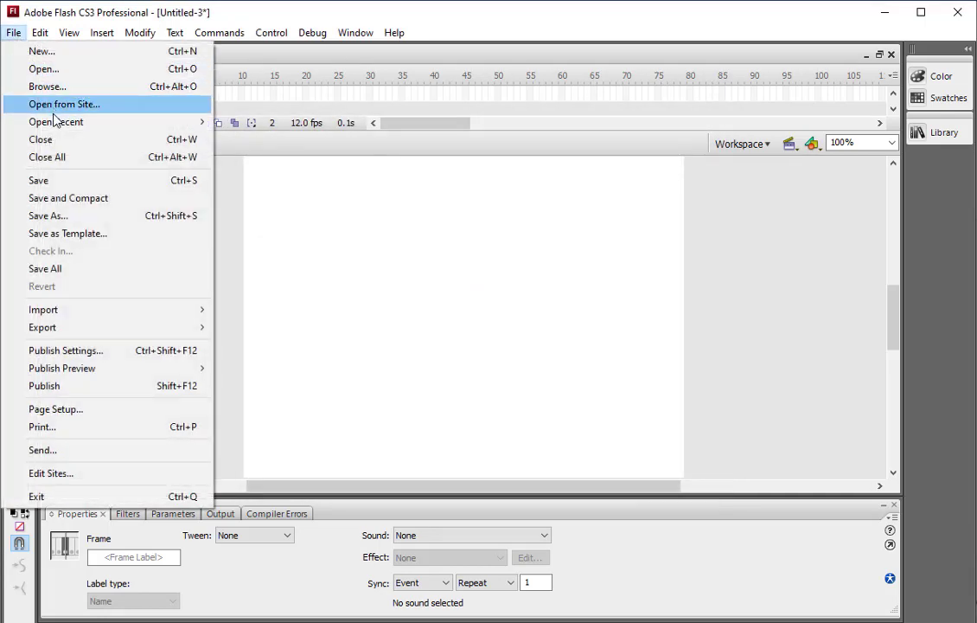
{"action": "mouse_move", "coordinate": [141, 125]}
{"action": "left_click", "coordinate": [329, 122]}
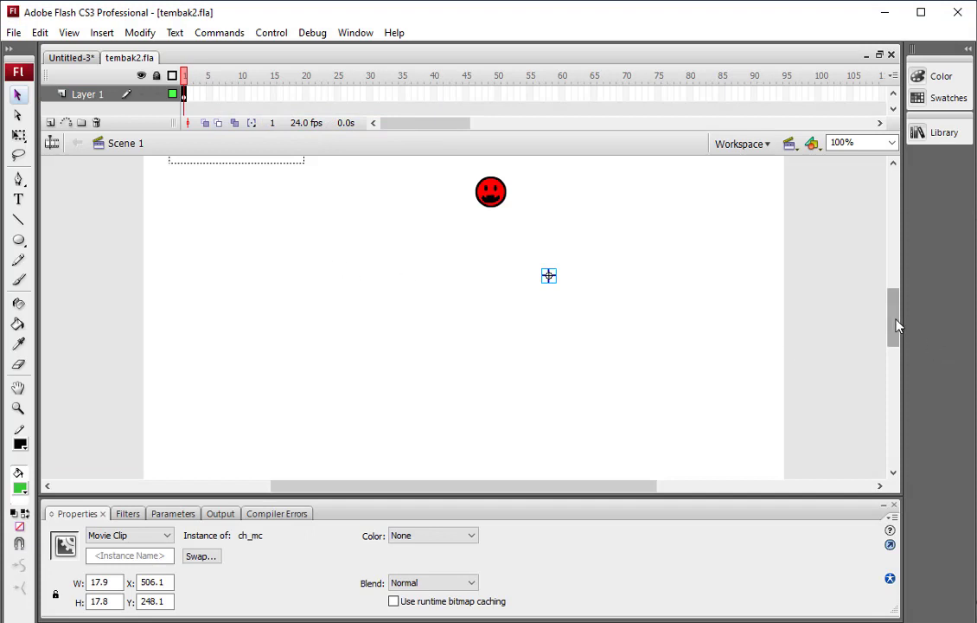
{"action": "mouse_move", "coordinate": [896, 325]}
{"action": "left_mouse_down"}
{"action": "mouse_move", "coordinate": [892, 275]}
{"action": "mouse_move", "coordinate": [895, 305]}
{"action": "left_mouse_up"}
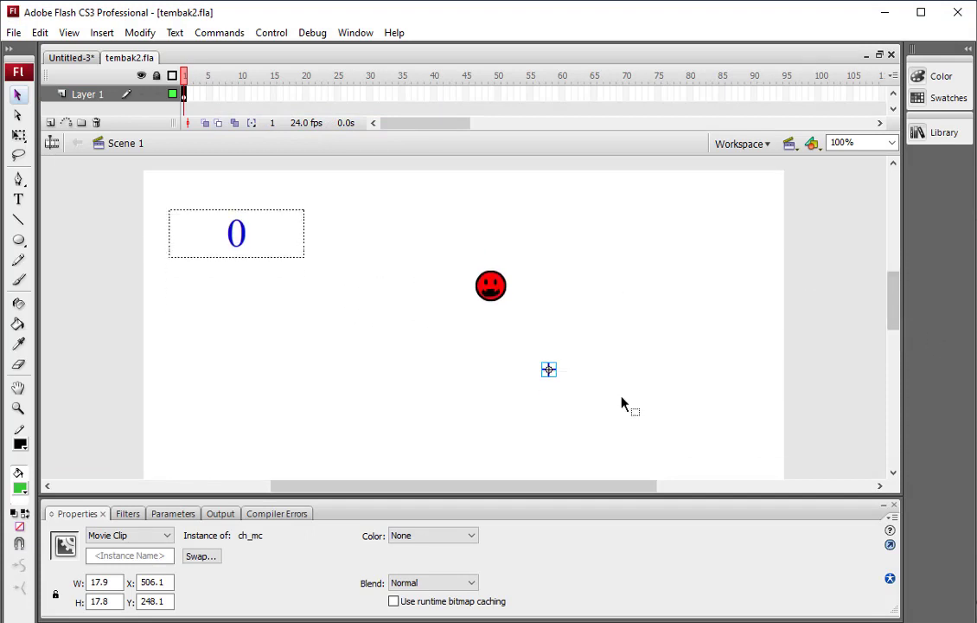
Step: Copy all the objects on the tembak2.fla stage and paste them into frame 2 of Untitled-3
{"action": "key", "text": "ctrl+a"}
{"action": "right_click", "coordinate": [501, 292]}
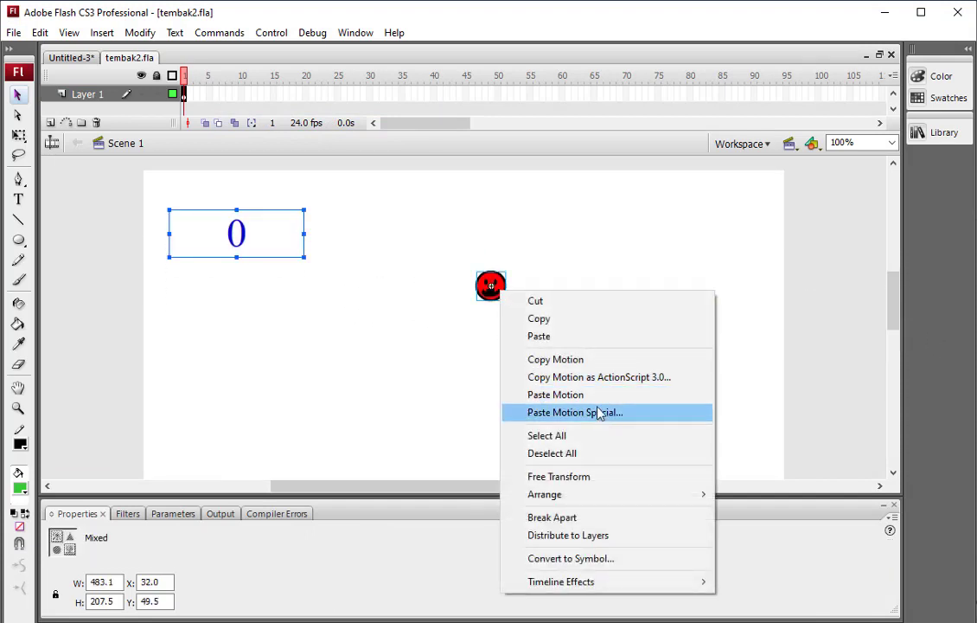
{"action": "left_click", "coordinate": [578, 320]}
{"action": "left_click", "coordinate": [72, 58]}
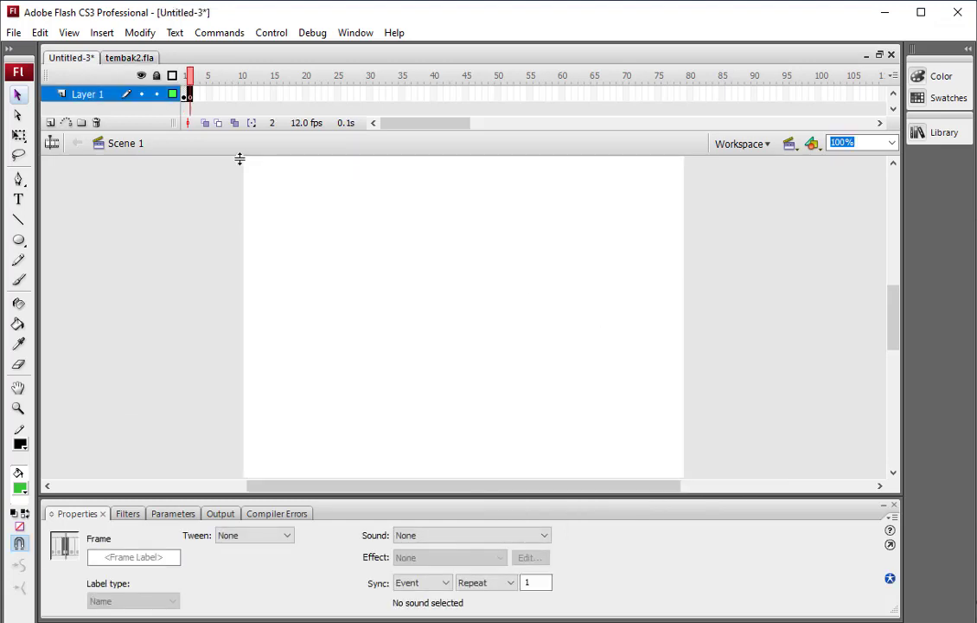
{"action": "right_click", "coordinate": [381, 249]}
{"action": "left_click", "coordinate": [502, 294]}
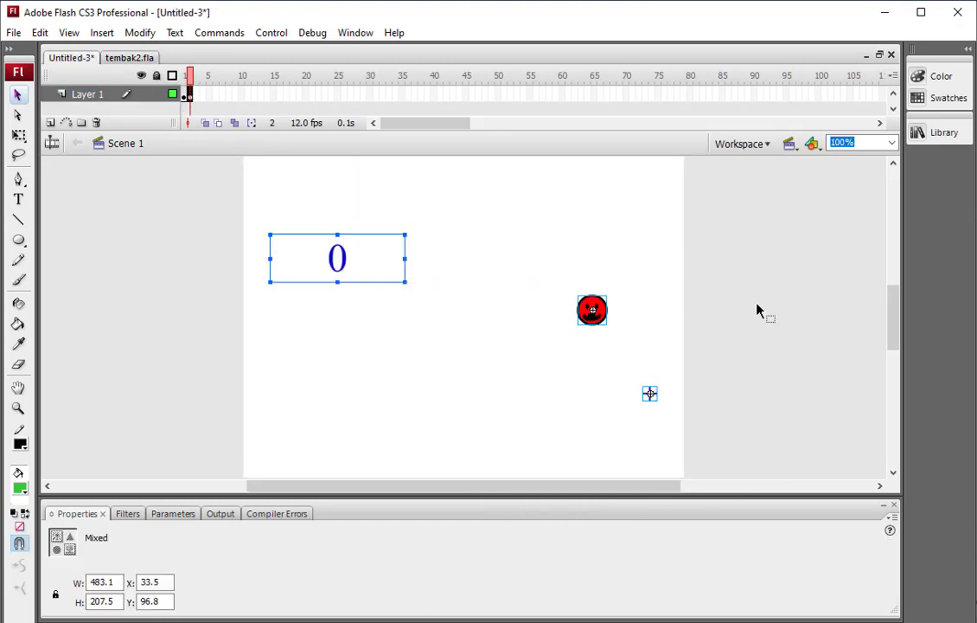
Step: Move the score text to the stage's upper-left corner, the red face to about X 288, Y 172, and the crosshair to about X 440, Y 130
{"action": "left_click", "coordinate": [789, 309]}
{"action": "left_click_drag", "start_coordinate": [338, 255], "coordinate": [329, 197]}
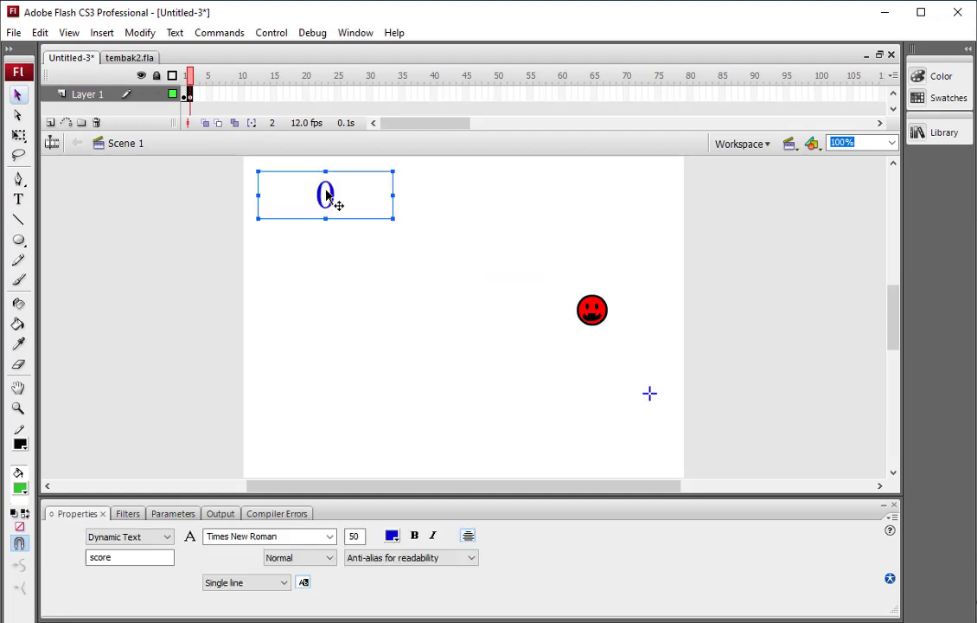
{"action": "left_click_drag", "start_coordinate": [599, 318], "coordinate": [479, 304]}
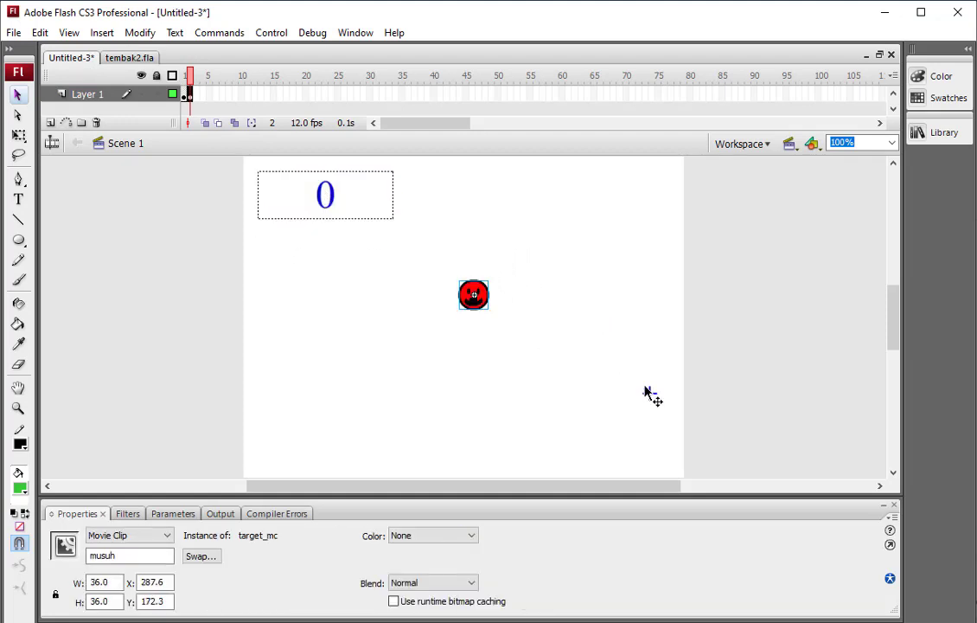
{"action": "left_click_drag", "start_coordinate": [595, 265], "coordinate": [593, 258]}
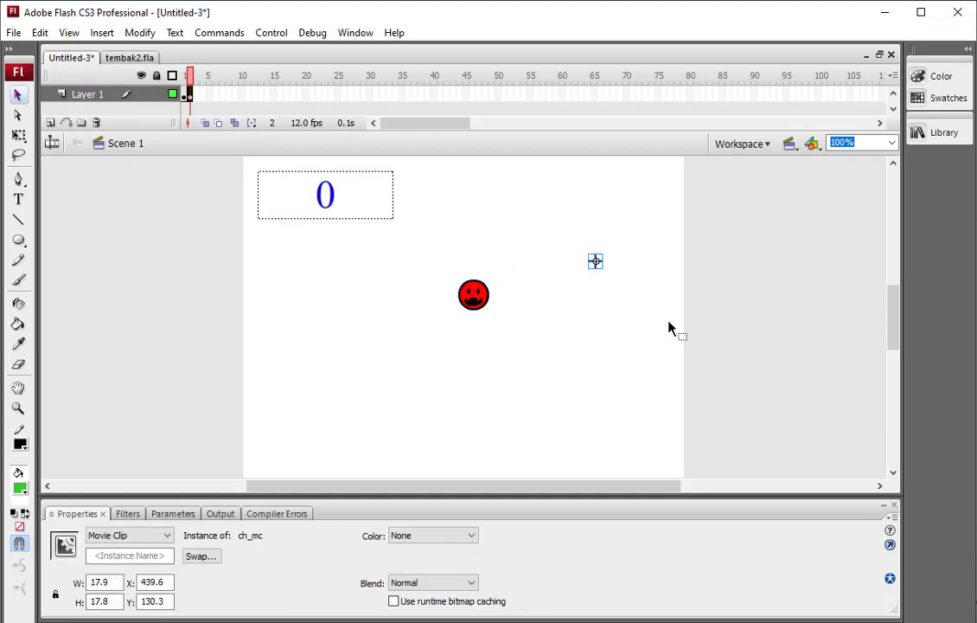
Step: Inspect the ActionScript attached to the crosshair movie clip and close the script
{"action": "right_click", "coordinate": [594, 261]}
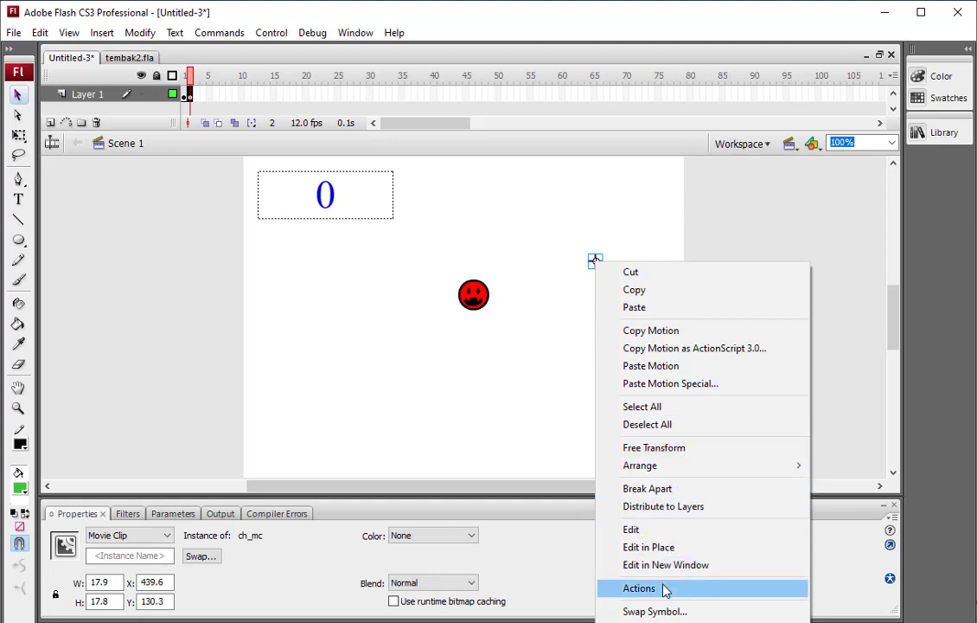
{"action": "left_click", "coordinate": [665, 588]}
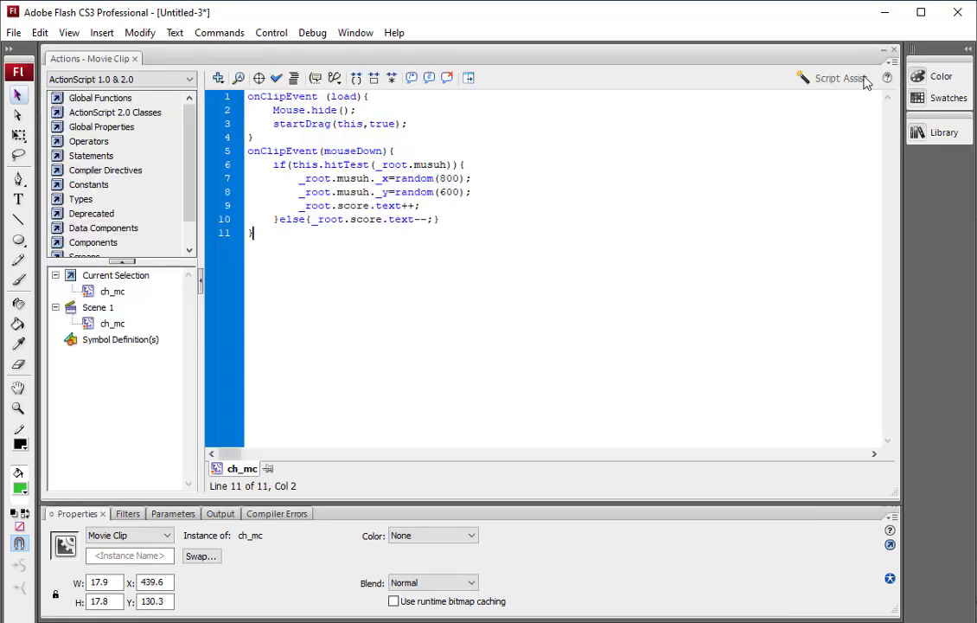
{"action": "left_click", "coordinate": [894, 50]}
Step: Set the document size to 800 x 600 pixels and the frame rate to 24 fps
{"action": "left_click", "coordinate": [369, 308]}
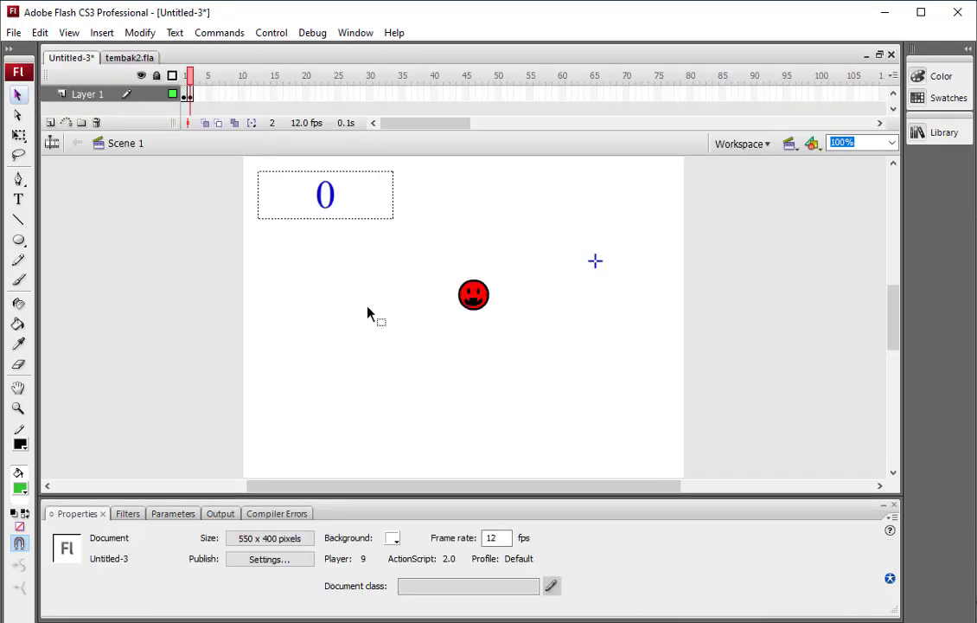
{"action": "left_click", "coordinate": [270, 539]}
{"action": "type", "text": "800"}
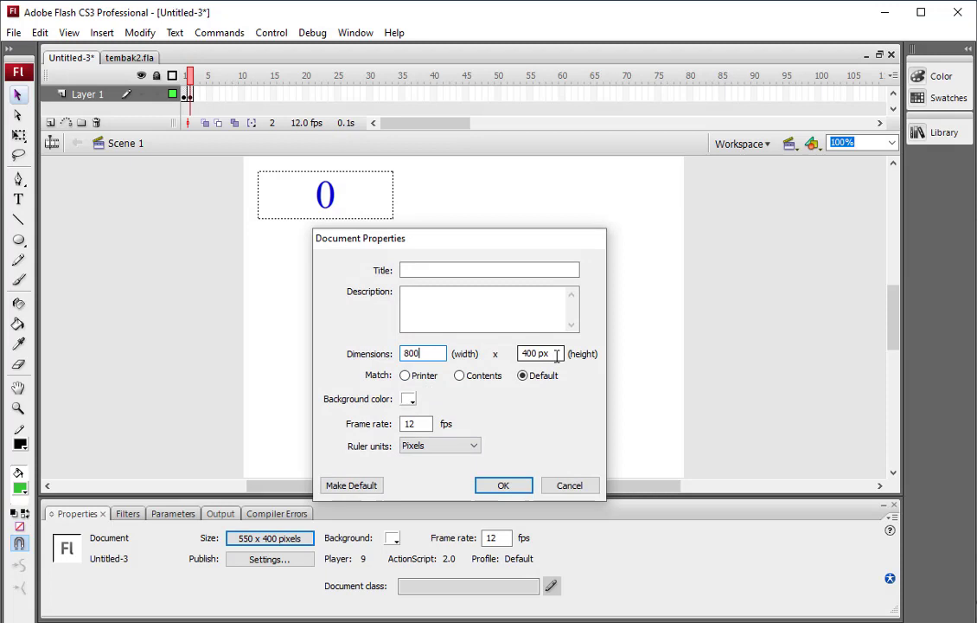
{"action": "left_click_drag", "start_coordinate": [560, 352], "coordinate": [442, 348]}
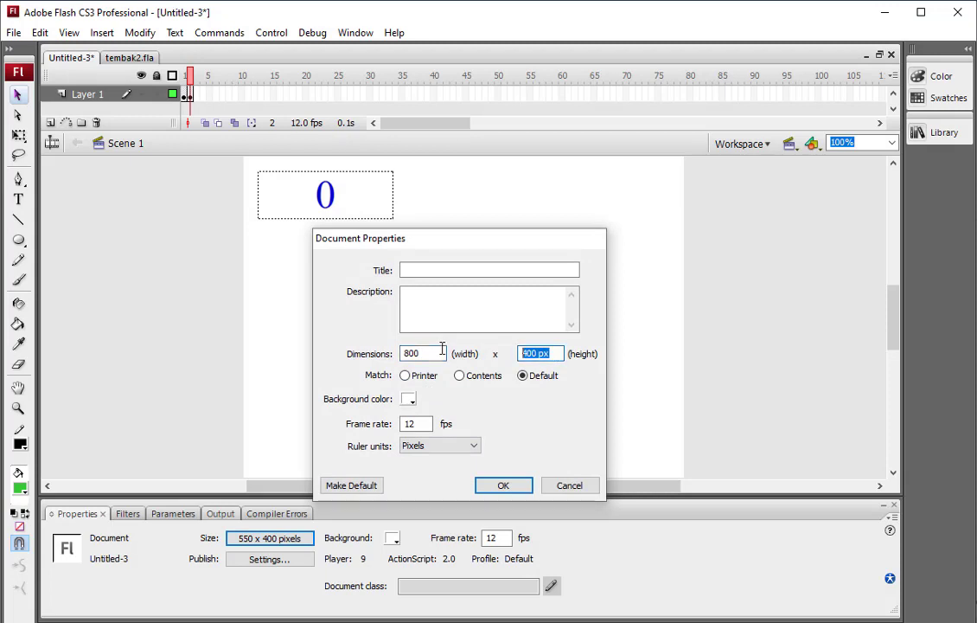
{"action": "type", "text": "600"}
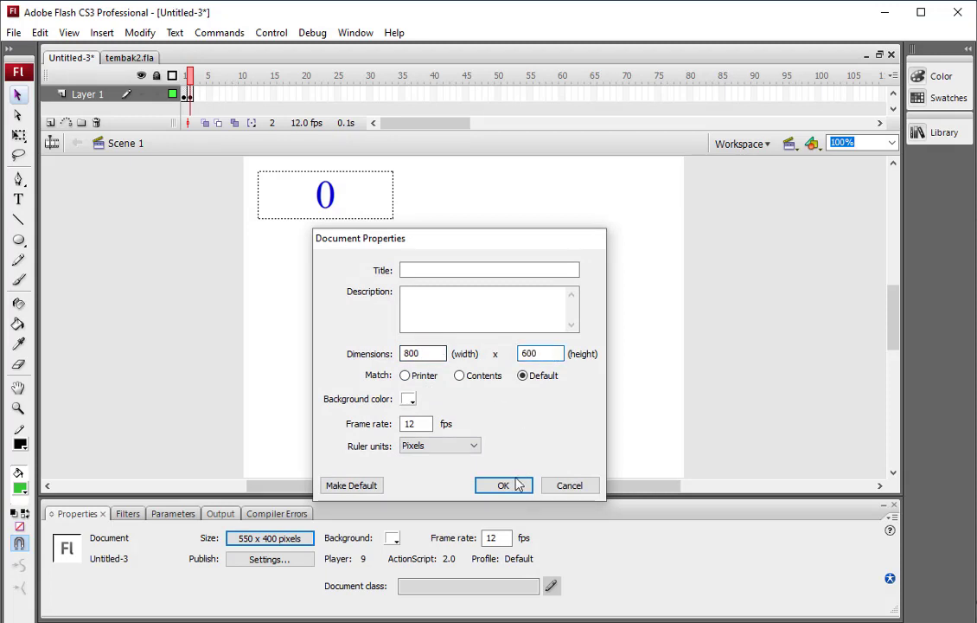
{"action": "left_click_drag", "start_coordinate": [420, 424], "coordinate": [383, 421]}
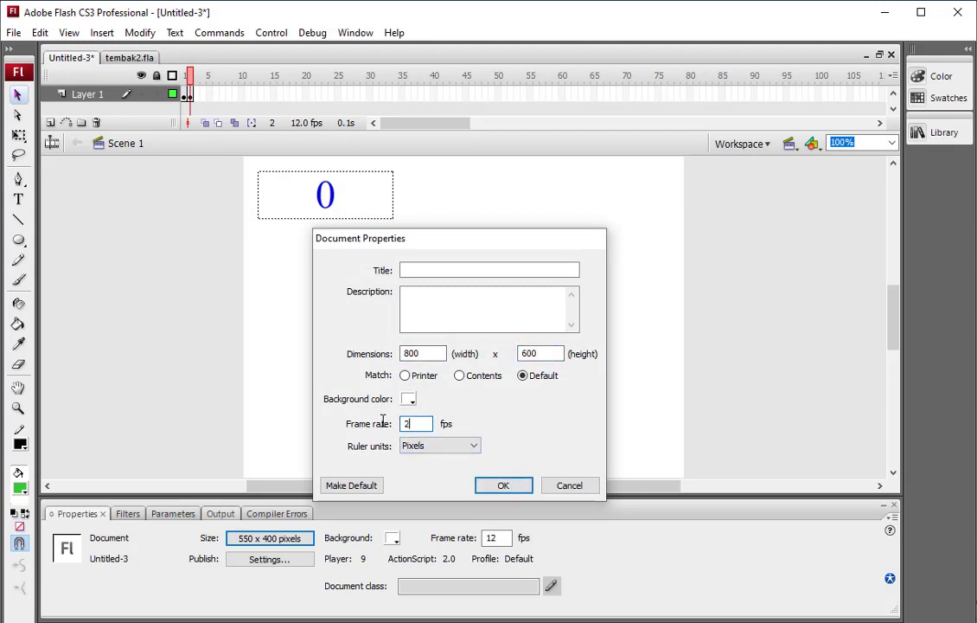
{"action": "type", "text": "24"}
{"action": "key", "text": "Return"}
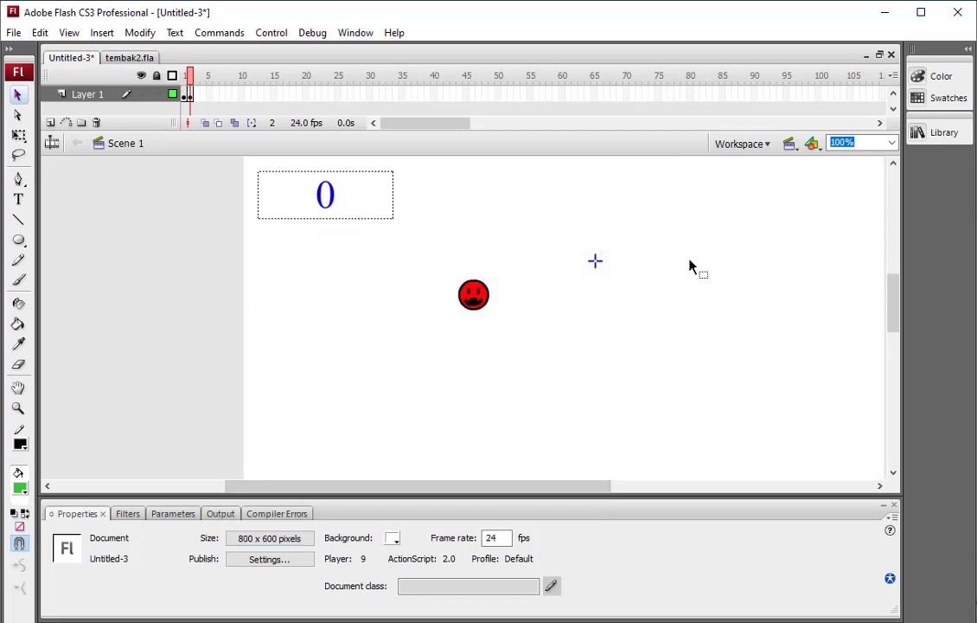
Step: Scale up all the title artwork on frame 1 with Free Transform to about 723 x 420 pixels
{"action": "type", "text": "50"}
{"action": "key", "text": "Return"}
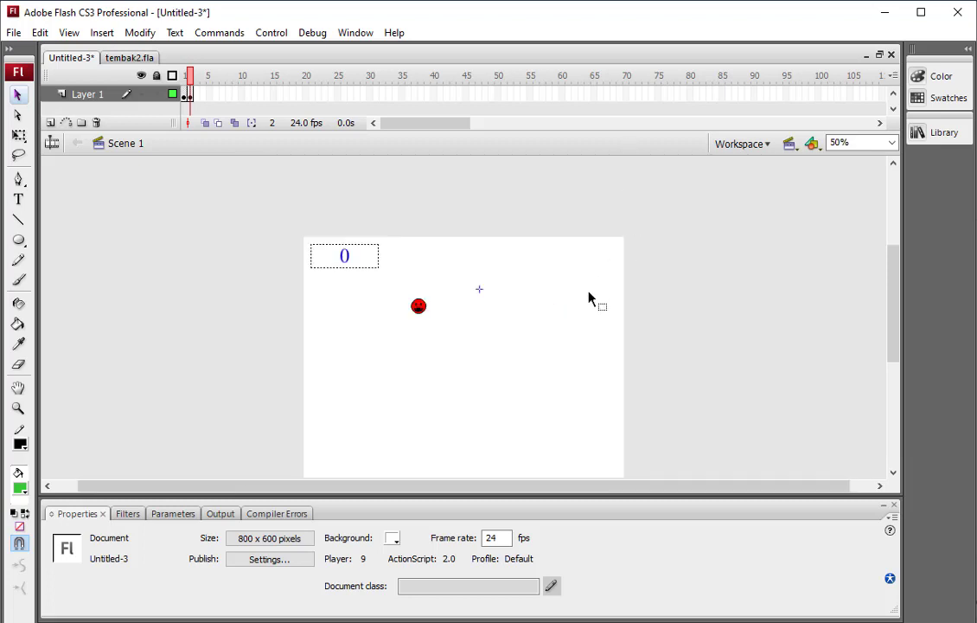
{"action": "left_click", "coordinate": [892, 142]}
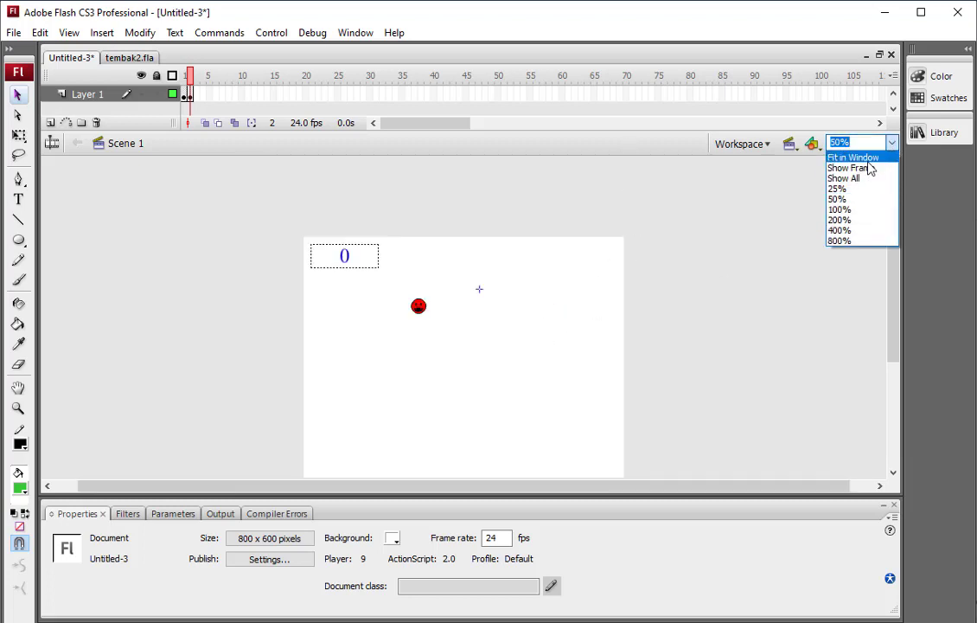
{"action": "left_click", "coordinate": [865, 158]}
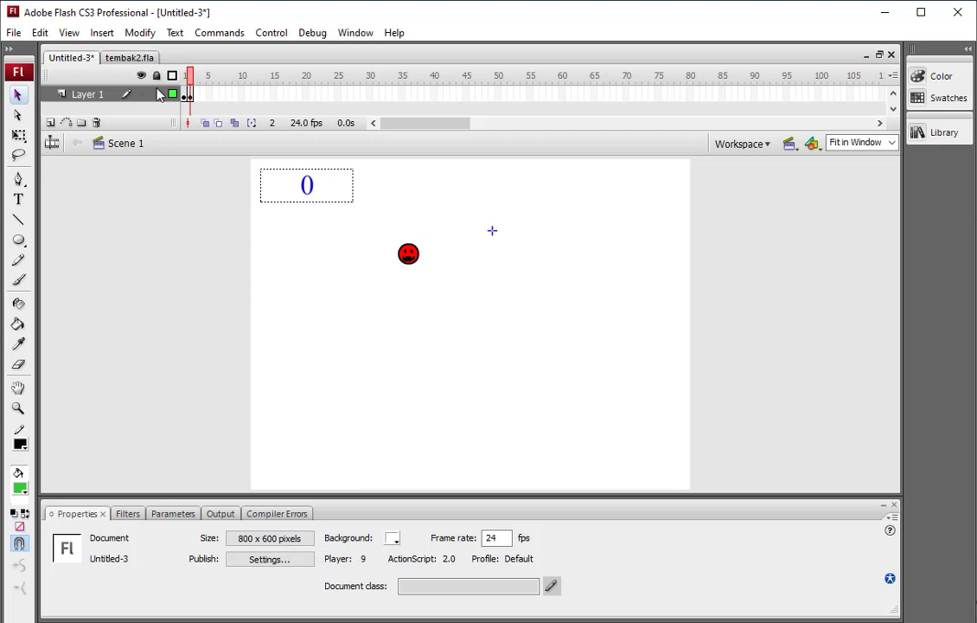
{"action": "left_click", "coordinate": [184, 95]}
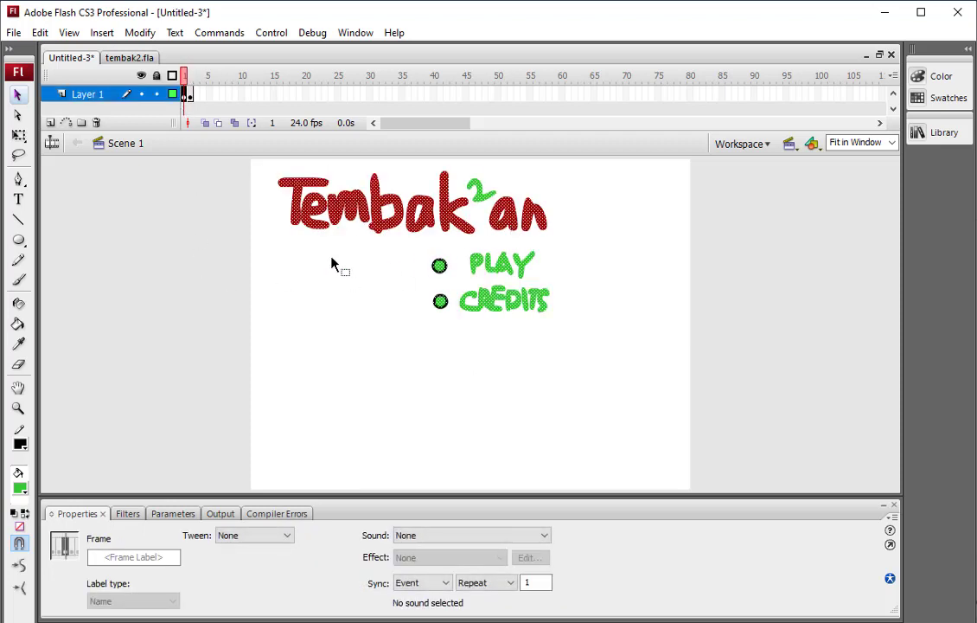
{"action": "left_click", "coordinate": [19, 136]}
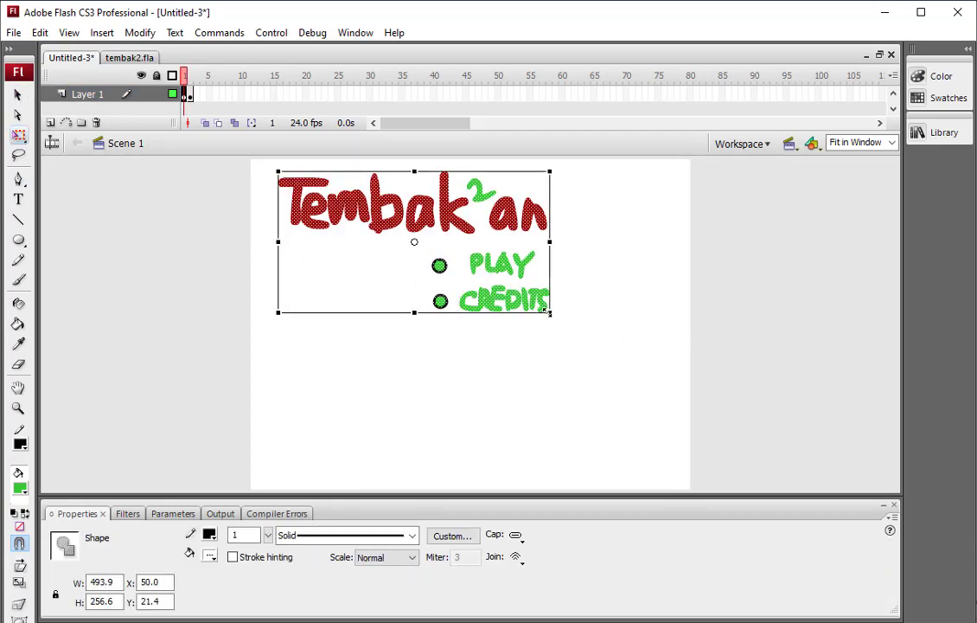
{"action": "left_click_drag", "start_coordinate": [548, 309], "coordinate": [677, 402]}
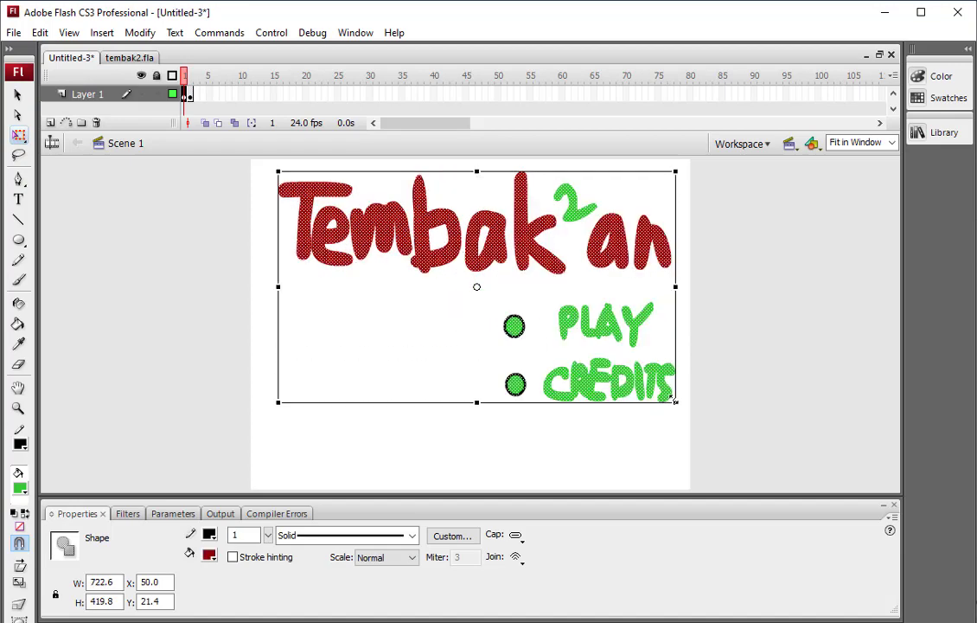
{"action": "left_click", "coordinate": [736, 375]}
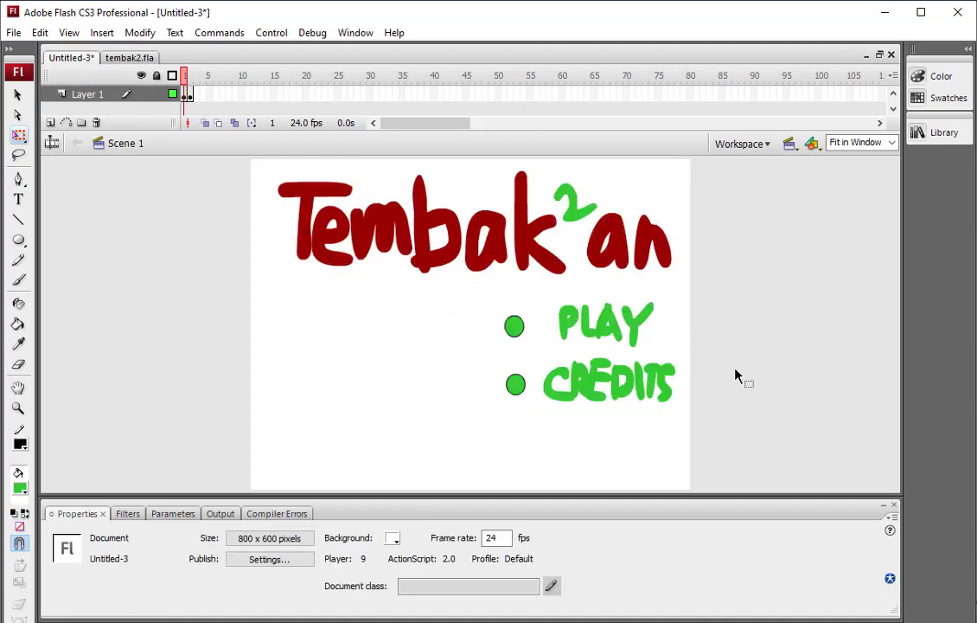
Step: Review the title screen on frame 1 against the game objects on frame 2
{"action": "left_click", "coordinate": [191, 96]}
{"action": "left_click", "coordinate": [532, 312]}
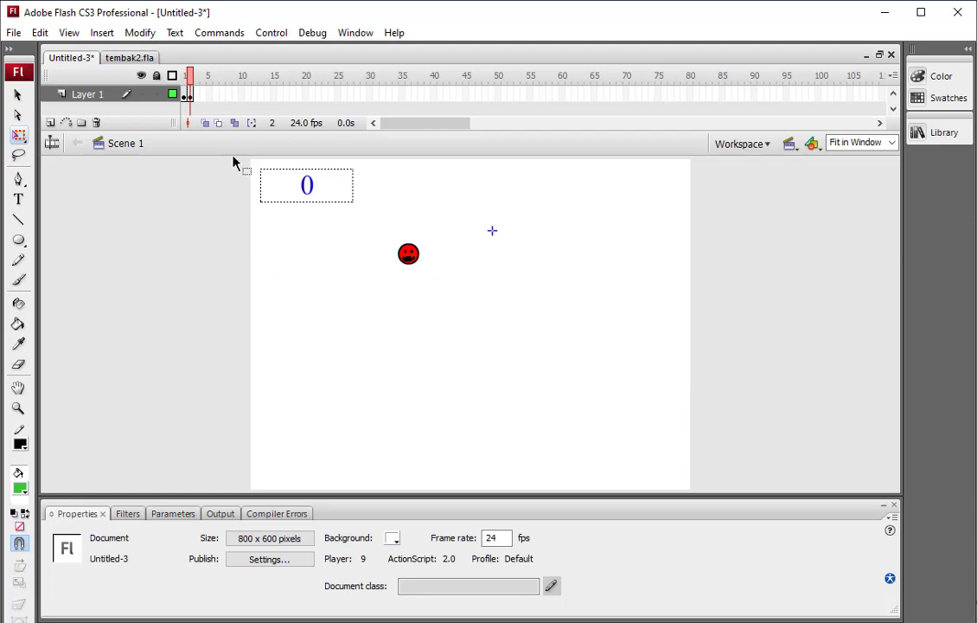
{"action": "left_click", "coordinate": [184, 95]}
{"action": "left_click", "coordinate": [761, 288]}
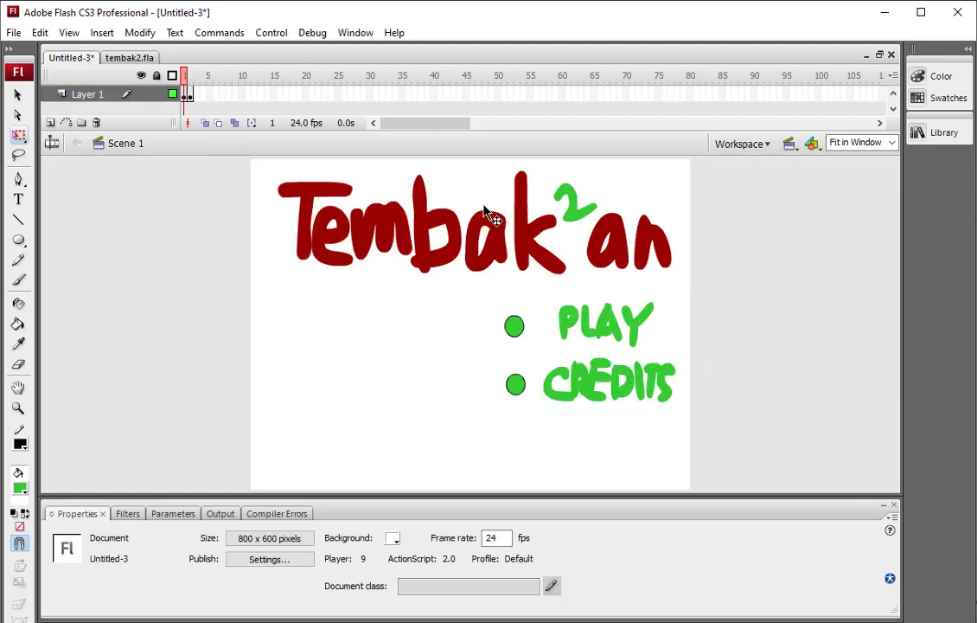
{"action": "left_click", "coordinate": [191, 95]}
{"action": "left_click", "coordinate": [535, 320]}
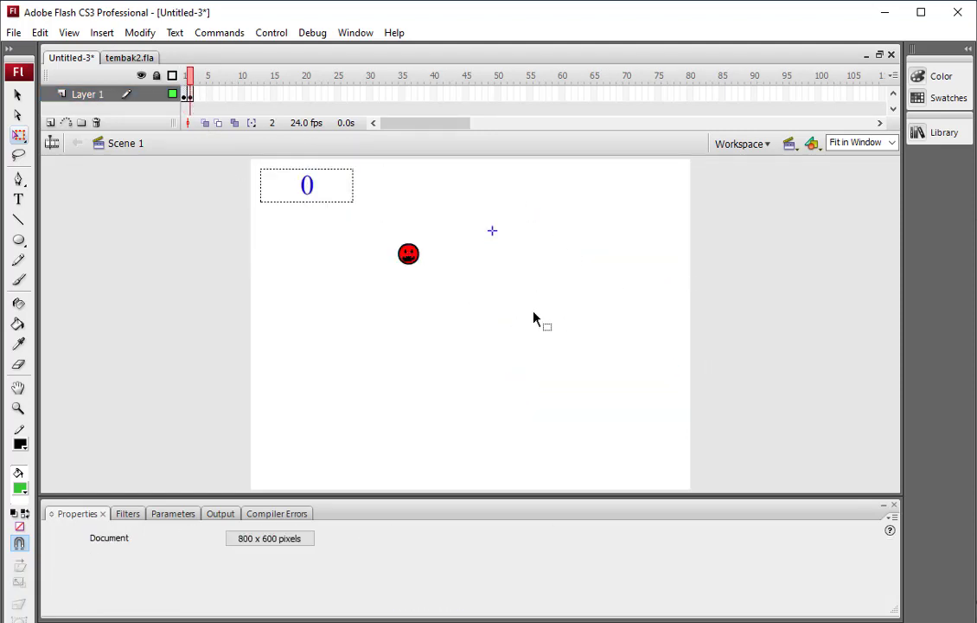
Step: Compare frame 2 of Untitled-3 with the original stage in tembak2.fla and test the Untitled-3 movie
{"action": "left_click", "coordinate": [127, 62]}
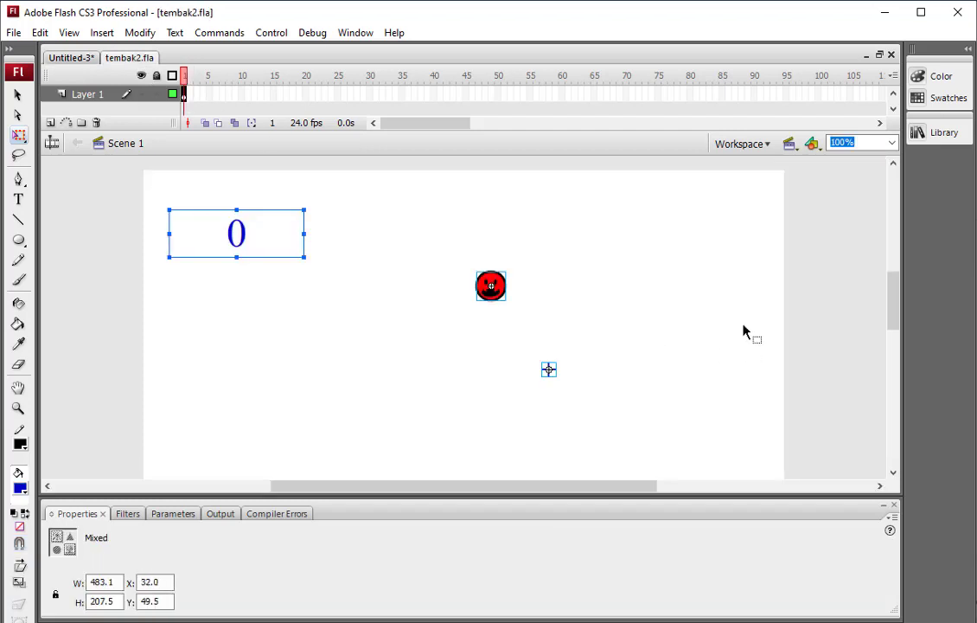
{"action": "left_click", "coordinate": [70, 58]}
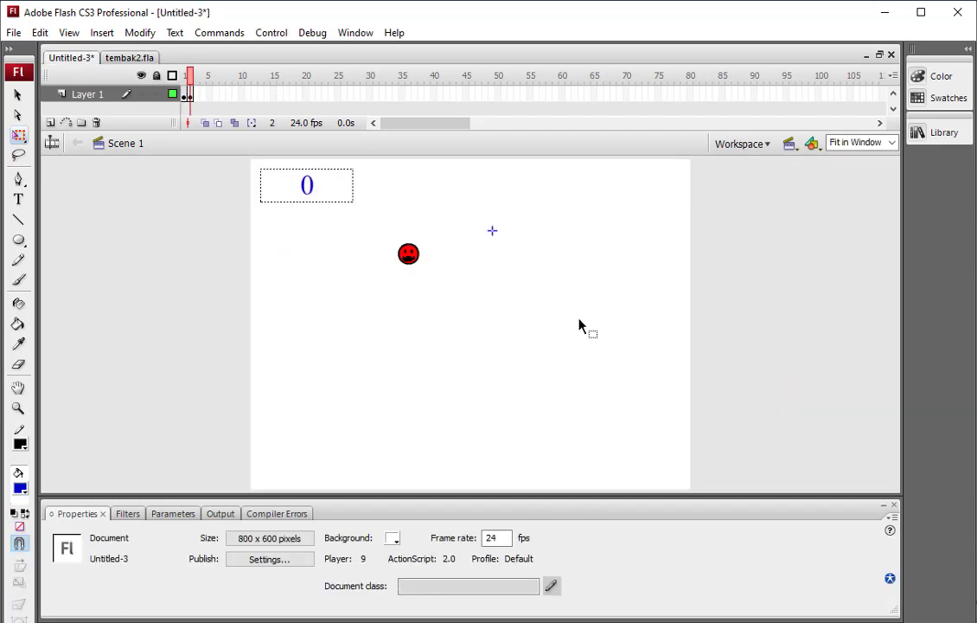
{"action": "left_click", "coordinate": [127, 58]}
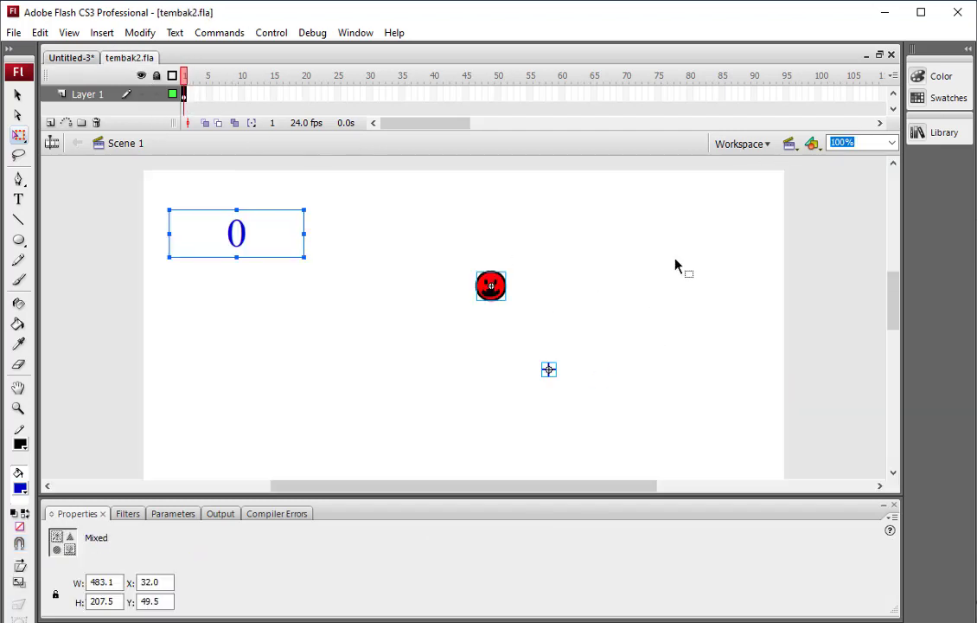
{"action": "left_click", "coordinate": [69, 58]}
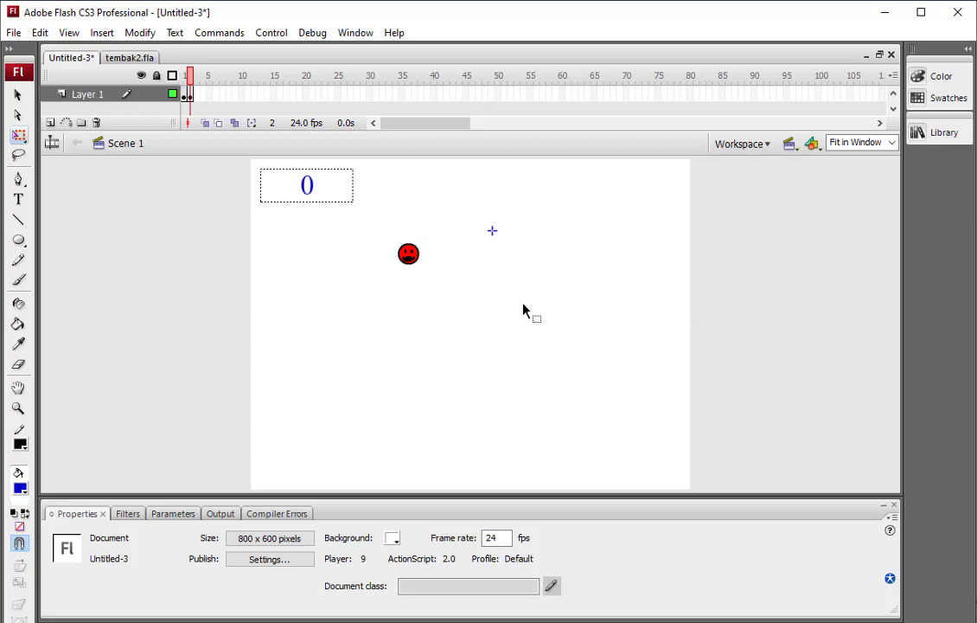
{"action": "key", "text": "ctrl+Return"}
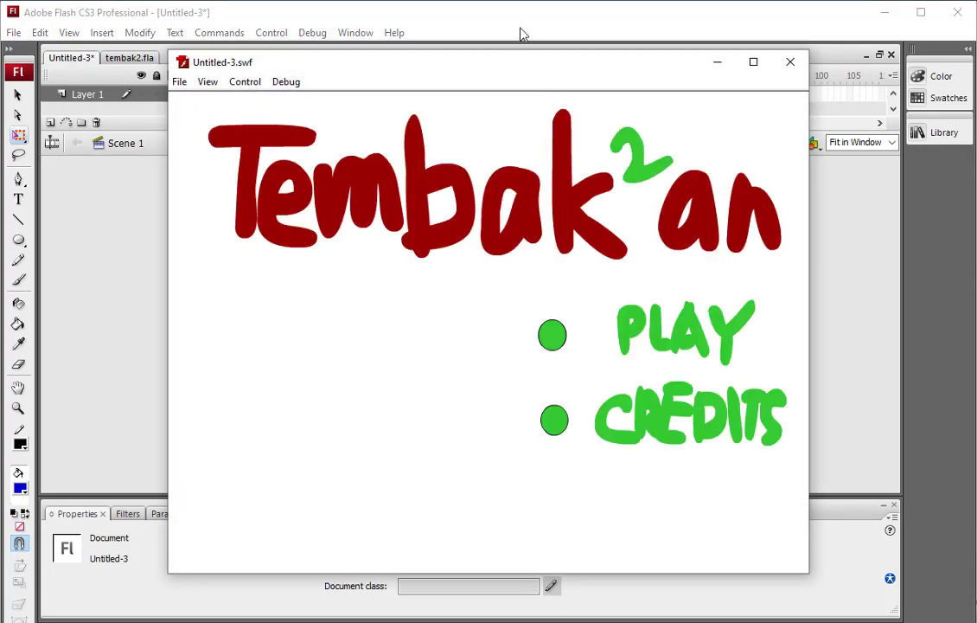
Step: Check the running test movie, close it, and compare the game objects on frame 2 with the title screen on frame 1
{"action": "left_click_drag", "start_coordinate": [527, 63], "coordinate": [472, 129]}
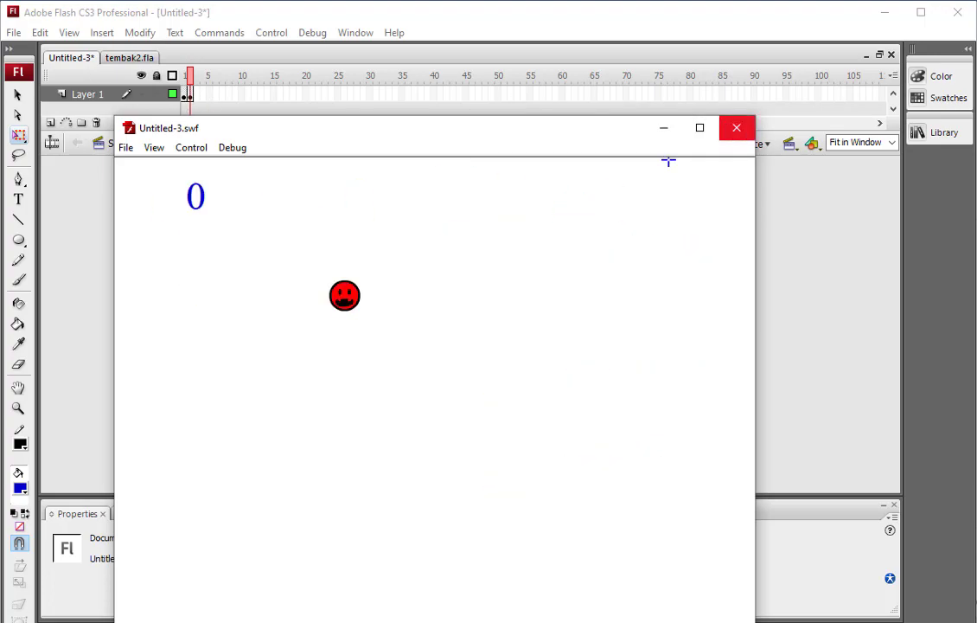
{"action": "left_click", "coordinate": [736, 128]}
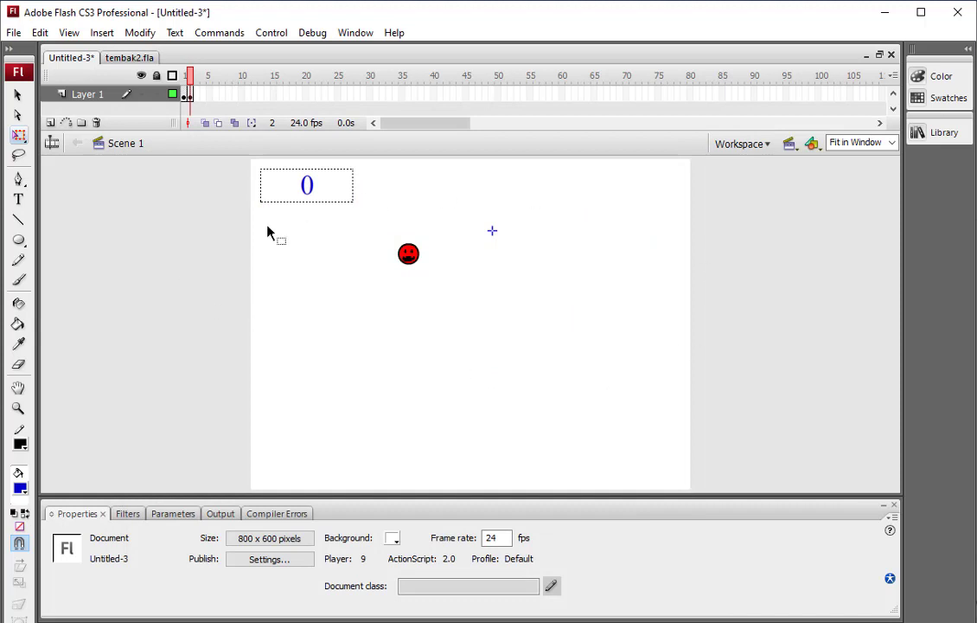
{"action": "left_click", "coordinate": [186, 94]}
{"action": "left_click", "coordinate": [190, 95]}
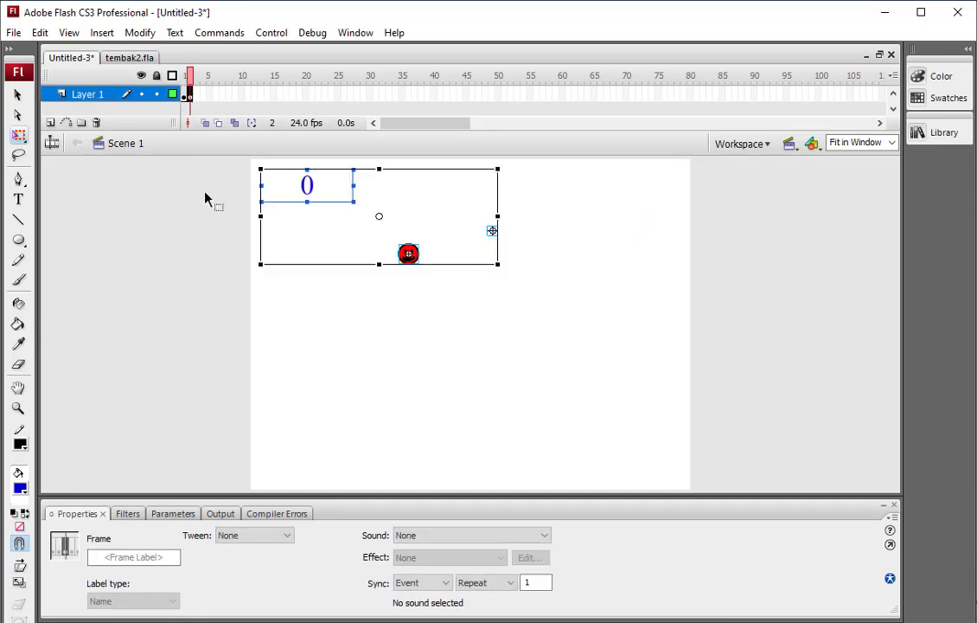
{"action": "left_click", "coordinate": [222, 298]}
{"action": "left_click", "coordinate": [186, 95]}
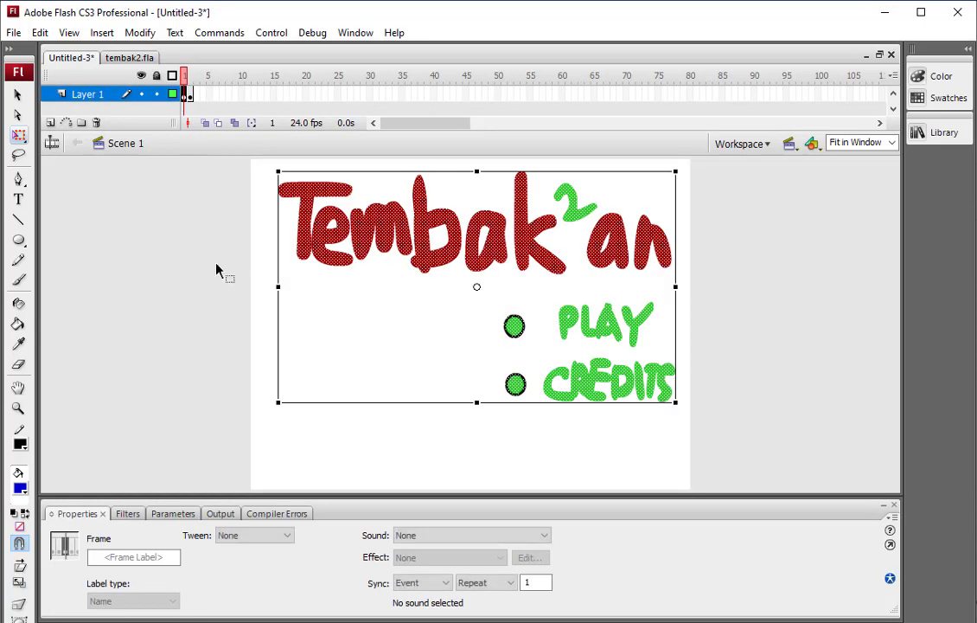
{"action": "left_click", "coordinate": [172, 330]}
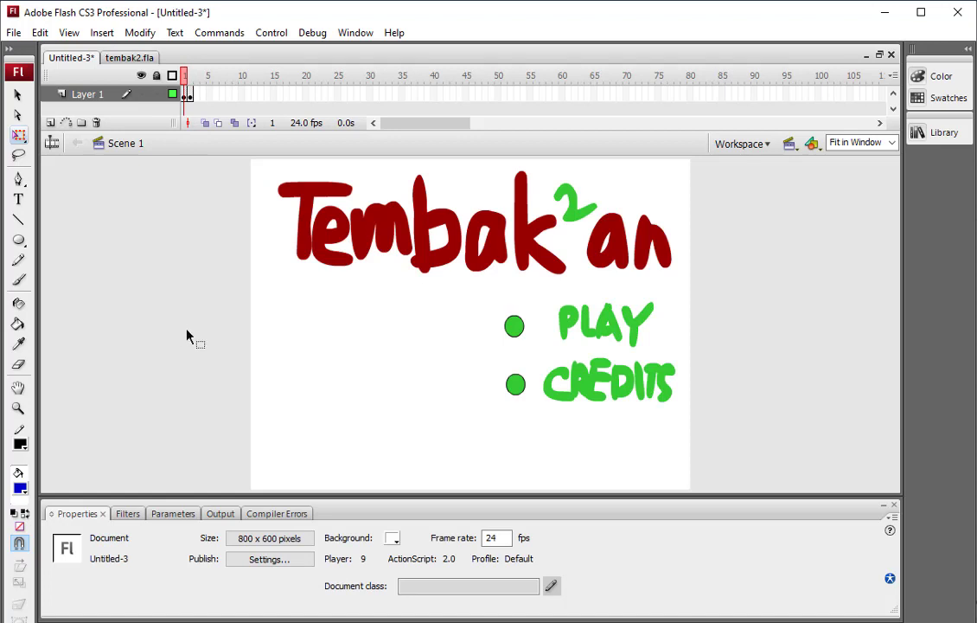
Step: Add the script "stop();" to frame 1 of Layer 1
{"action": "left_click", "coordinate": [186, 94]}
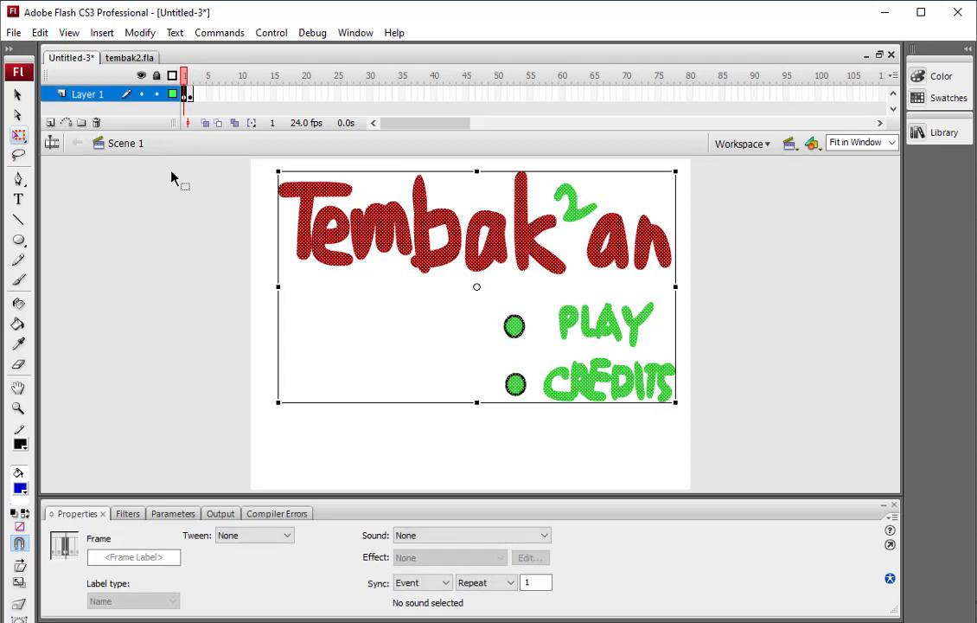
{"action": "right_click", "coordinate": [185, 95]}
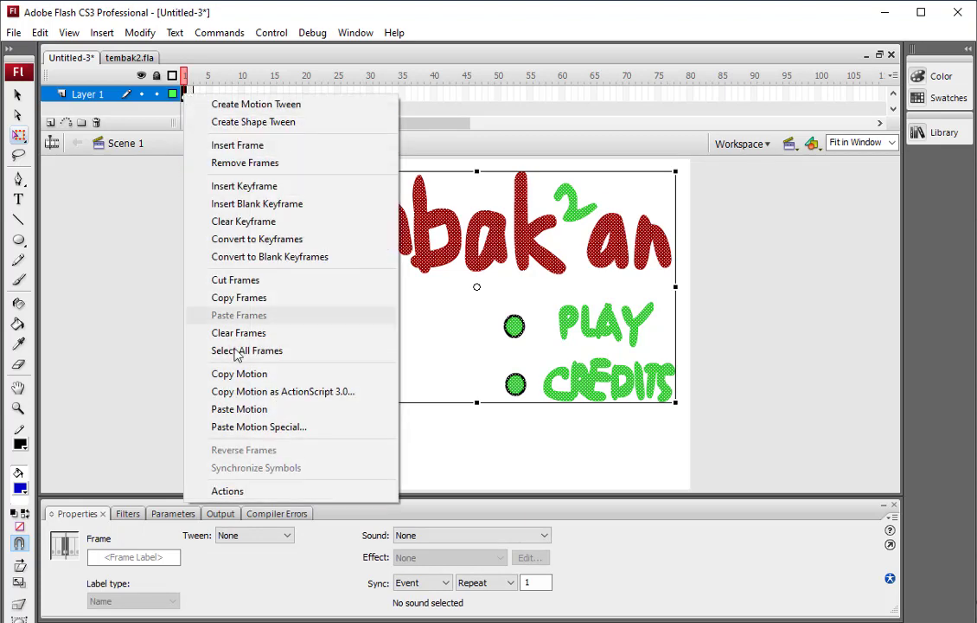
{"action": "left_click", "coordinate": [224, 490]}
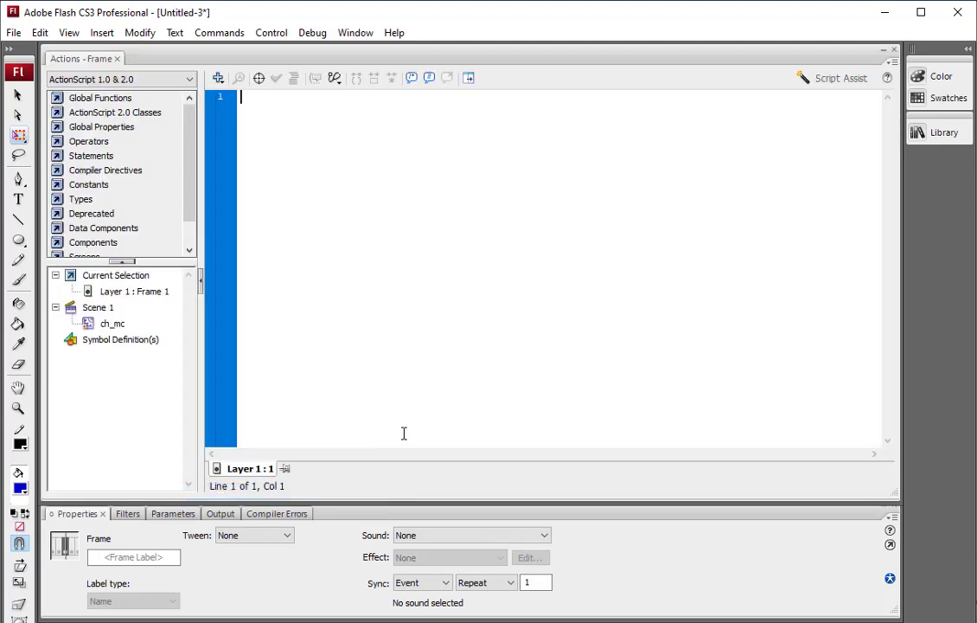
{"action": "type", "text": "stop();"}
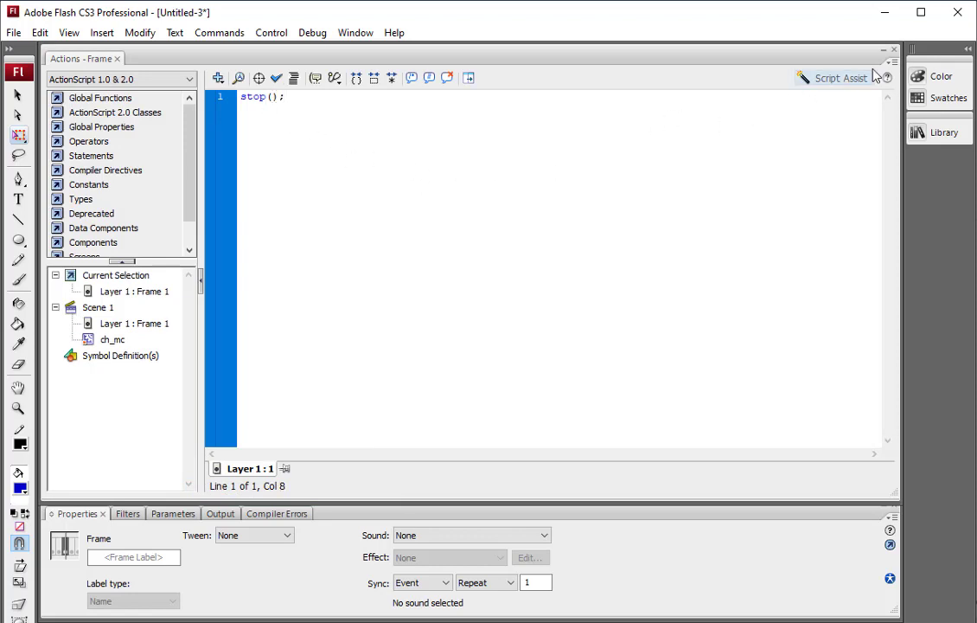
{"action": "left_click", "coordinate": [894, 50]}
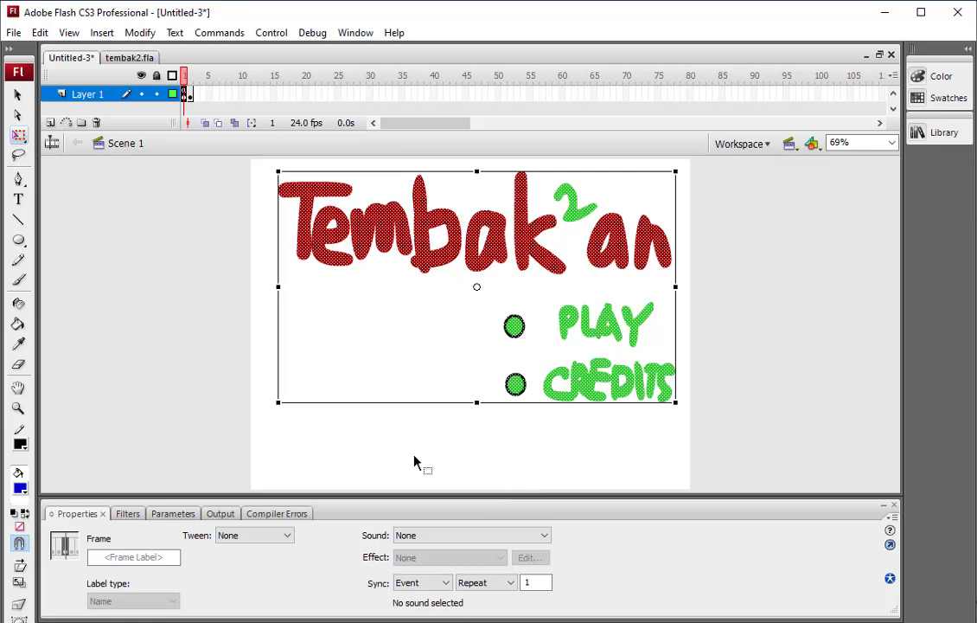
Step: Add the script "stop();" to frame 2 of Layer 1
{"action": "left_click", "coordinate": [190, 94]}
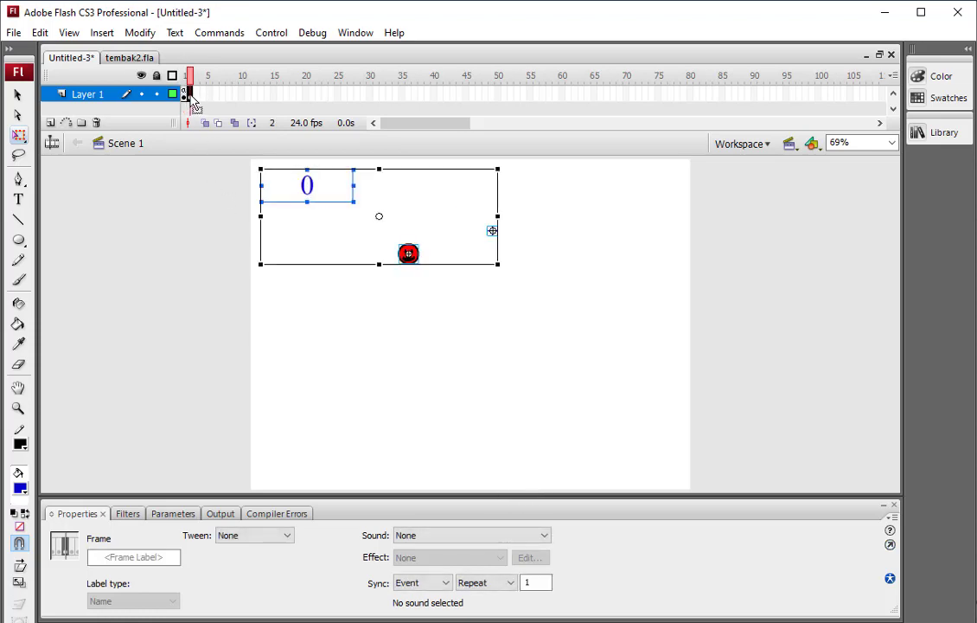
{"action": "right_click", "coordinate": [191, 98]}
{"action": "left_click", "coordinate": [293, 494]}
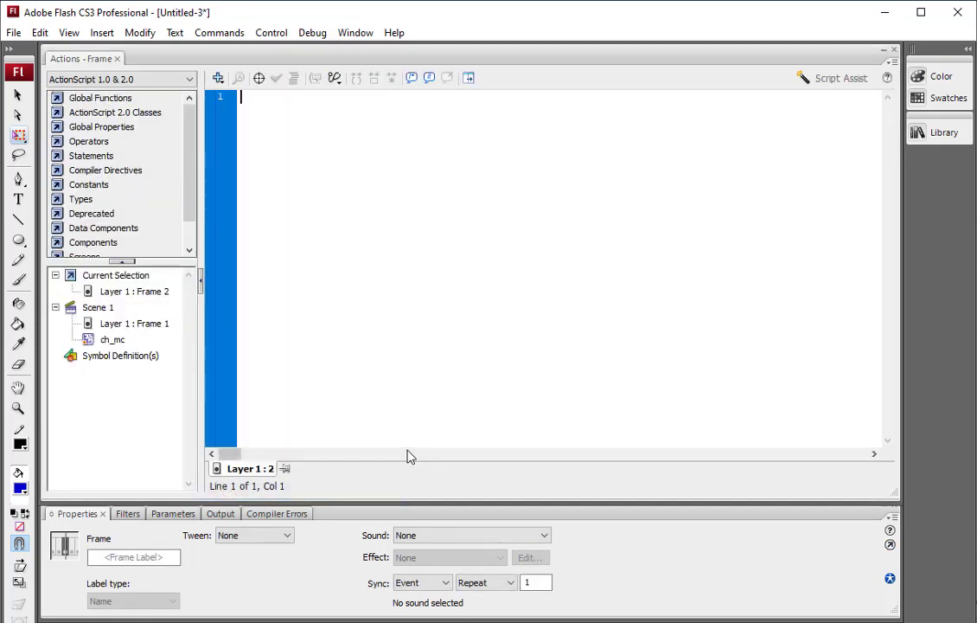
{"action": "type", "text": "stop();"}
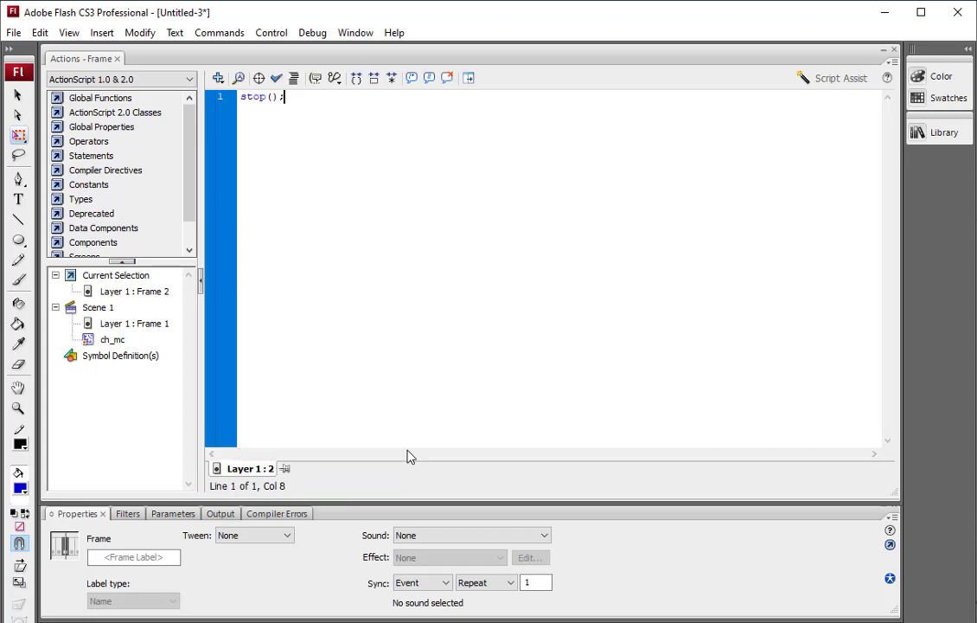
{"action": "left_click", "coordinate": [895, 50]}
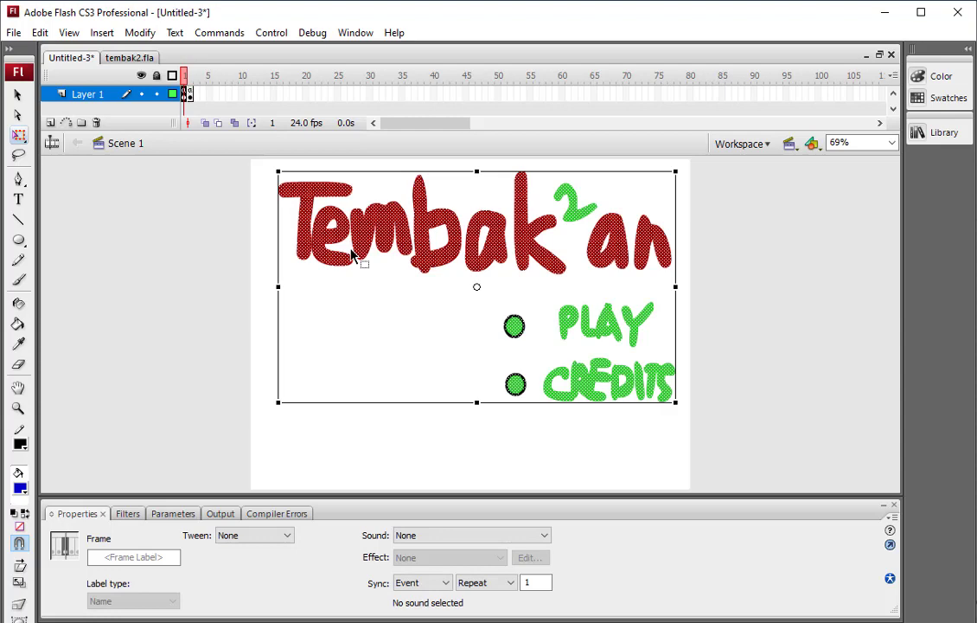
Step: Test the movie by starting the game from the PLAY circle, shooting the red target several times, and closing the test window
{"action": "key", "text": "ctrl+Return"}
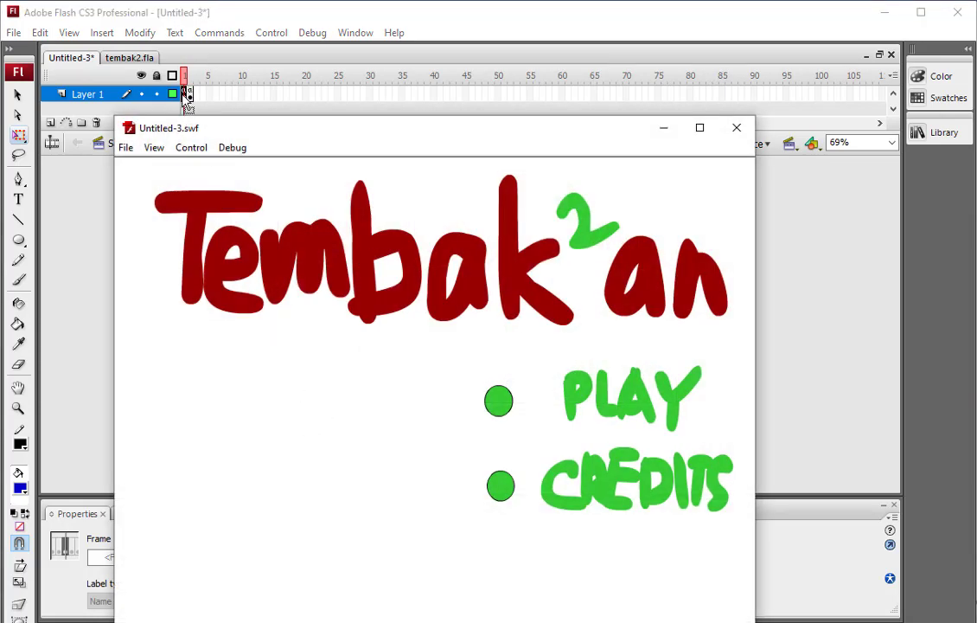
{"action": "left_click", "coordinate": [495, 386]}
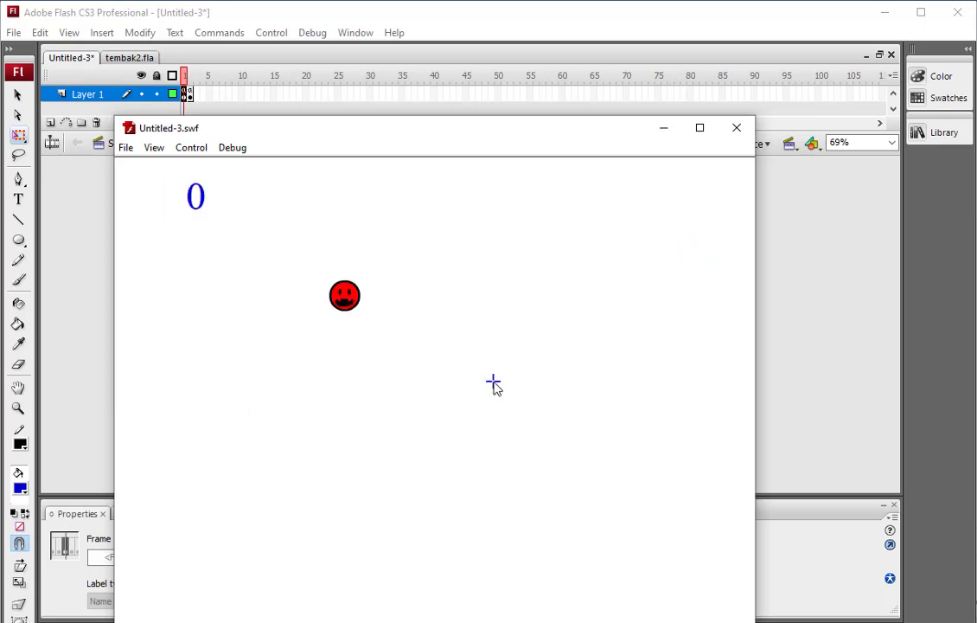
{"action": "left_click", "coordinate": [335, 298]}
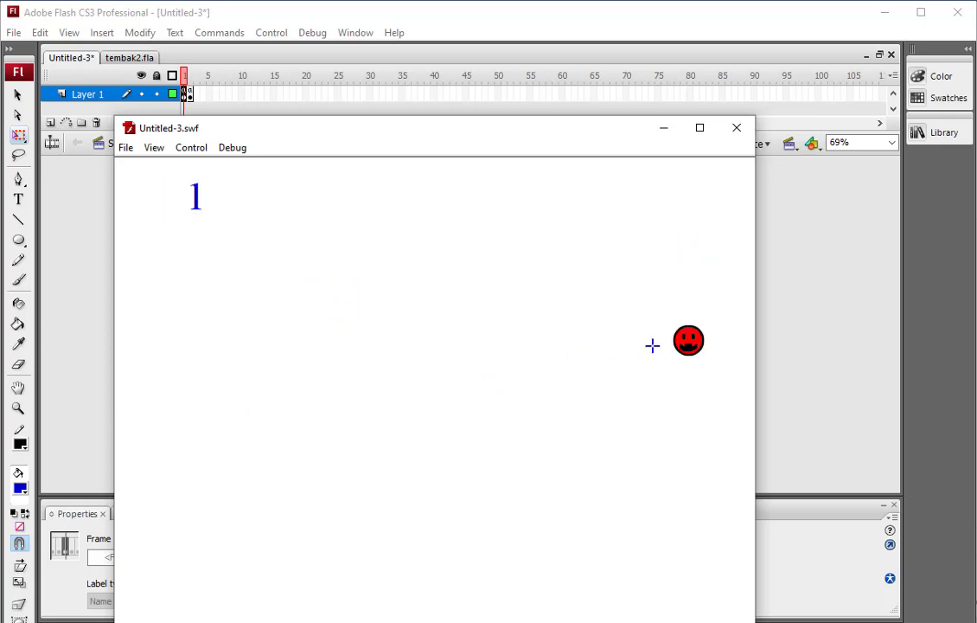
{"action": "left_click", "coordinate": [684, 338]}
{"action": "left_click", "coordinate": [217, 208]}
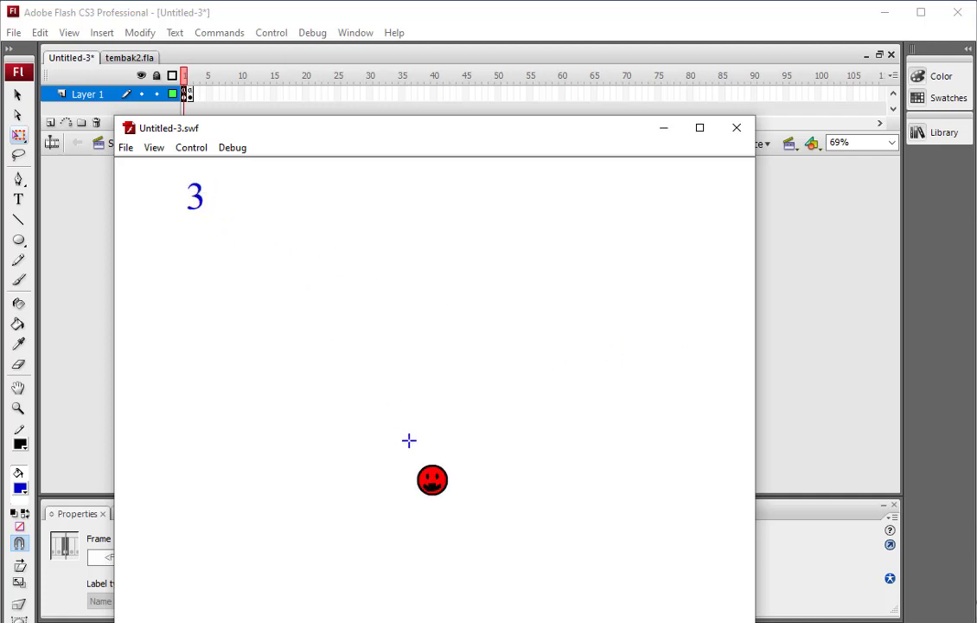
{"action": "left_click", "coordinate": [429, 477]}
{"action": "left_click", "coordinate": [655, 354]}
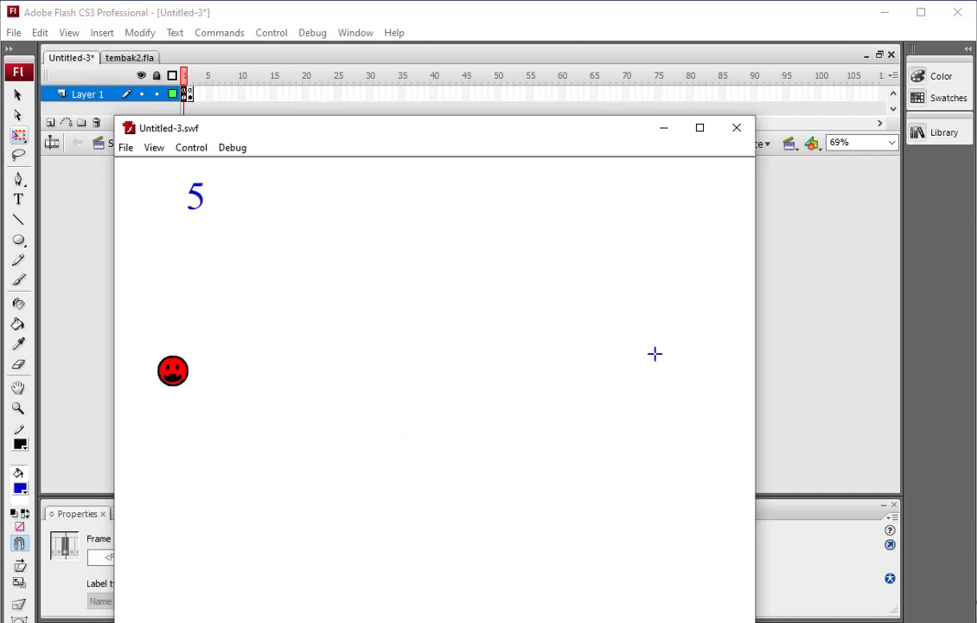
{"action": "left_click", "coordinate": [189, 373]}
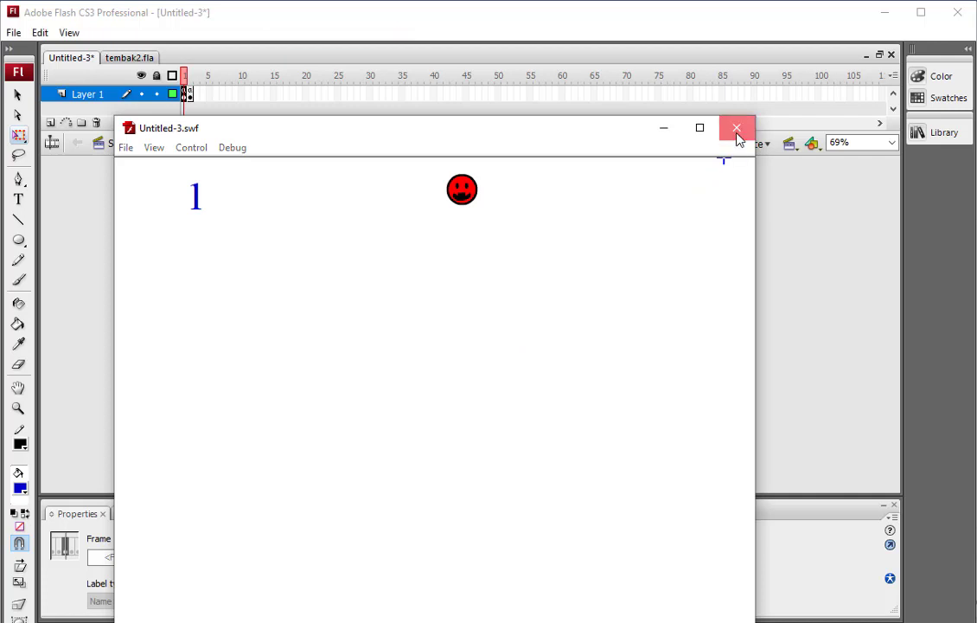
{"action": "left_click", "coordinate": [736, 129]}
{"action": "left_click", "coordinate": [167, 310]}
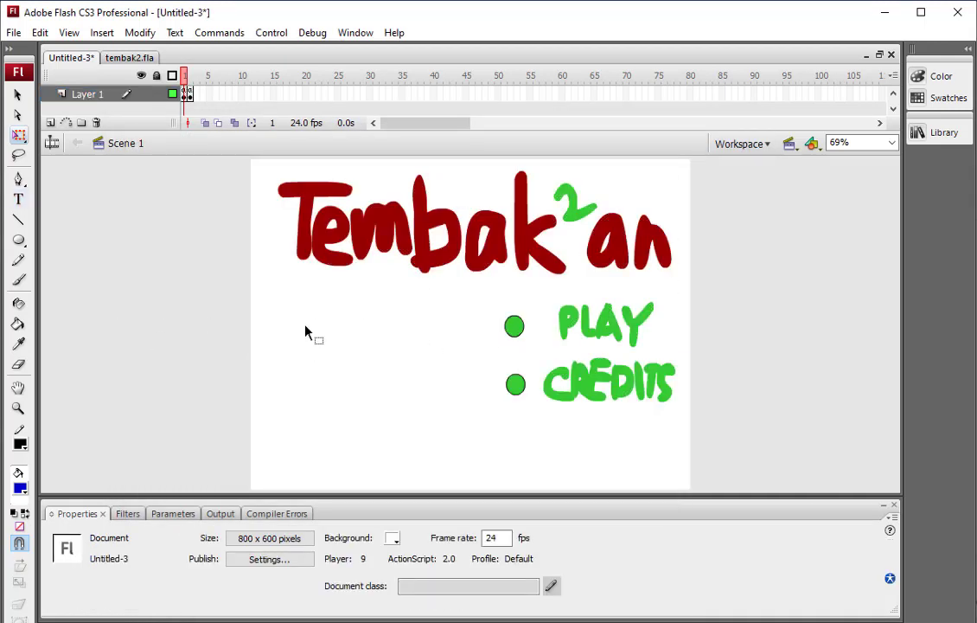
Step: Insert a blank keyframe at frame 3 of Layer 1
{"action": "left_click", "coordinate": [188, 95]}
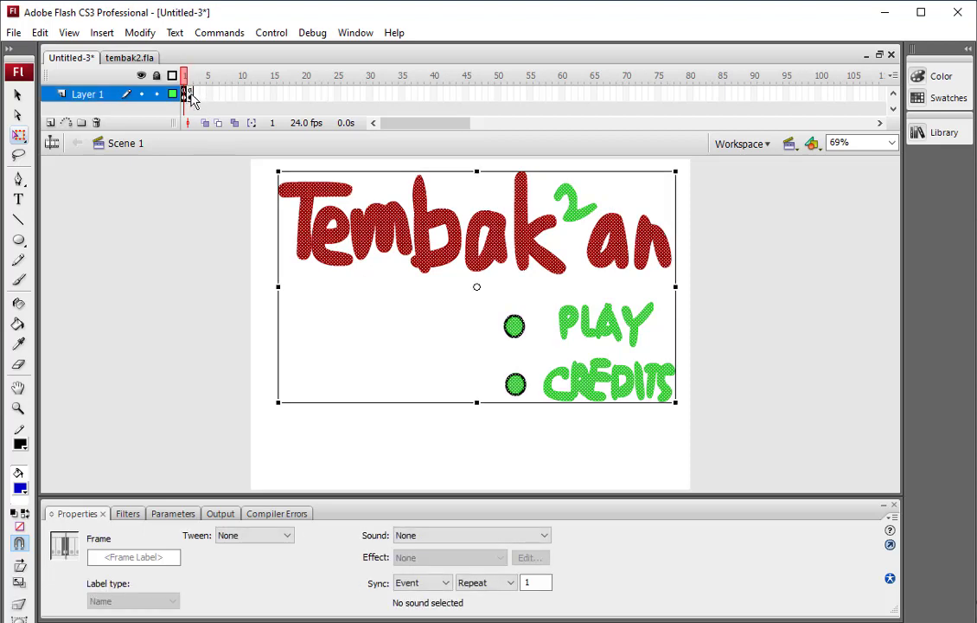
{"action": "left_click", "coordinate": [192, 95]}
{"action": "right_click", "coordinate": [196, 97]}
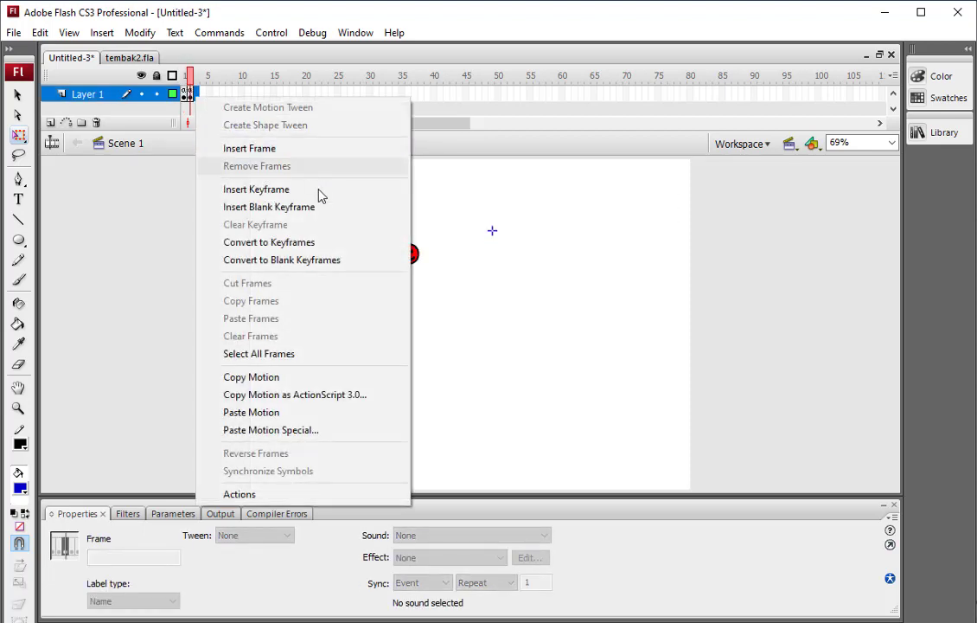
{"action": "left_click", "coordinate": [322, 210]}
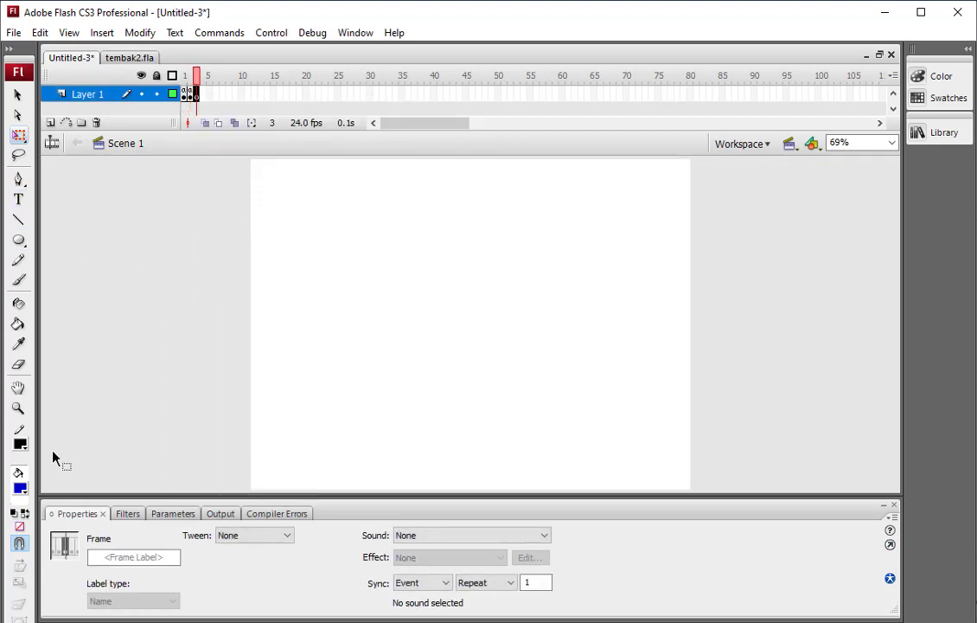
{"action": "left_click", "coordinate": [20, 489]}
{"action": "left_click", "coordinate": [153, 525]}
{"action": "left_click", "coordinate": [19, 280]}
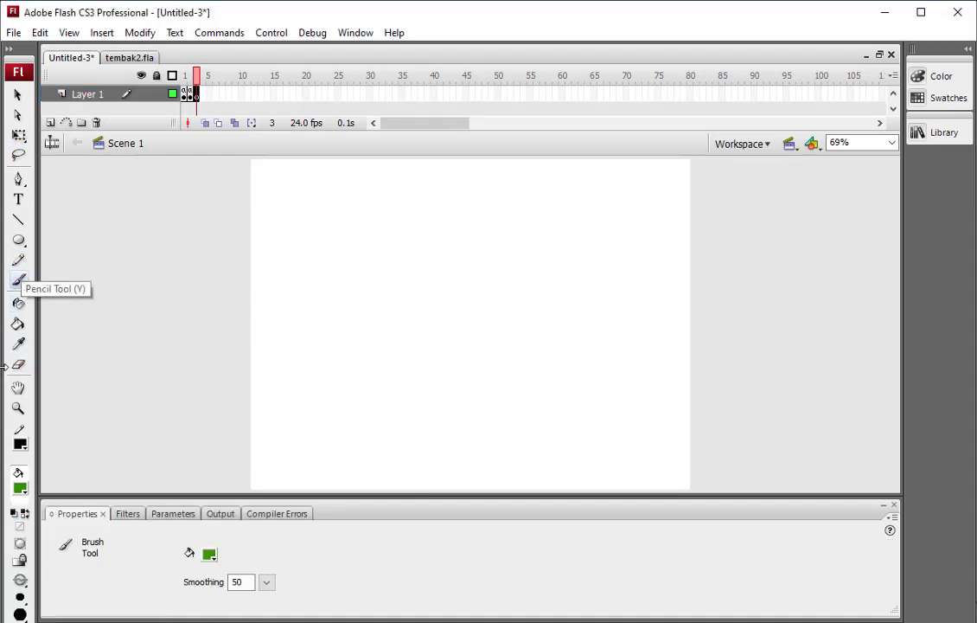
Step: Add olive dynamic text reading "YOU WIN!" near the middle of the stage on frame 3
{"action": "left_click", "coordinate": [19, 200]}
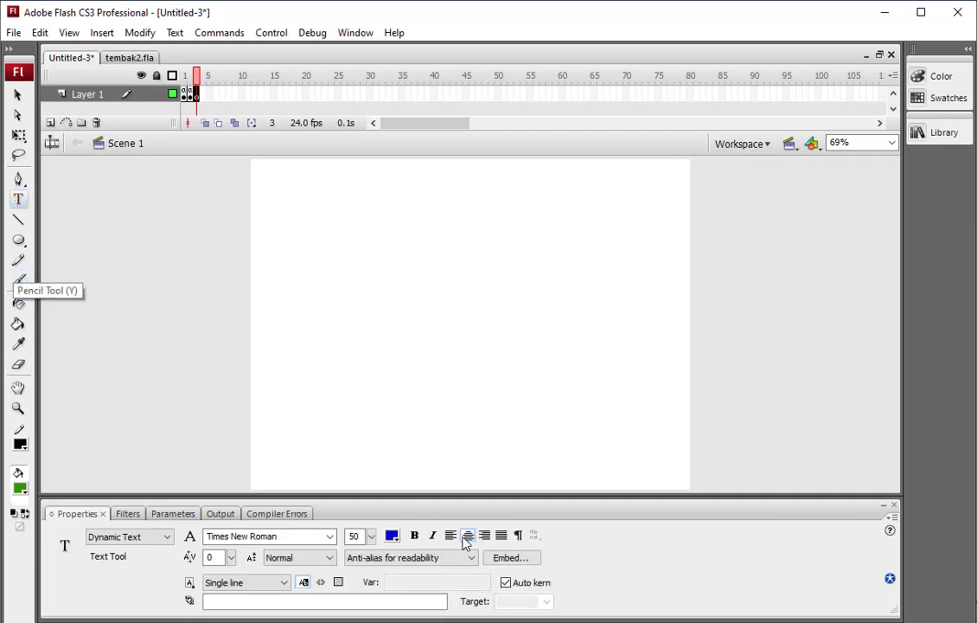
{"action": "left_click", "coordinate": [393, 536]}
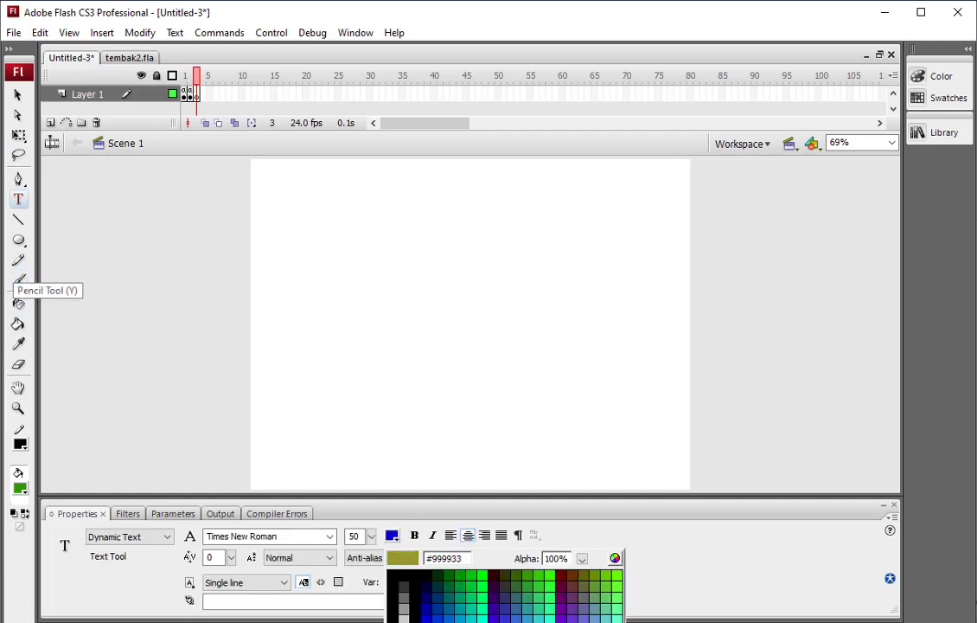
{"action": "left_click", "coordinate": [461, 622]}
{"action": "left_click", "coordinate": [439, 292]}
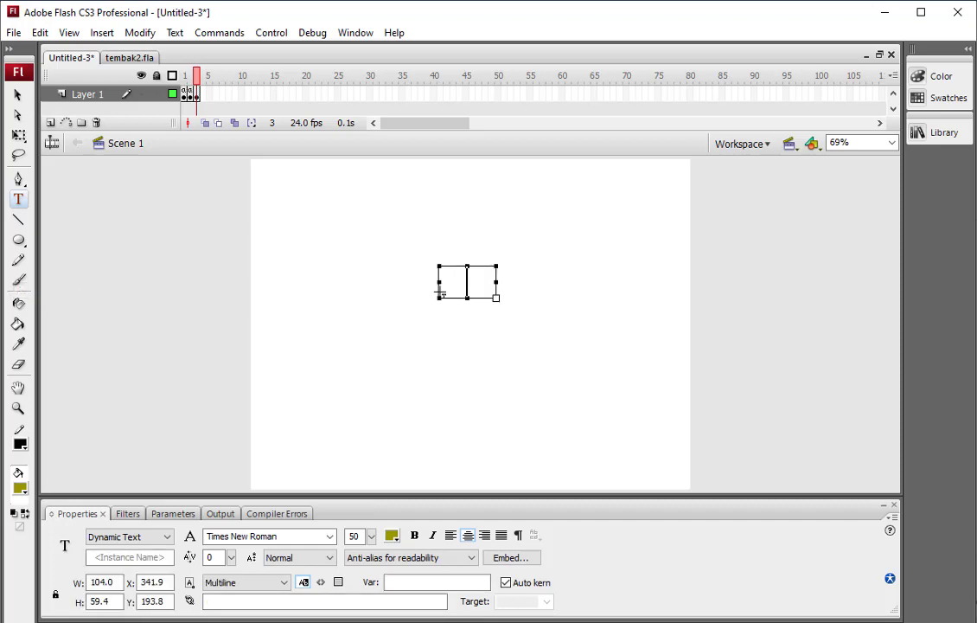
{"action": "type", "text": "YOU WIN!"}
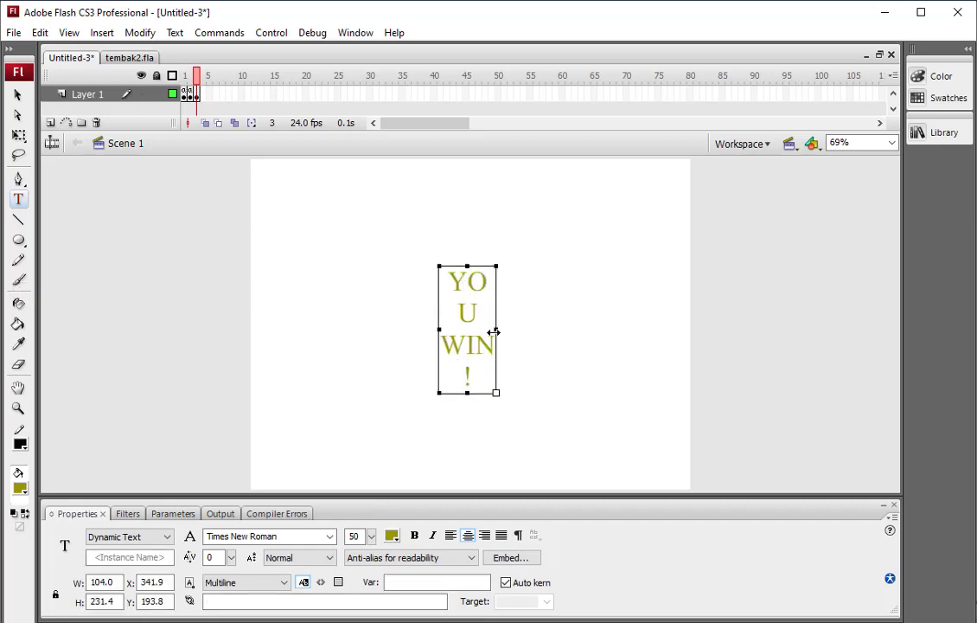
Step: Resize the "YOU WIN!" text box to about 540 x 128 pixels and add the second line "CONGRATULATIONS!"
{"action": "left_click_drag", "start_coordinate": [494, 331], "coordinate": [631, 329]}
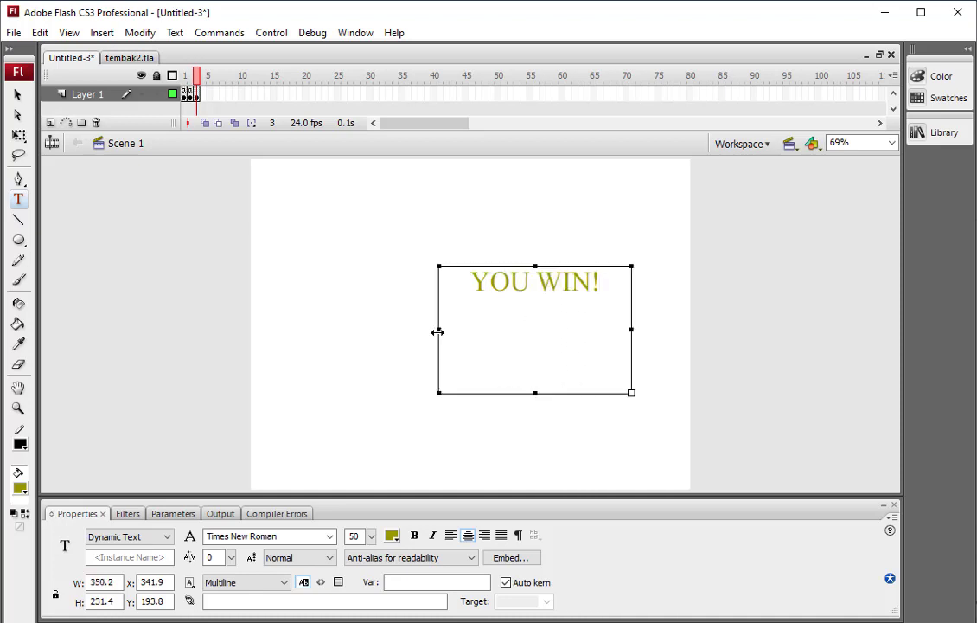
{"action": "left_click_drag", "start_coordinate": [437, 332], "coordinate": [335, 328]}
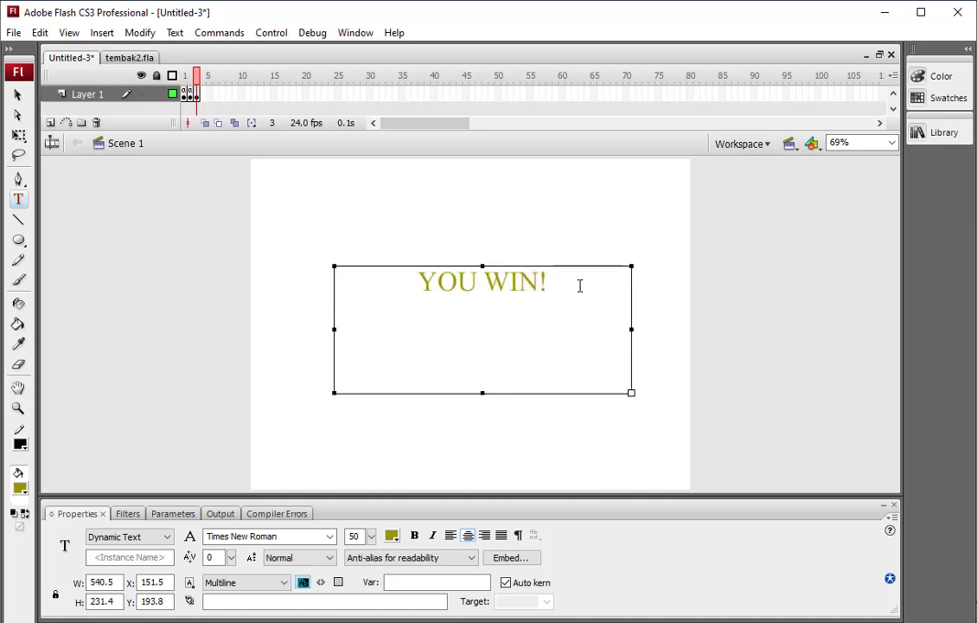
{"action": "type", "text": "ONGRAT"}
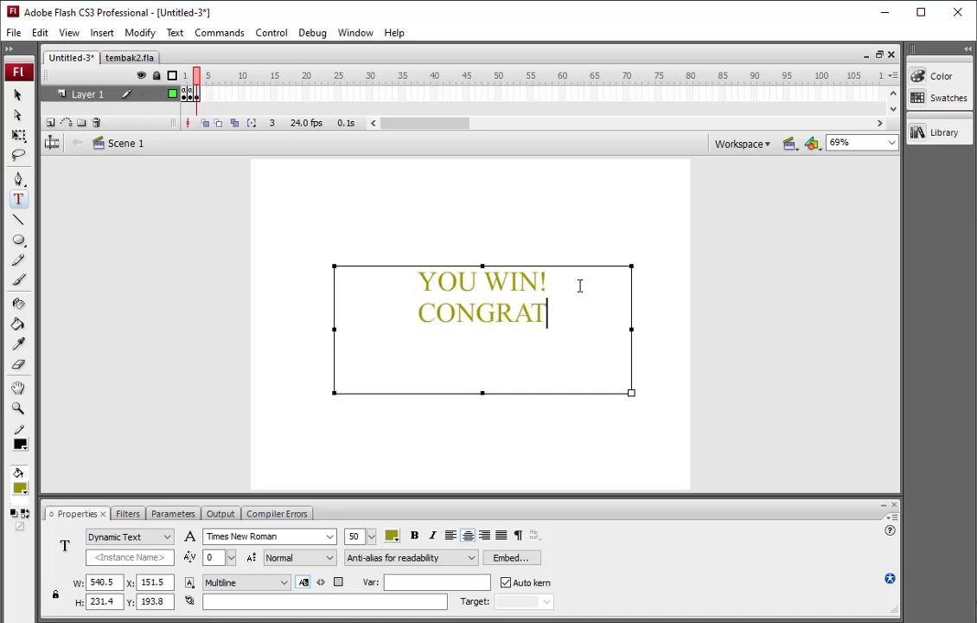
{"action": "type", "text": "ULATIONS!"}
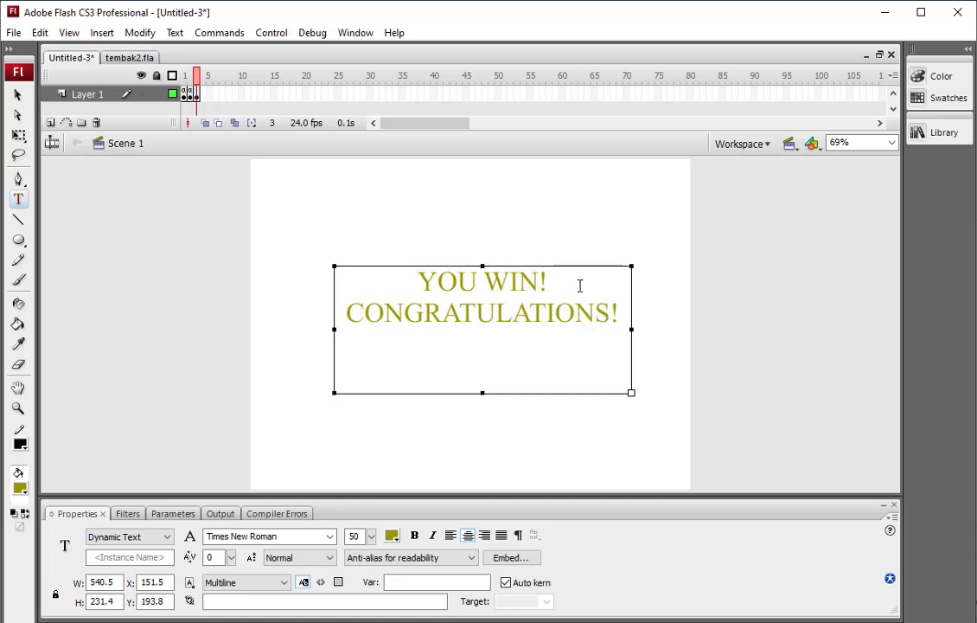
{"action": "left_click_drag", "start_coordinate": [482, 380], "coordinate": [481, 336]}
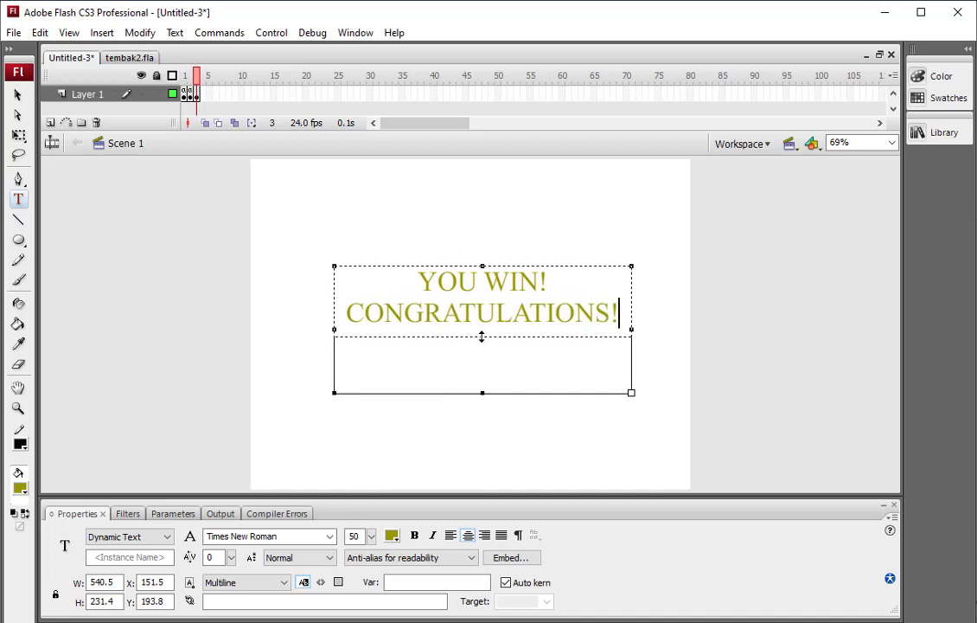
{"action": "left_click", "coordinate": [18, 94]}
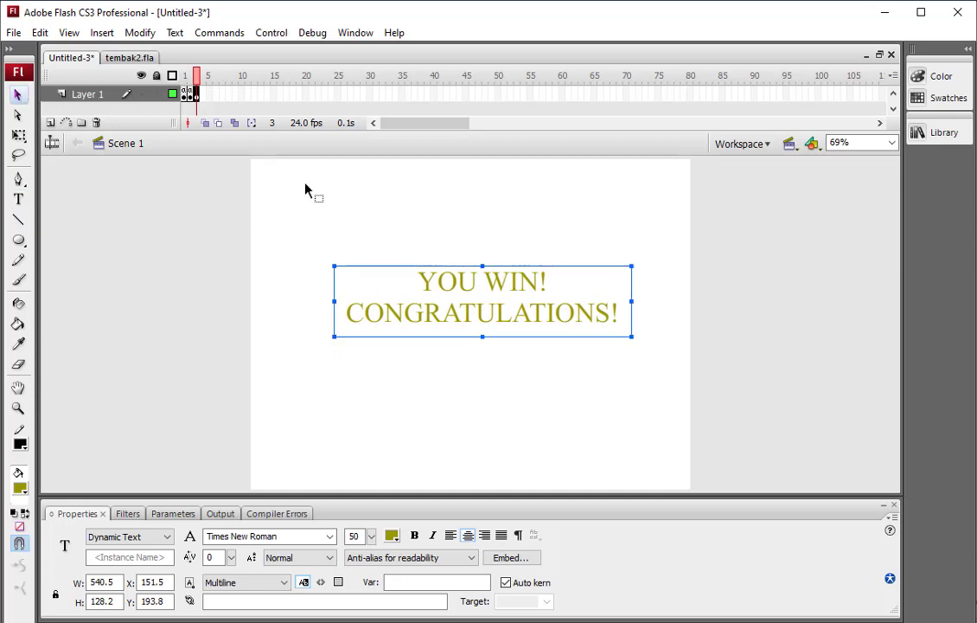
Step: Insert a blank keyframe at frame 4 of Layer 1
{"action": "right_click", "coordinate": [203, 93]}
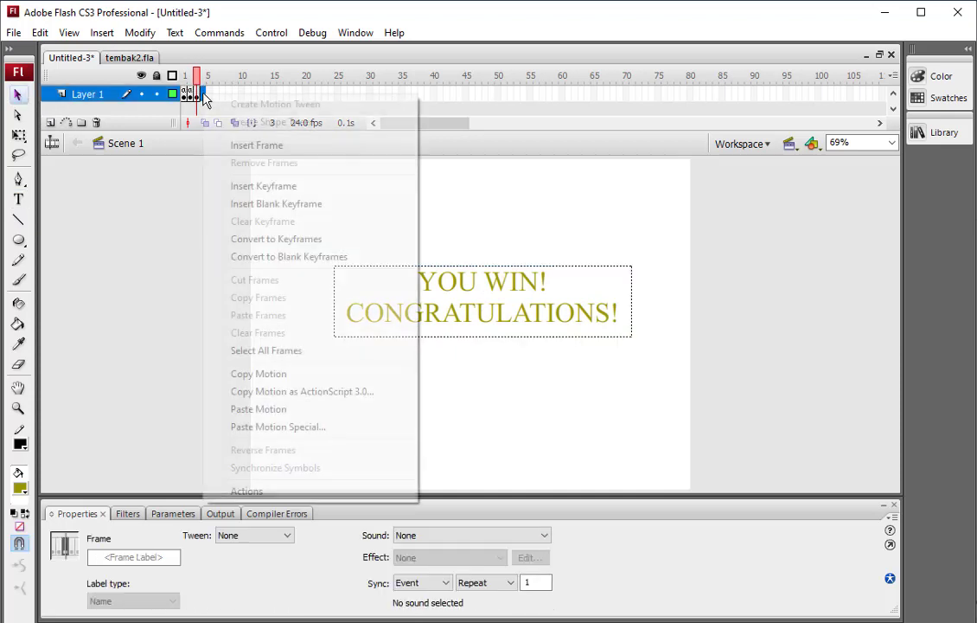
{"action": "left_click", "coordinate": [198, 94]}
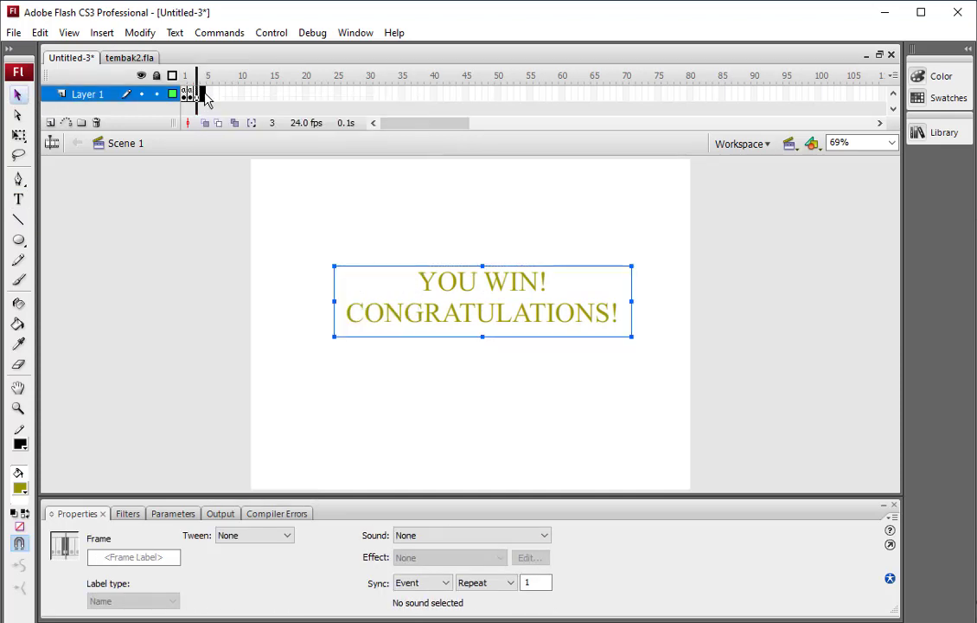
{"action": "right_click", "coordinate": [205, 94]}
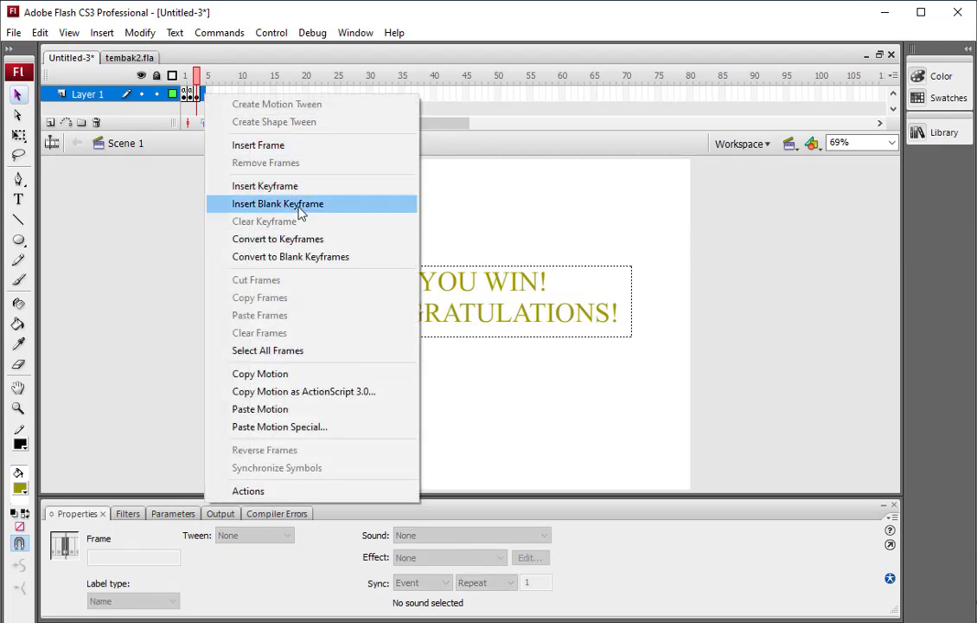
{"action": "left_click", "coordinate": [300, 204]}
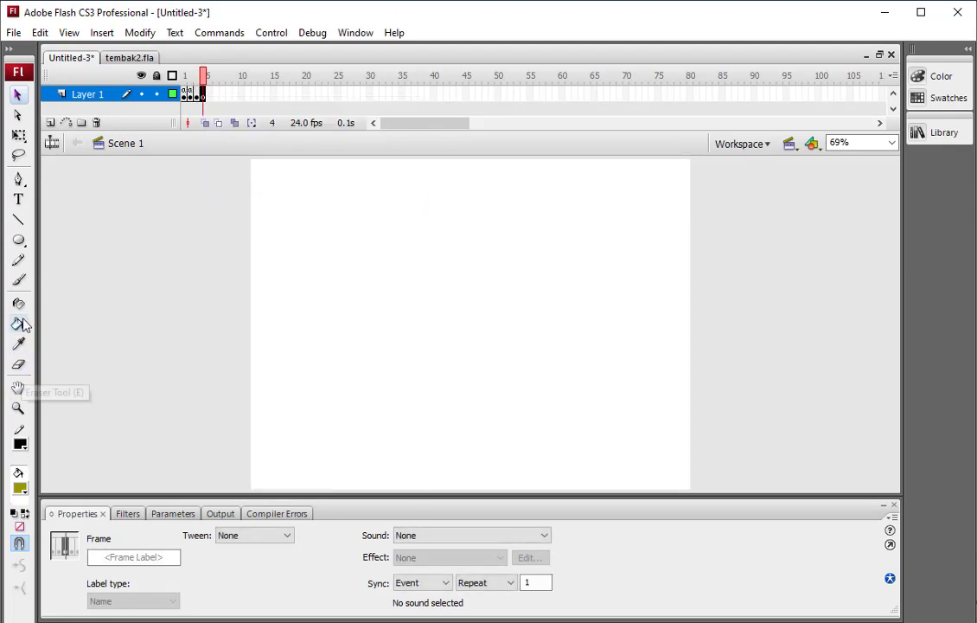
Step: Paint "YOU LOSE!!" in dark red with the Brush tool across two lines on frame 4
{"action": "left_click", "coordinate": [19, 280]}
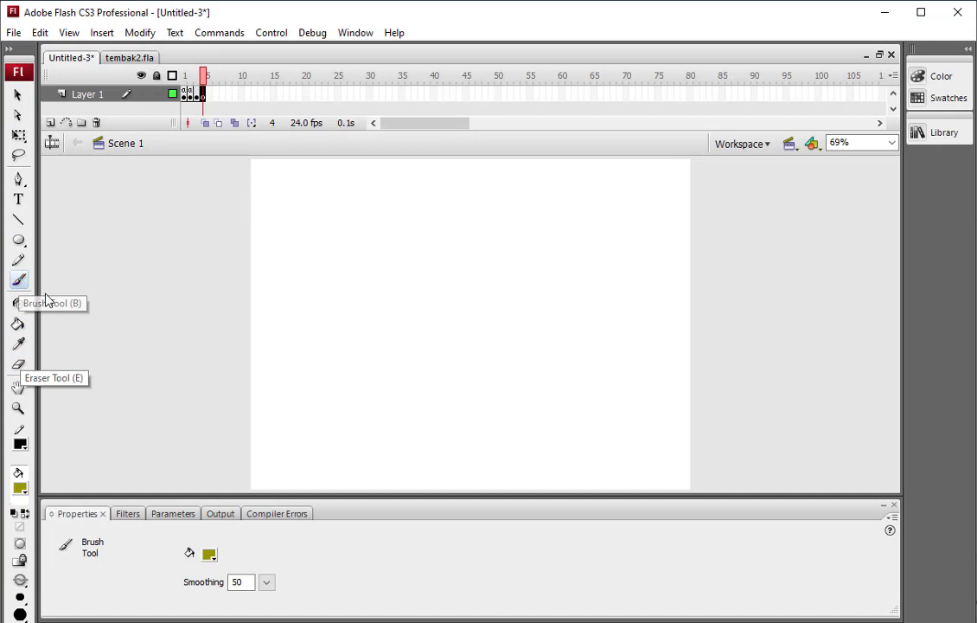
{"action": "left_click", "coordinate": [208, 553]}
{"action": "left_click", "coordinate": [244, 622]}
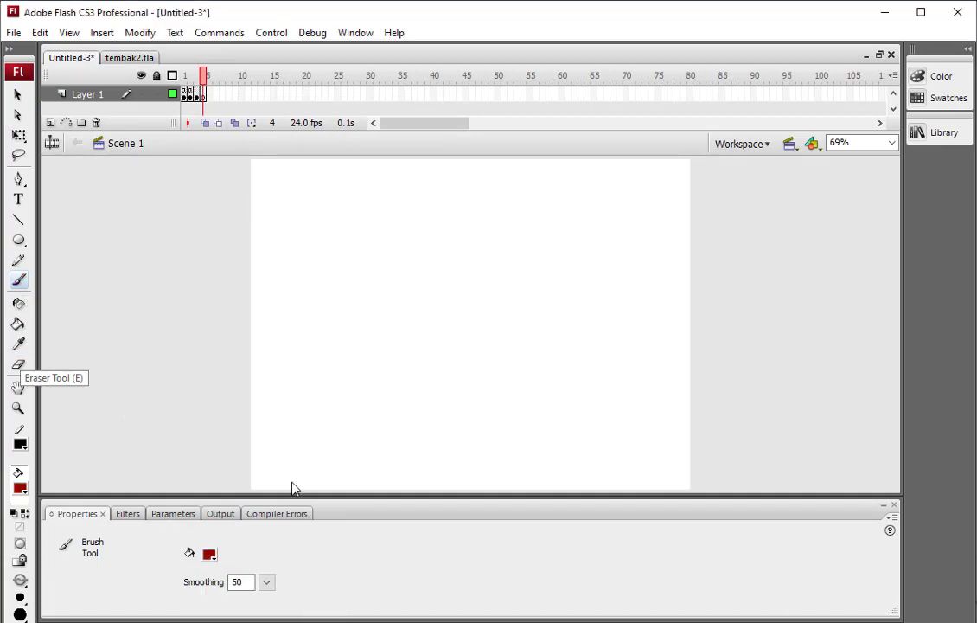
{"action": "mouse_move", "coordinate": [320, 192]}
{"action": "left_mouse_down"}
{"action": "mouse_move", "coordinate": [333, 247]}
{"action": "mouse_move", "coordinate": [393, 201]}
{"action": "left_mouse_up"}
{"action": "left_click_drag", "start_coordinate": [356, 245], "coordinate": [357, 290]}
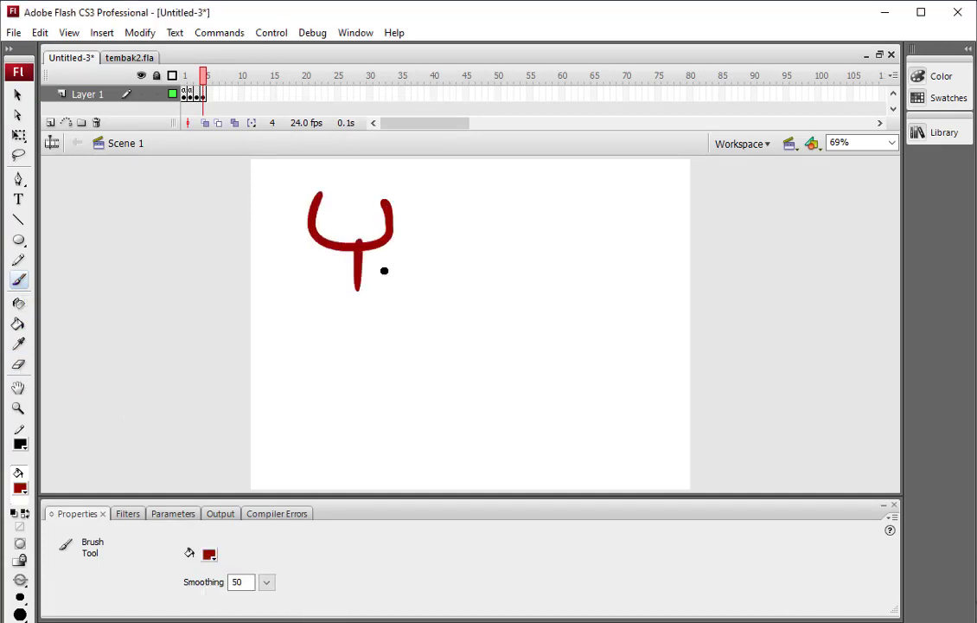
{"action": "mouse_move", "coordinate": [459, 212]}
{"action": "left_mouse_down"}
{"action": "mouse_move", "coordinate": [417, 254]}
{"action": "mouse_move", "coordinate": [494, 289]}
{"action": "mouse_move", "coordinate": [490, 219]}
{"action": "mouse_move", "coordinate": [445, 209]}
{"action": "left_mouse_up"}
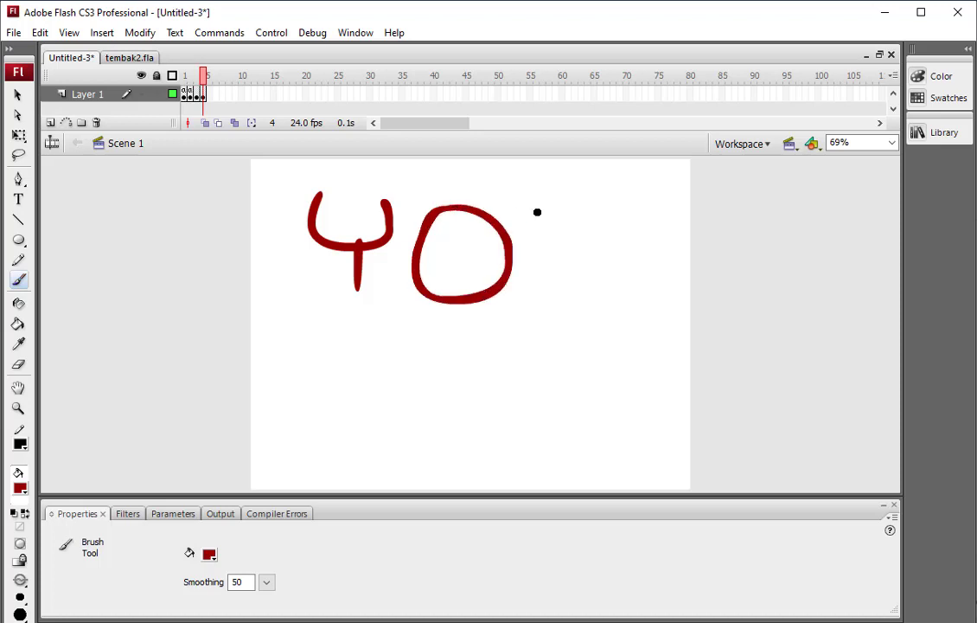
{"action": "mouse_move", "coordinate": [537, 209]}
{"action": "left_mouse_down"}
{"action": "mouse_move", "coordinate": [551, 259]}
{"action": "mouse_move", "coordinate": [603, 267]}
{"action": "mouse_move", "coordinate": [624, 196]}
{"action": "left_mouse_up"}
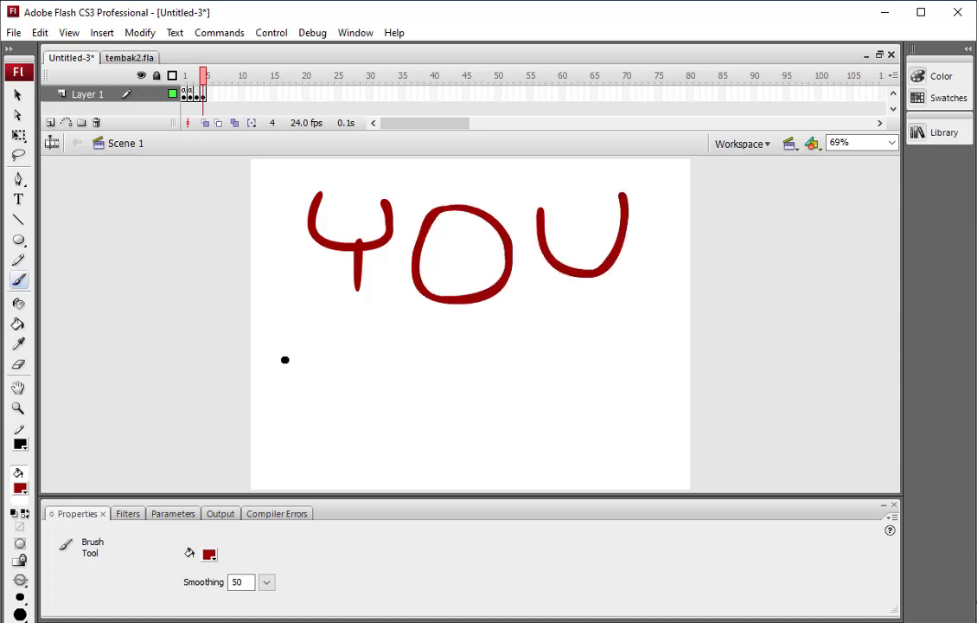
{"action": "mouse_move", "coordinate": [285, 360]}
{"action": "left_mouse_down"}
{"action": "mouse_move", "coordinate": [287, 448]}
{"action": "mouse_move", "coordinate": [344, 441]}
{"action": "left_mouse_up"}
{"action": "mouse_move", "coordinate": [402, 365]}
{"action": "left_mouse_down"}
{"action": "mouse_move", "coordinate": [368, 388]}
{"action": "mouse_move", "coordinate": [410, 381]}
{"action": "mouse_move", "coordinate": [414, 367]}
{"action": "left_mouse_up"}
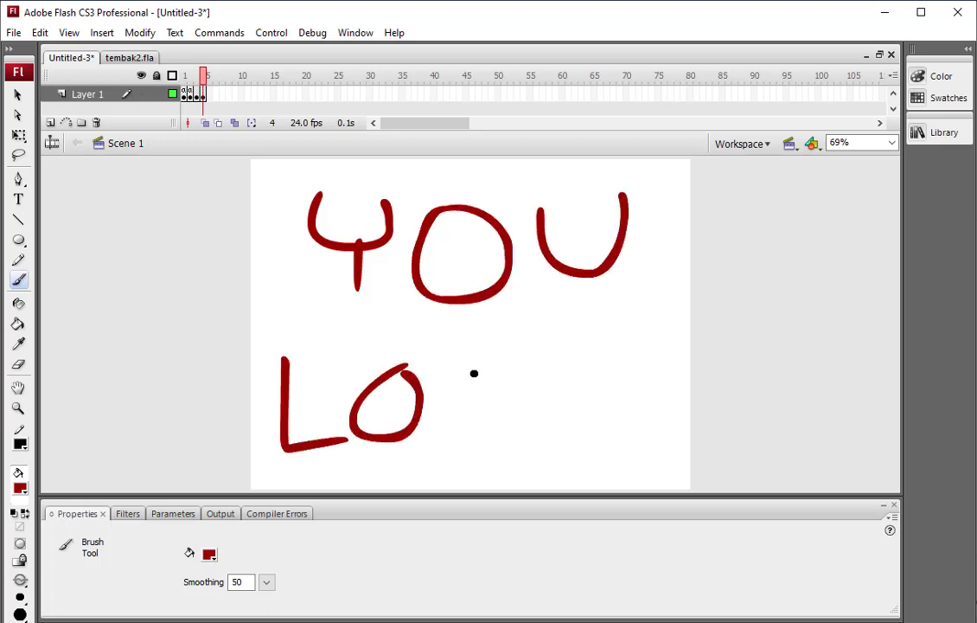
{"action": "mouse_move", "coordinate": [474, 373]}
{"action": "left_mouse_down"}
{"action": "mouse_move", "coordinate": [484, 427]}
{"action": "mouse_move", "coordinate": [449, 451]}
{"action": "left_mouse_up"}
{"action": "mouse_move", "coordinate": [503, 368]}
{"action": "left_mouse_down"}
{"action": "mouse_move", "coordinate": [517, 443]}
{"action": "mouse_move", "coordinate": [548, 431]}
{"action": "mouse_move", "coordinate": [537, 403]}
{"action": "mouse_move", "coordinate": [558, 369]}
{"action": "left_mouse_up"}
{"action": "left_click_drag", "start_coordinate": [613, 331], "coordinate": [613, 415]}
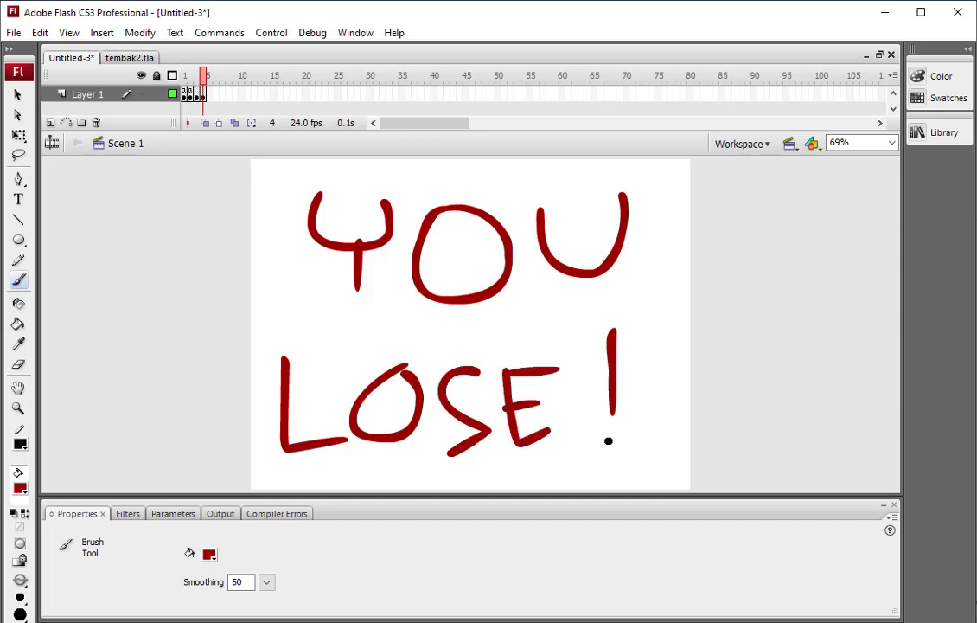
{"action": "left_click_drag", "start_coordinate": [641, 336], "coordinate": [661, 443]}
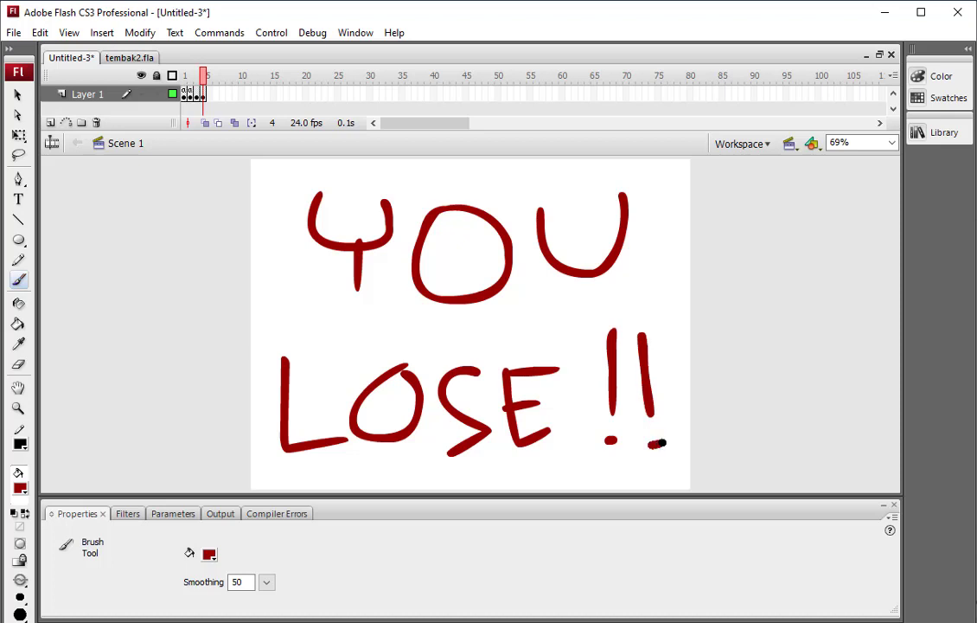
Step: Review the content of frames 1 to 4 of Layer 1
{"action": "left_click", "coordinate": [184, 94]}
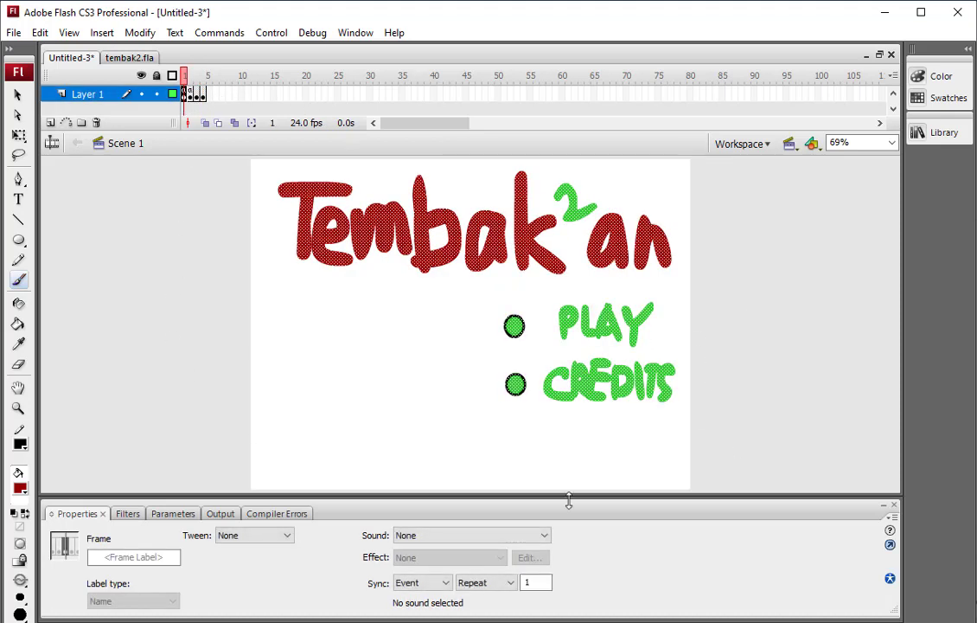
{"action": "left_click", "coordinate": [191, 94]}
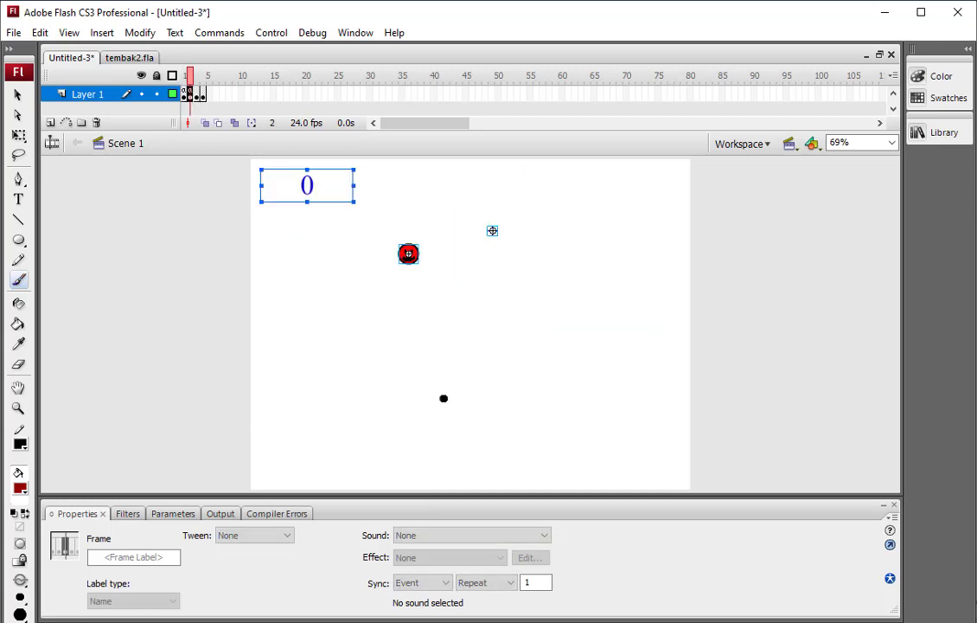
{"action": "left_click", "coordinate": [198, 95]}
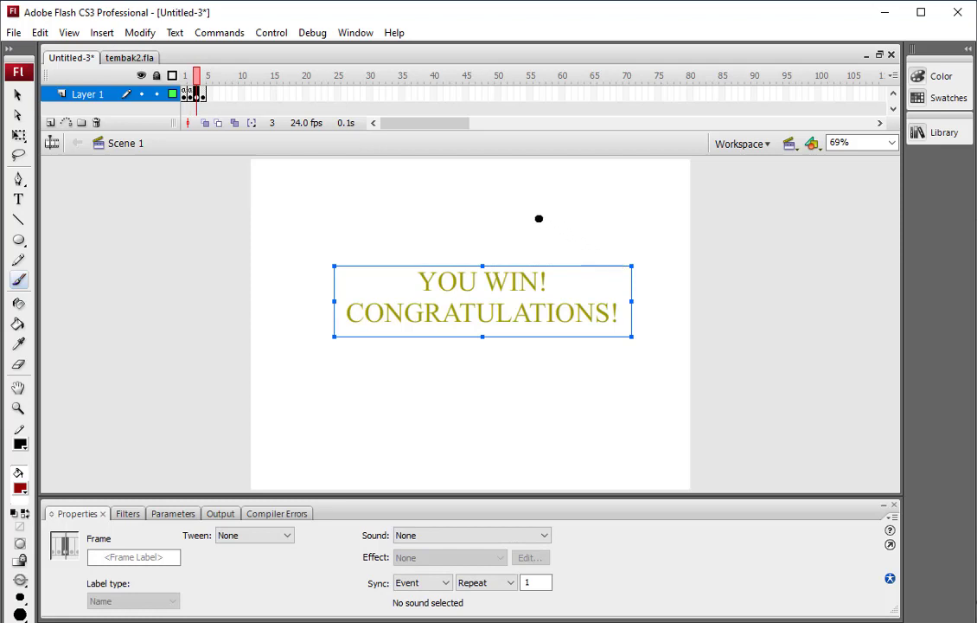
{"action": "left_click", "coordinate": [202, 94]}
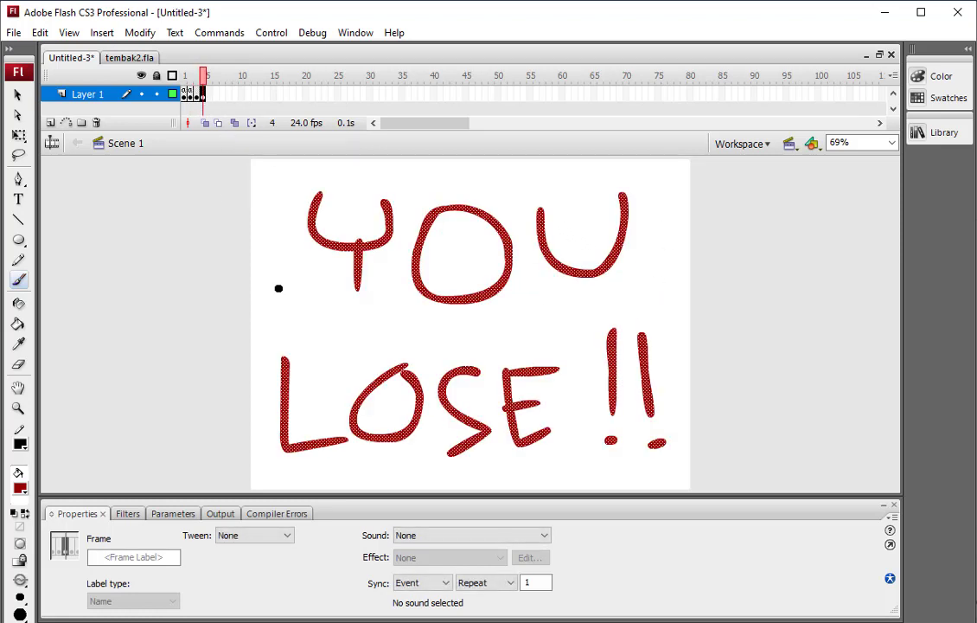
{"action": "left_click", "coordinate": [184, 94]}
Step: Insert a blank keyframe at frame 5 of Layer 1
{"action": "left_click", "coordinate": [202, 94]}
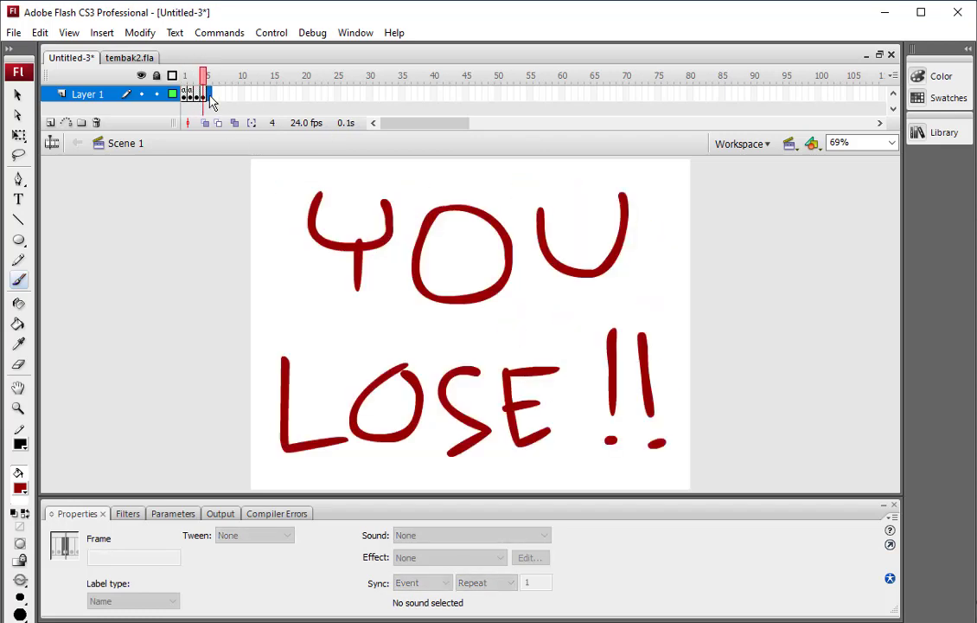
{"action": "right_click", "coordinate": [204, 95]}
{"action": "left_click", "coordinate": [358, 215]}
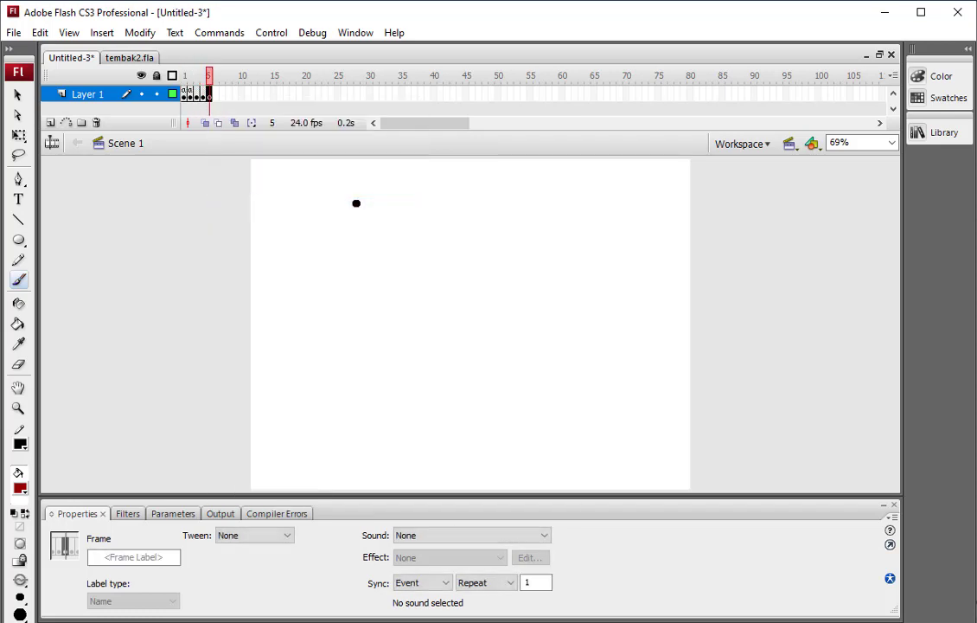
Step: Add dark red dynamic text reading "CREDITS:" near the stage's upper edge on frame 5, in a one-line box about 255 x 59 pixels
{"action": "left_click", "coordinate": [17, 200]}
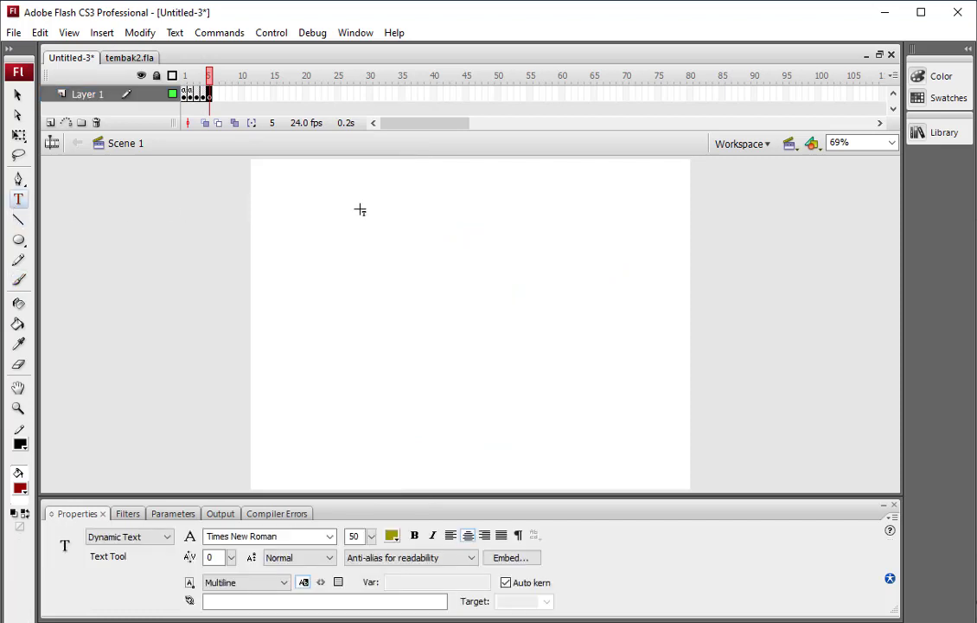
{"action": "left_click", "coordinate": [446, 203]}
{"action": "type", "text": "CRE"}
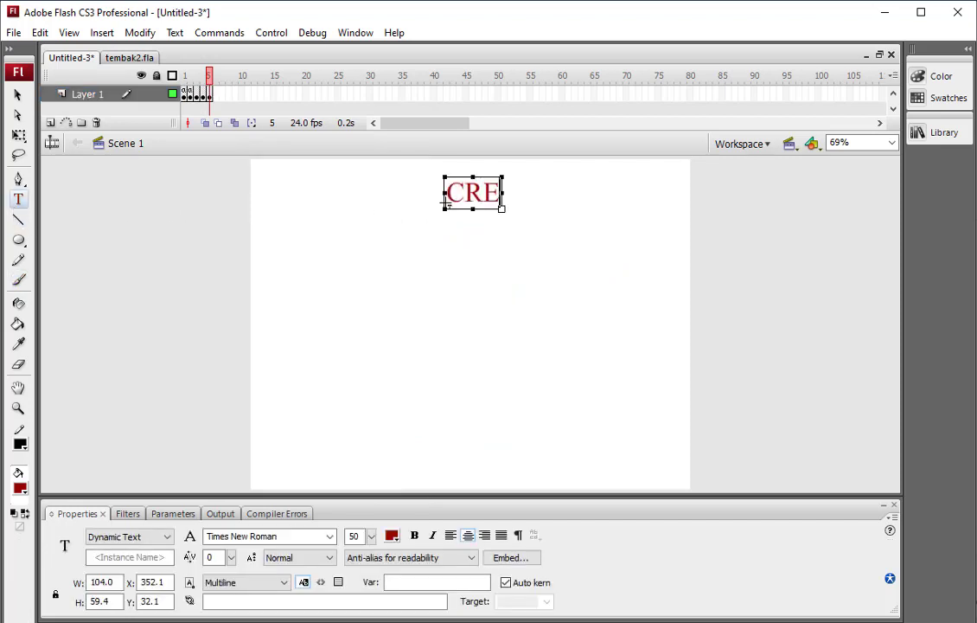
{"action": "type", "text": "DITS:"}
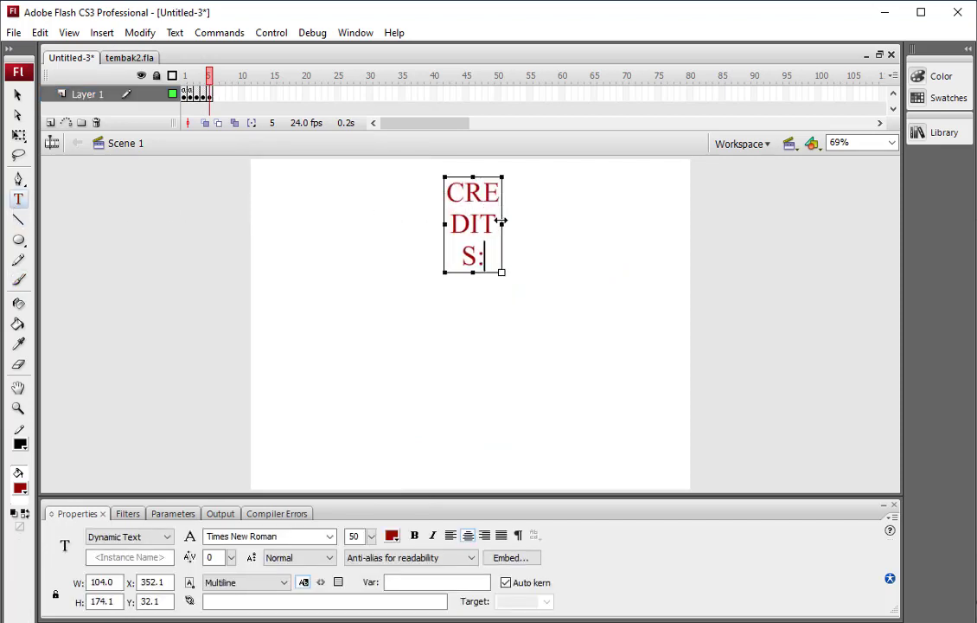
{"action": "left_click_drag", "start_coordinate": [502, 222], "coordinate": [585, 221]}
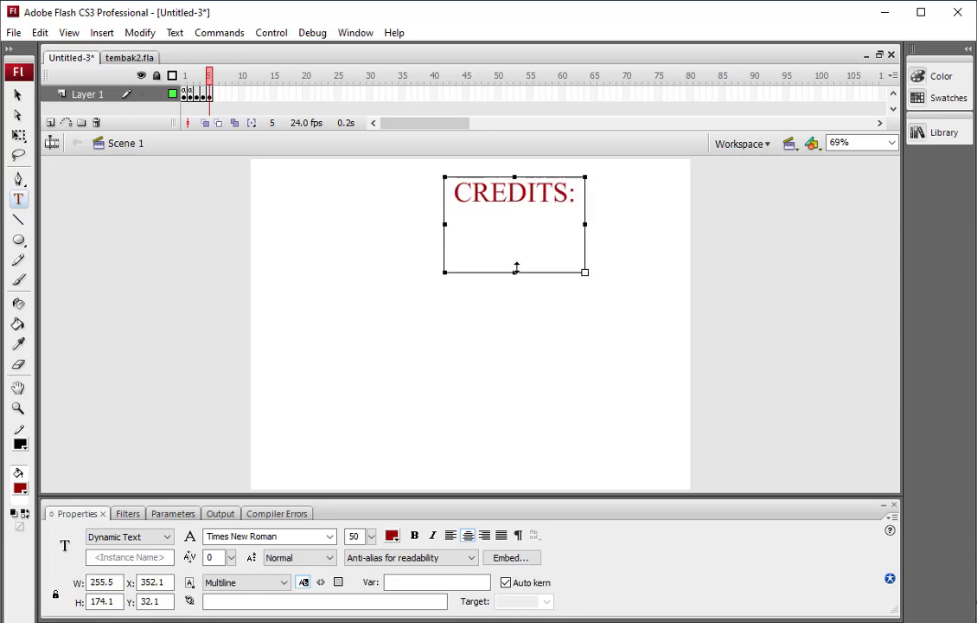
{"action": "left_click_drag", "start_coordinate": [516, 269], "coordinate": [515, 207]}
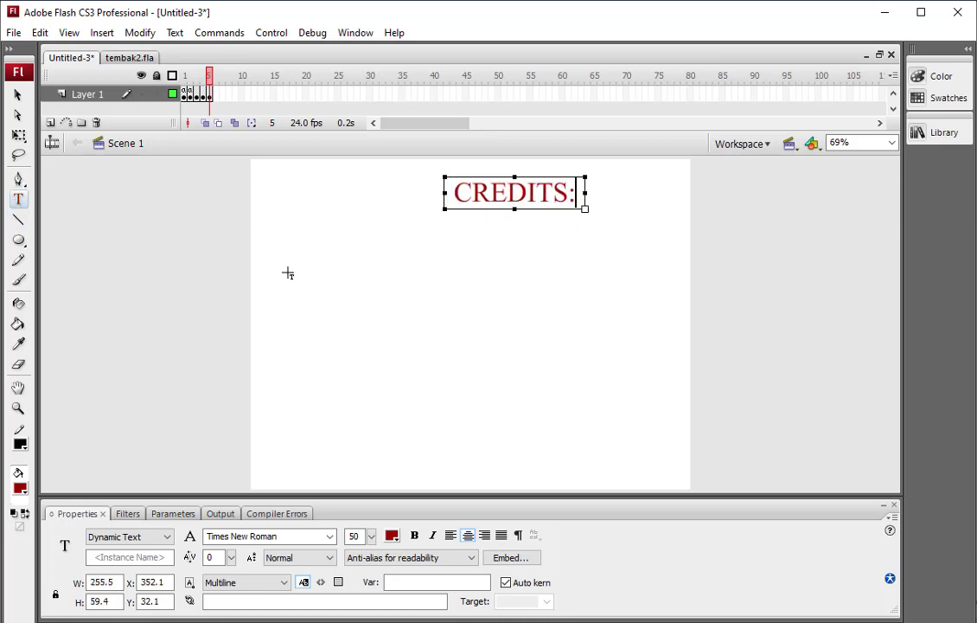
{"action": "key", "text": "Escape"}
{"action": "key", "text": "i"}
{"action": "key", "text": "s"}
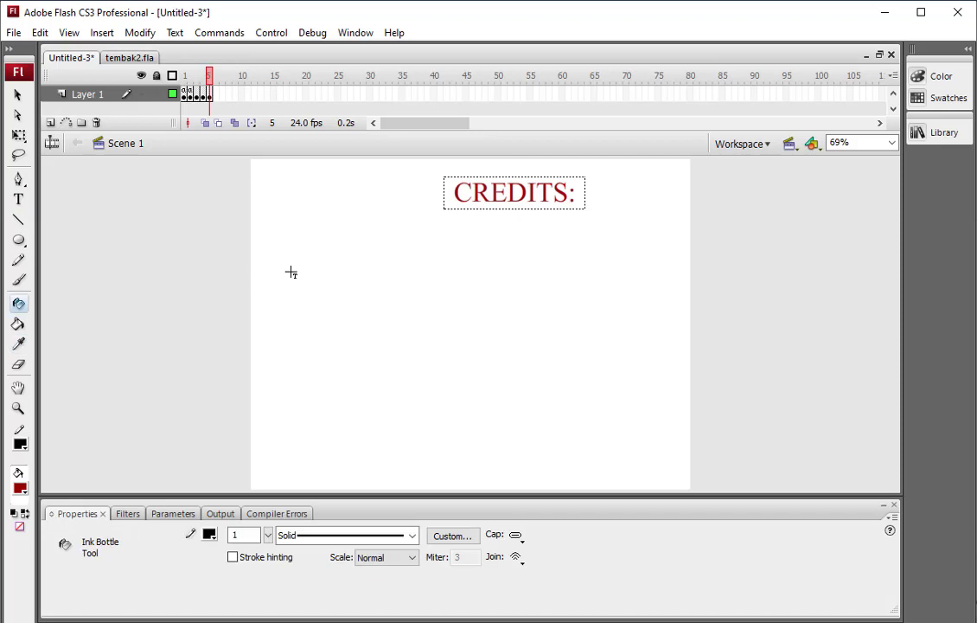
Step: Add a text box about 594 pixels wide below the heading reading "This game is brought to you by:", the author's full name and an exclamation mark
{"action": "left_click", "coordinate": [18, 199]}
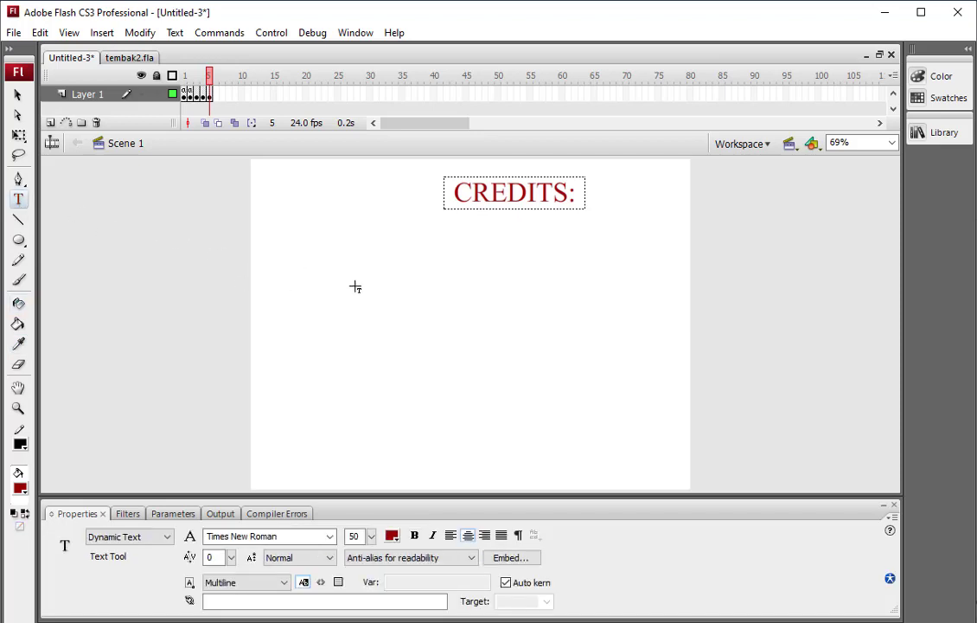
{"action": "left_click_drag", "start_coordinate": [309, 290], "coordinate": [634, 280]}
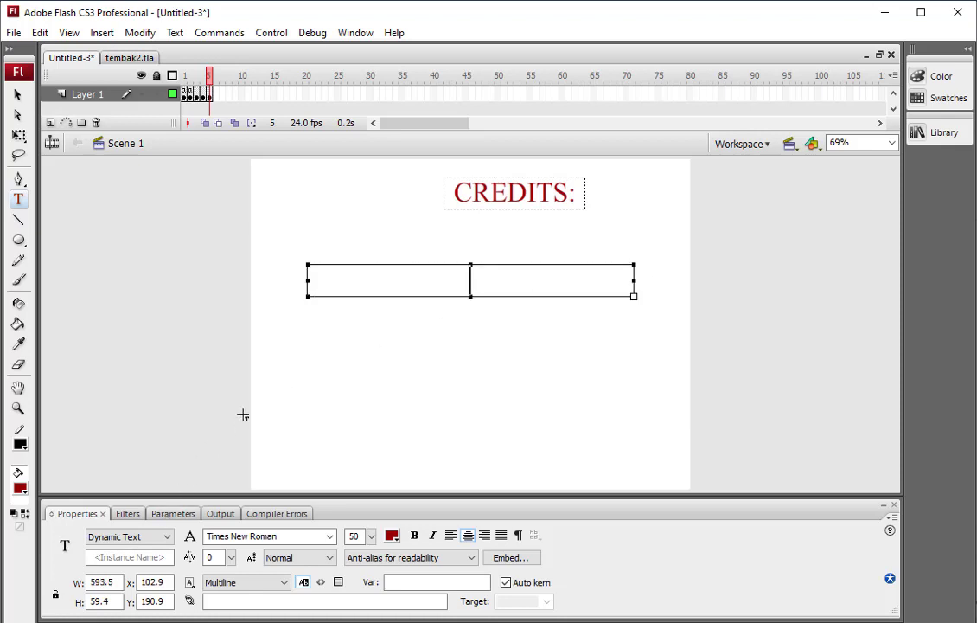
{"action": "type", "text": "This game is"}
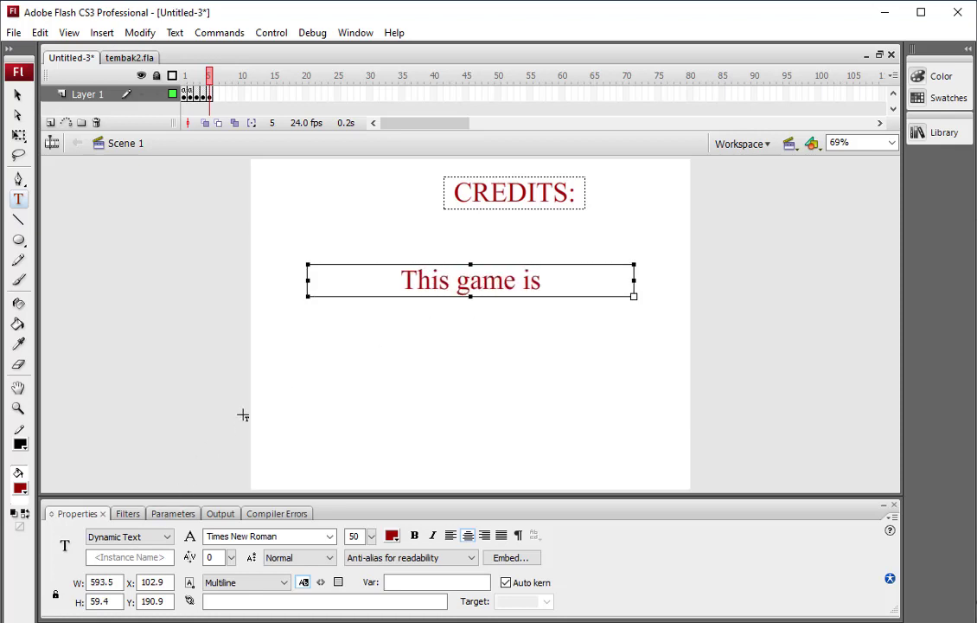
{"action": "type", "text": " brought to you"}
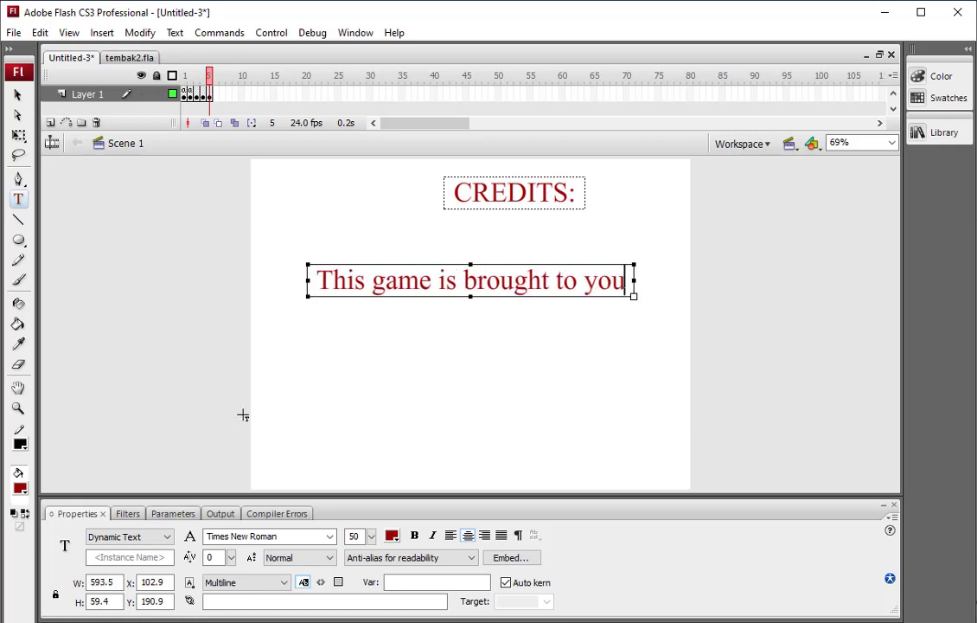
{"action": "key", "text": "Return"}
{"action": "type", "text": "by: "}
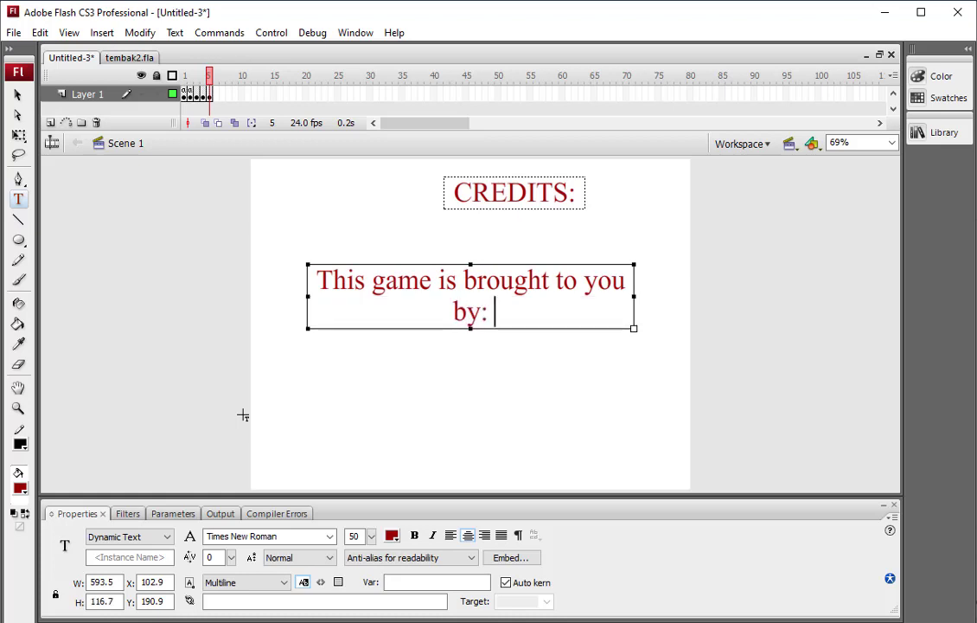
{"action": "type", "text": "Leslie Ooi"}
{"action": "key", "text": "BackSpace"}
{"action": "key", "text": "BackSpace"}
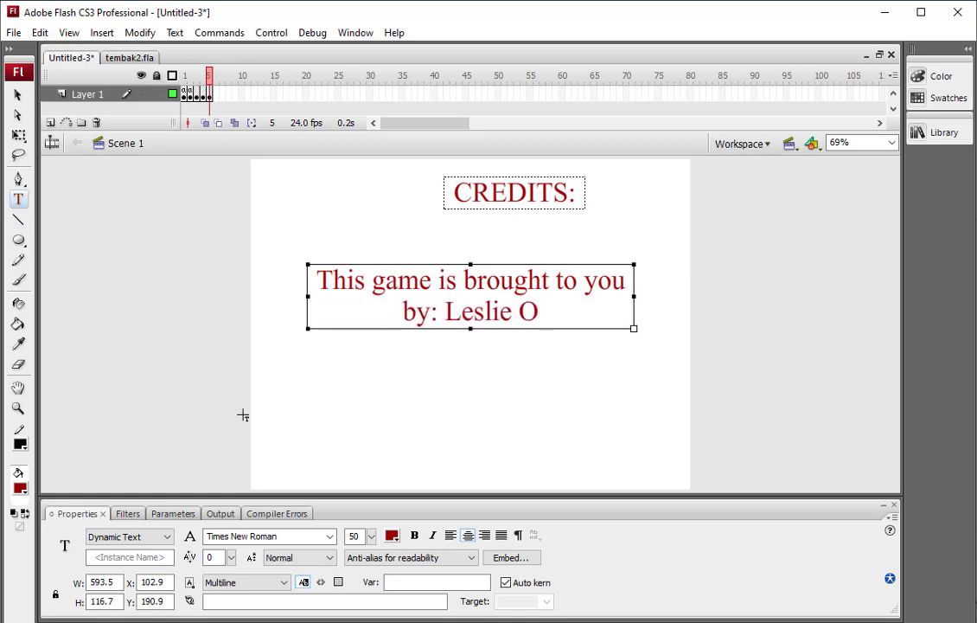
{"action": "type", "text": "lievier!"}
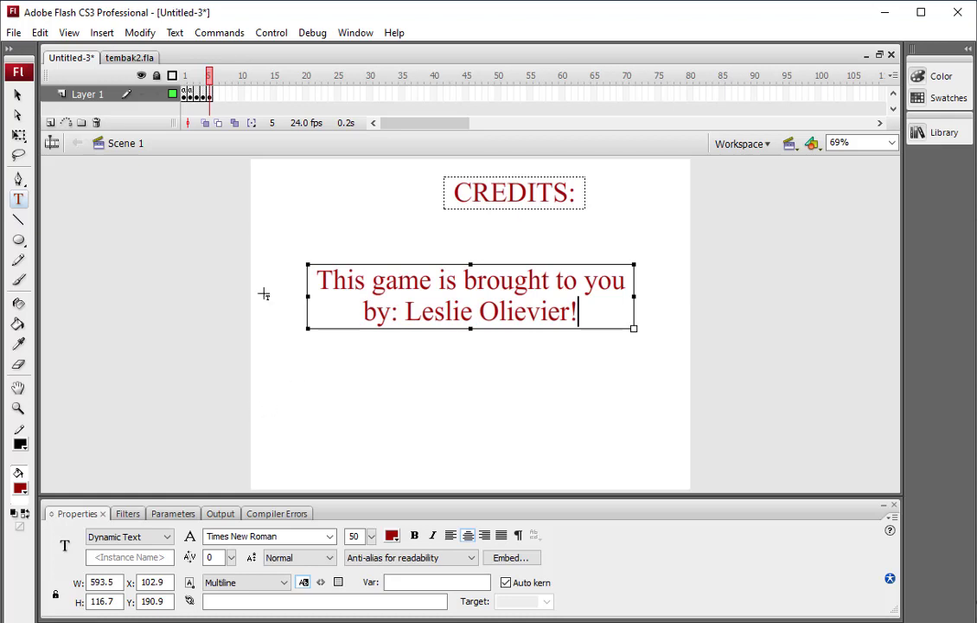
Step: Move the "CREDITS:" heading and the author text close together around the middle of the stage, and return to frame 1
{"action": "left_click", "coordinate": [18, 93]}
{"action": "left_click", "coordinate": [301, 197]}
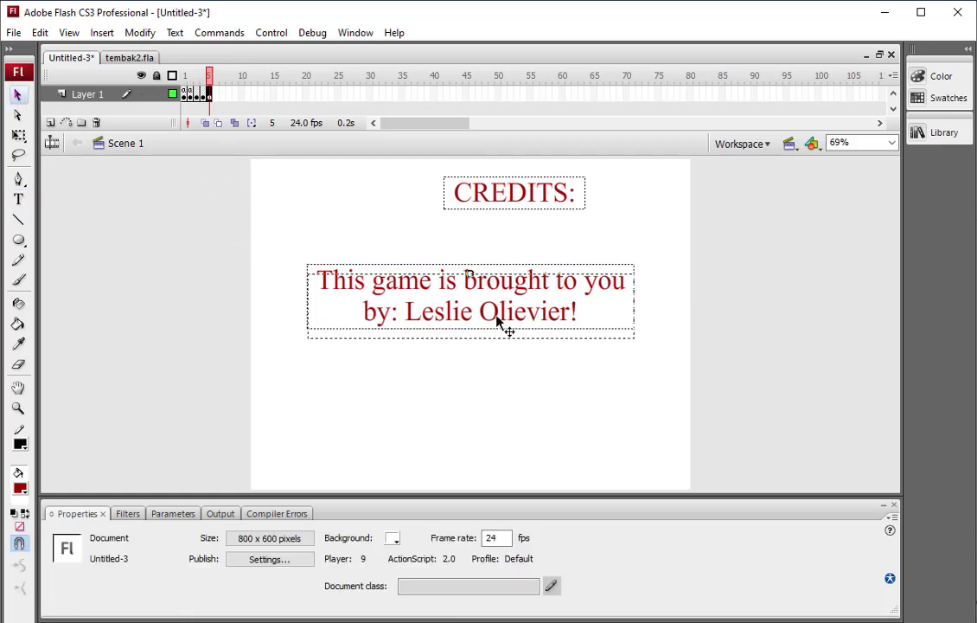
{"action": "left_click_drag", "start_coordinate": [500, 321], "coordinate": [511, 391]}
{"action": "left_click_drag", "start_coordinate": [527, 197], "coordinate": [500, 297]}
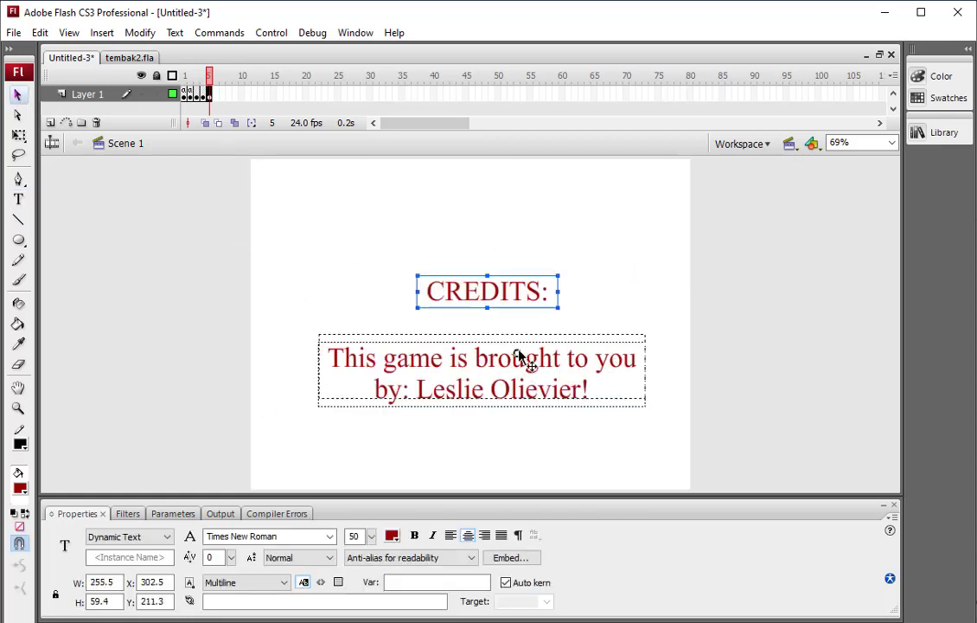
{"action": "left_click_drag", "start_coordinate": [517, 357], "coordinate": [517, 340]}
{"action": "left_click_drag", "start_coordinate": [558, 288], "coordinate": [550, 288]}
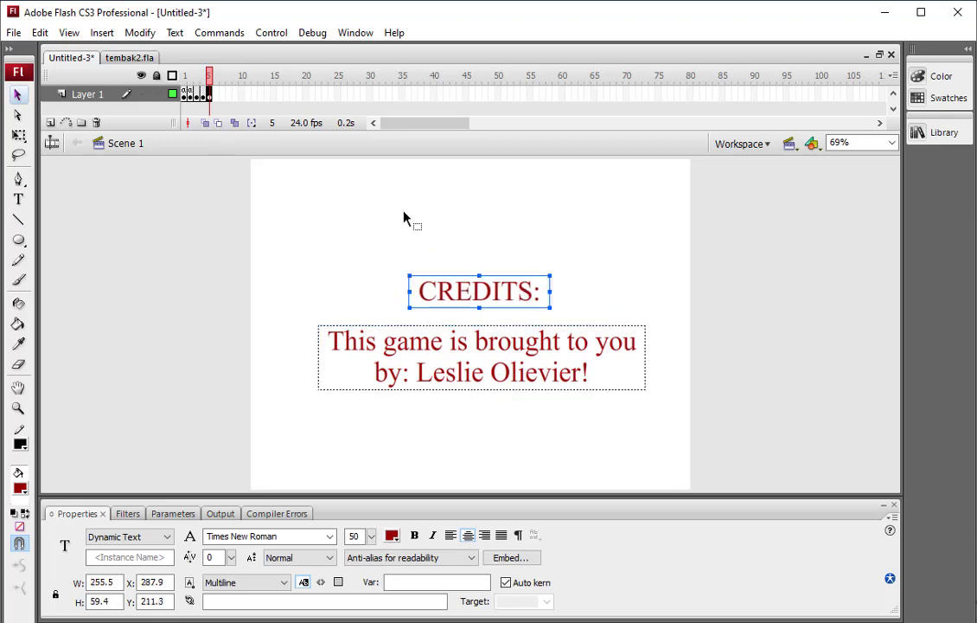
{"action": "left_click", "coordinate": [186, 94]}
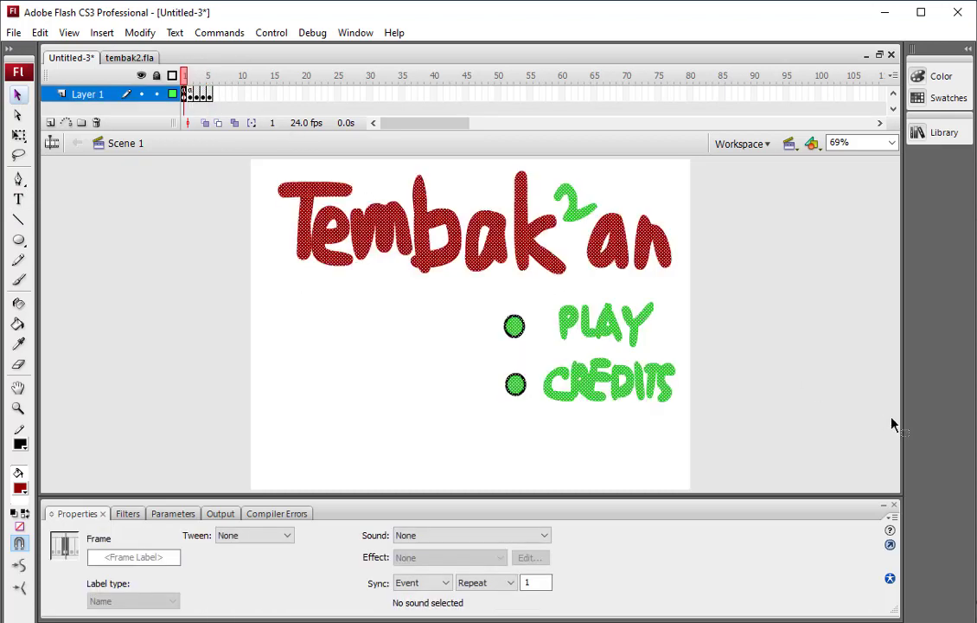
Step: Review the title, game, win, lose and credits screens on frames 1 to 5 of Layer 1
{"action": "left_click", "coordinate": [191, 94]}
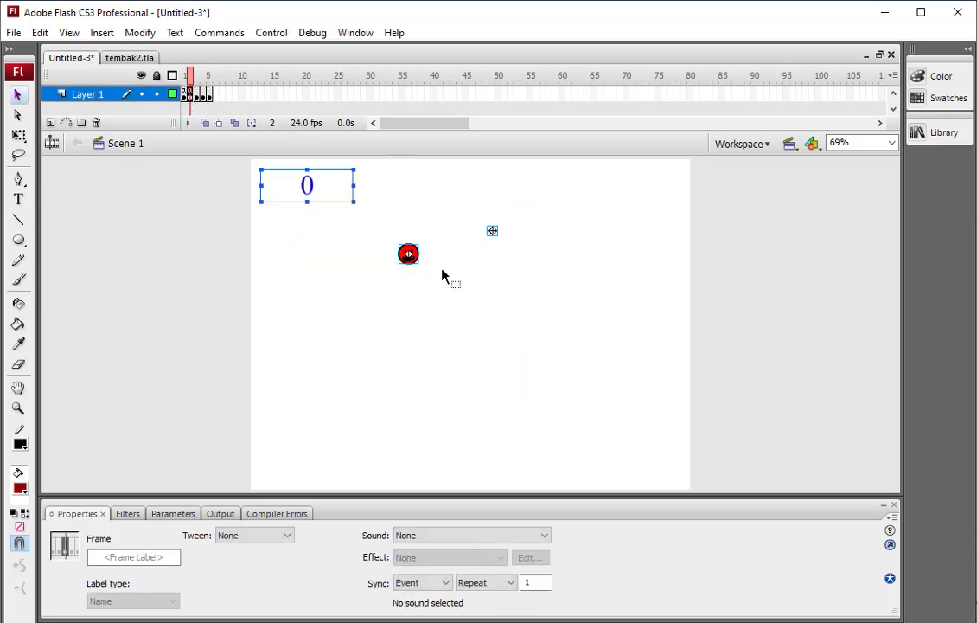
{"action": "left_click", "coordinate": [196, 94]}
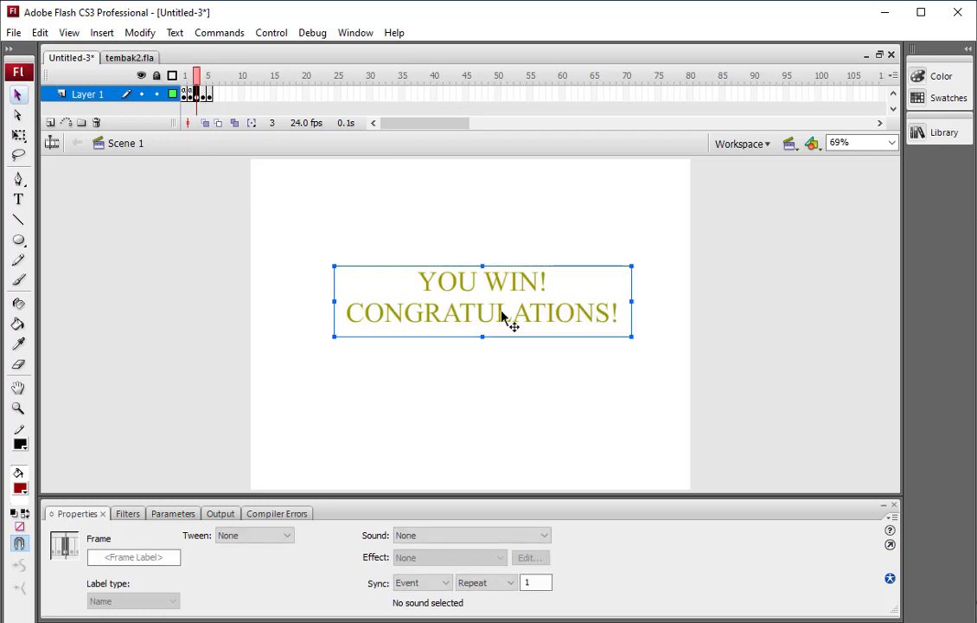
{"action": "left_click", "coordinate": [202, 94]}
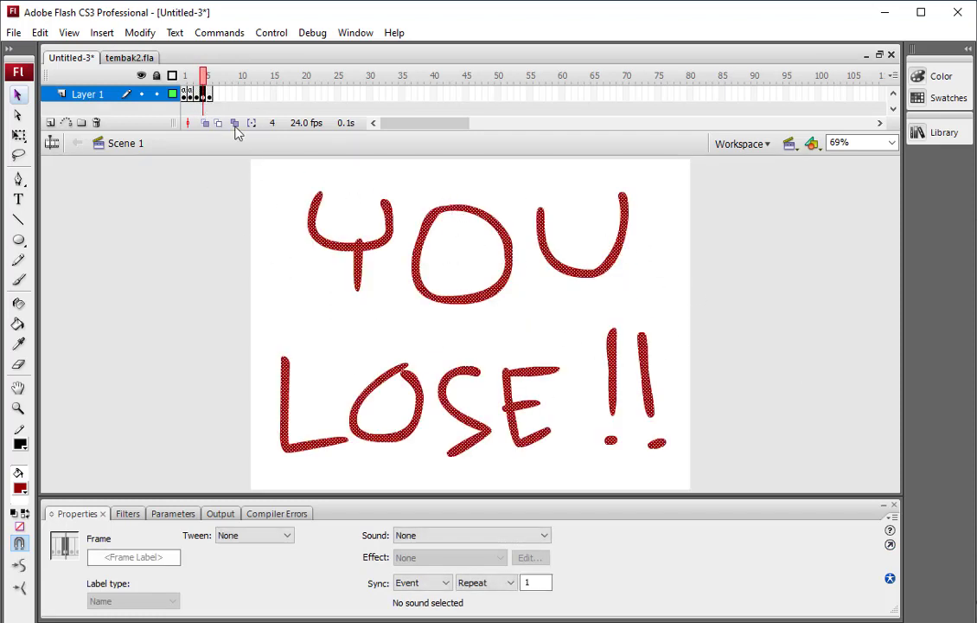
{"action": "left_click", "coordinate": [210, 96]}
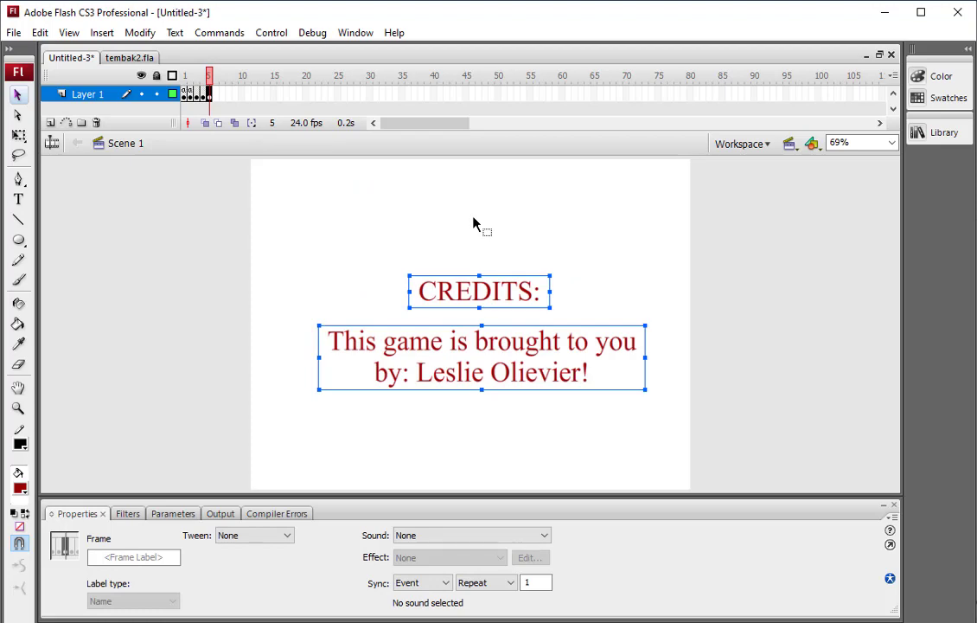
{"action": "left_click", "coordinate": [191, 96]}
{"action": "left_click", "coordinate": [184, 97]}
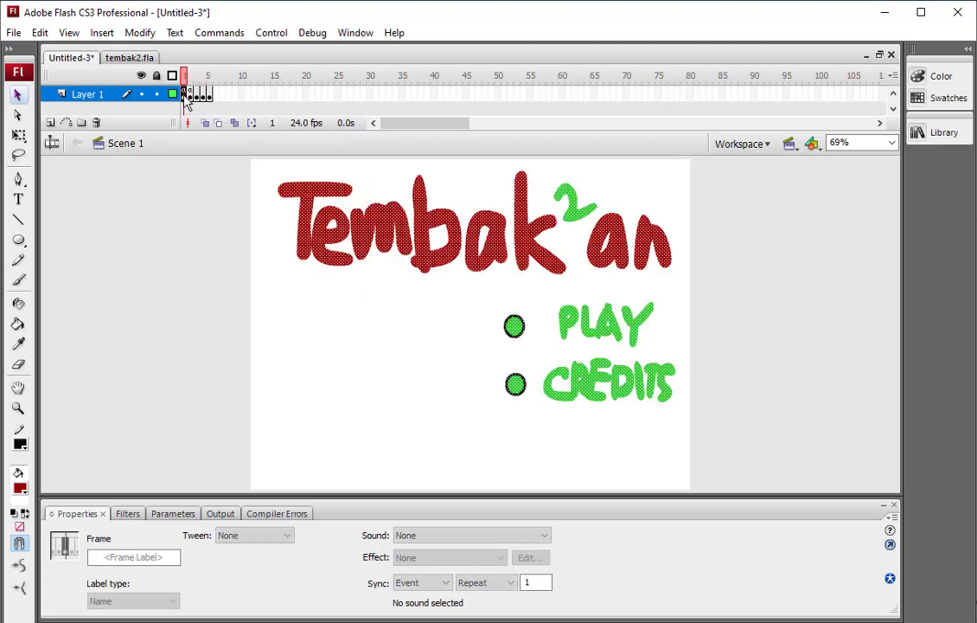
{"action": "left_click", "coordinate": [189, 95]}
{"action": "left_click", "coordinate": [185, 96]}
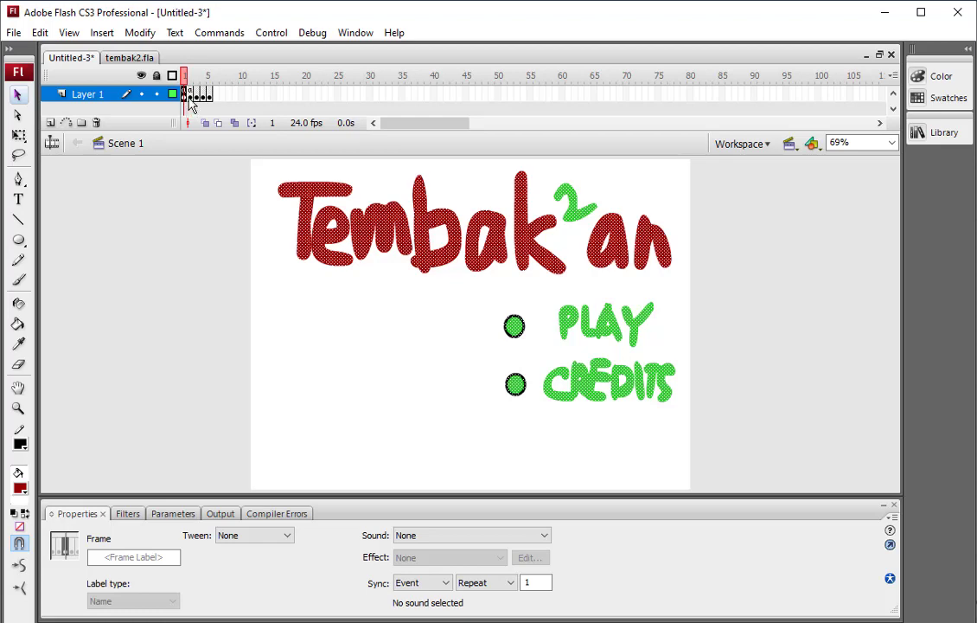
{"action": "left_click", "coordinate": [190, 96]}
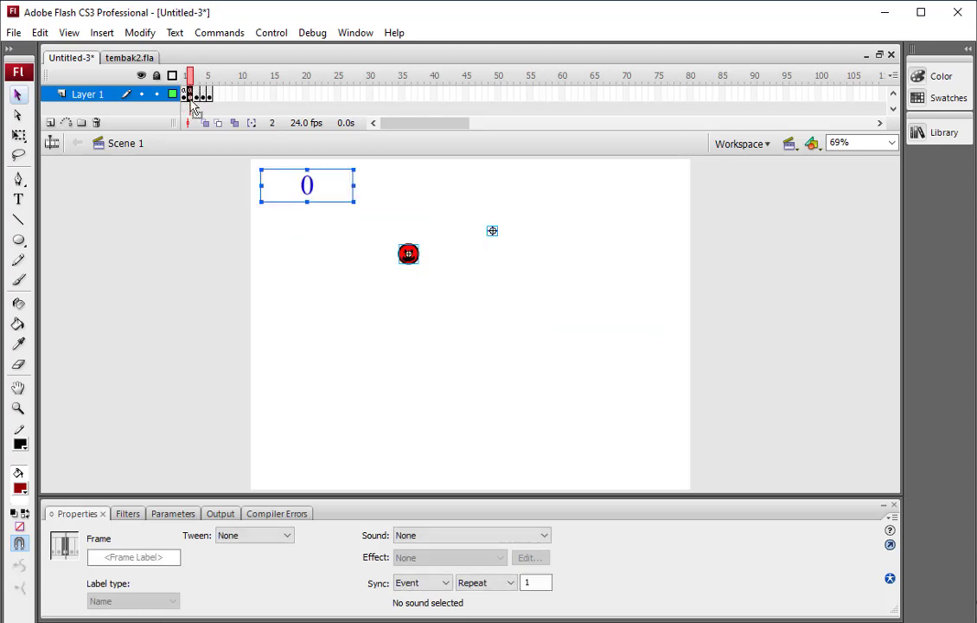
{"action": "left_click", "coordinate": [186, 96]}
{"action": "left_click", "coordinate": [191, 96]}
{"action": "left_click", "coordinate": [187, 96]}
{"action": "left_click", "coordinate": [191, 96]}
{"action": "left_click", "coordinate": [196, 96]}
{"action": "left_click", "coordinate": [202, 96]}
{"action": "left_click", "coordinate": [208, 96]}
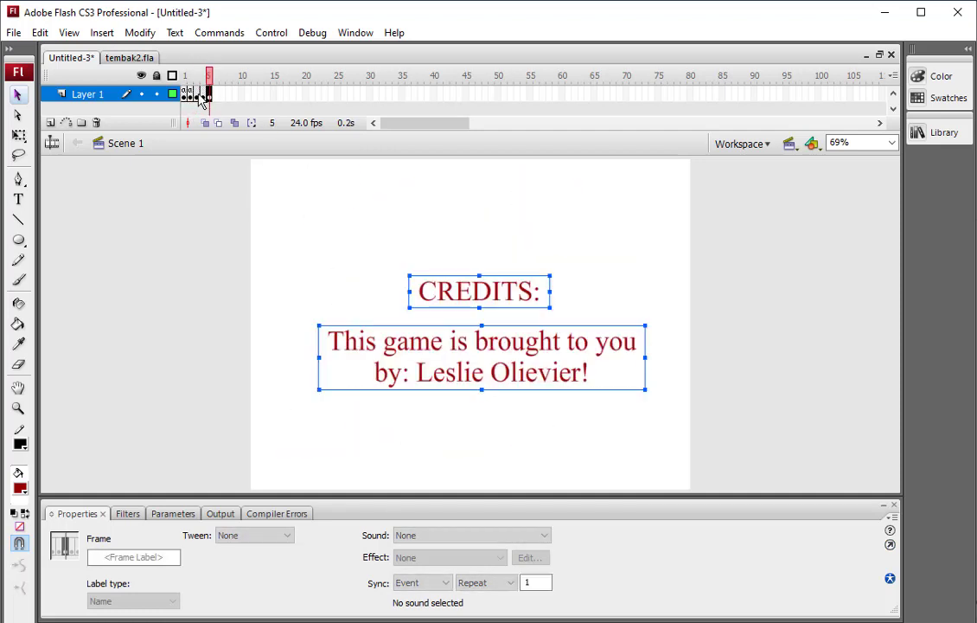
Step: Add the script "stop();" to frame 3, the win screen
{"action": "left_click", "coordinate": [196, 96]}
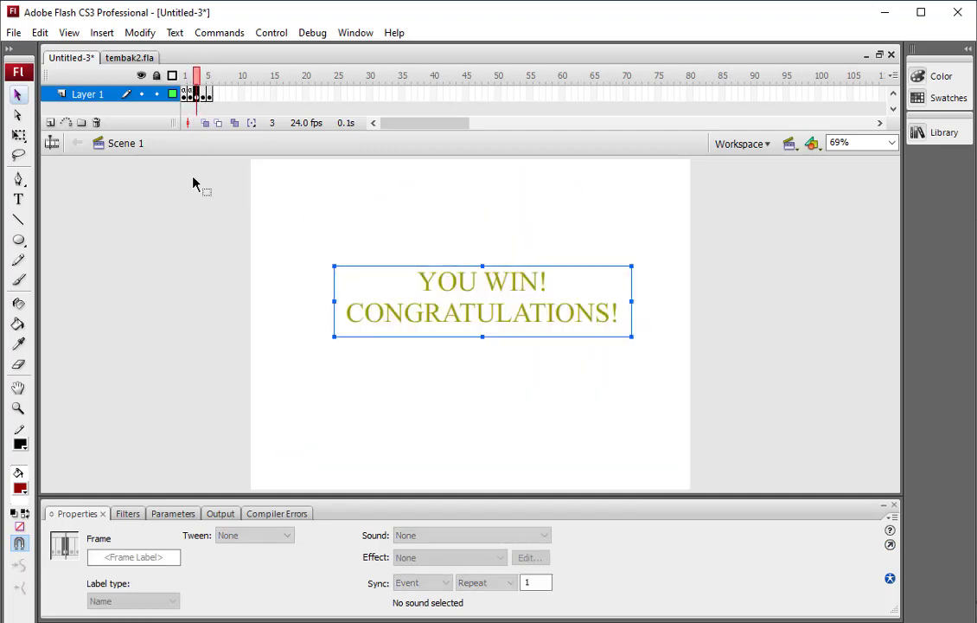
{"action": "right_click", "coordinate": [202, 97]}
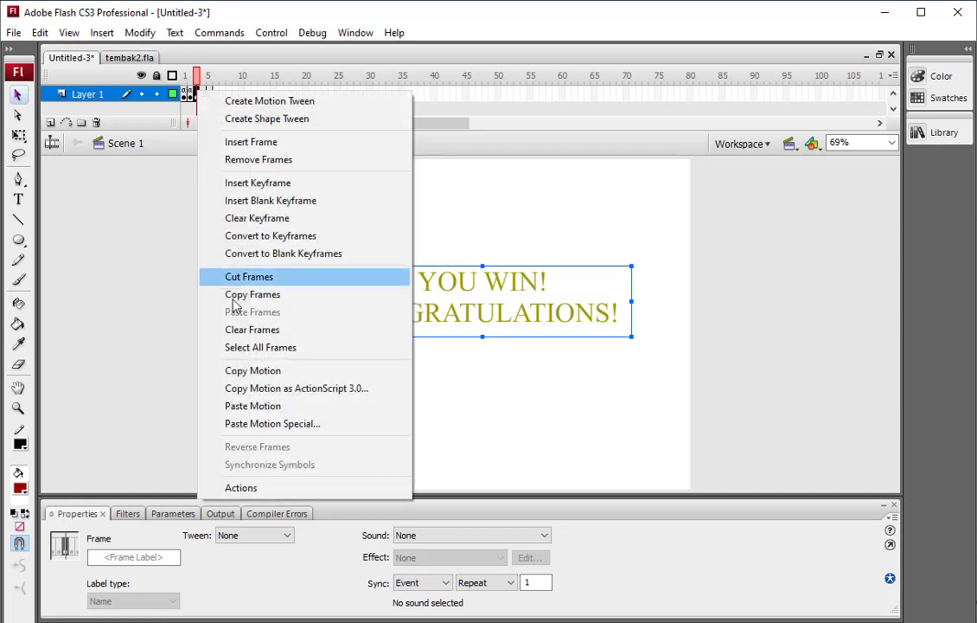
{"action": "left_click", "coordinate": [246, 484]}
{"action": "type", "text": "stop"}
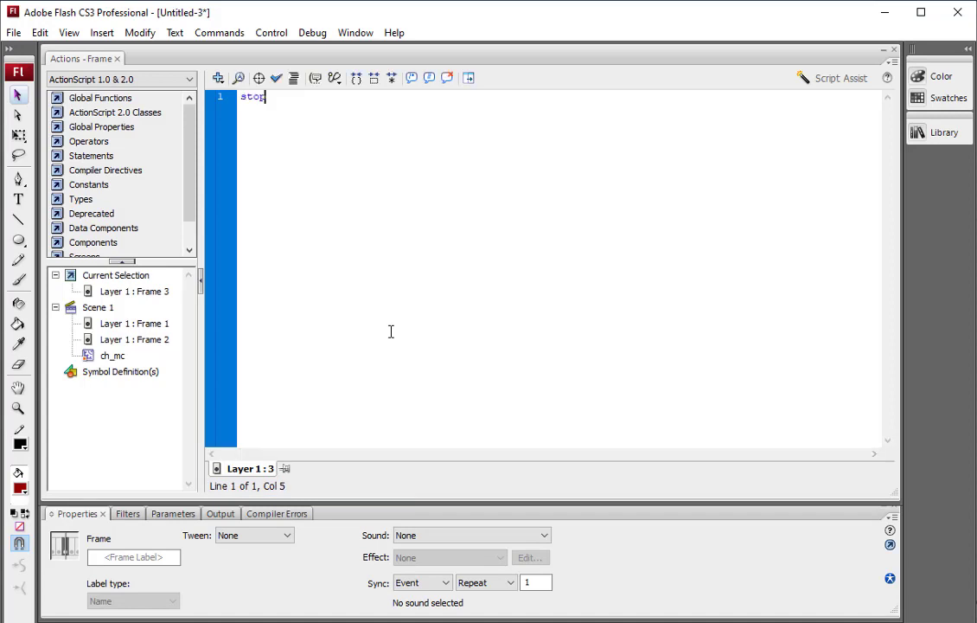
{"action": "type", "text": "();"}
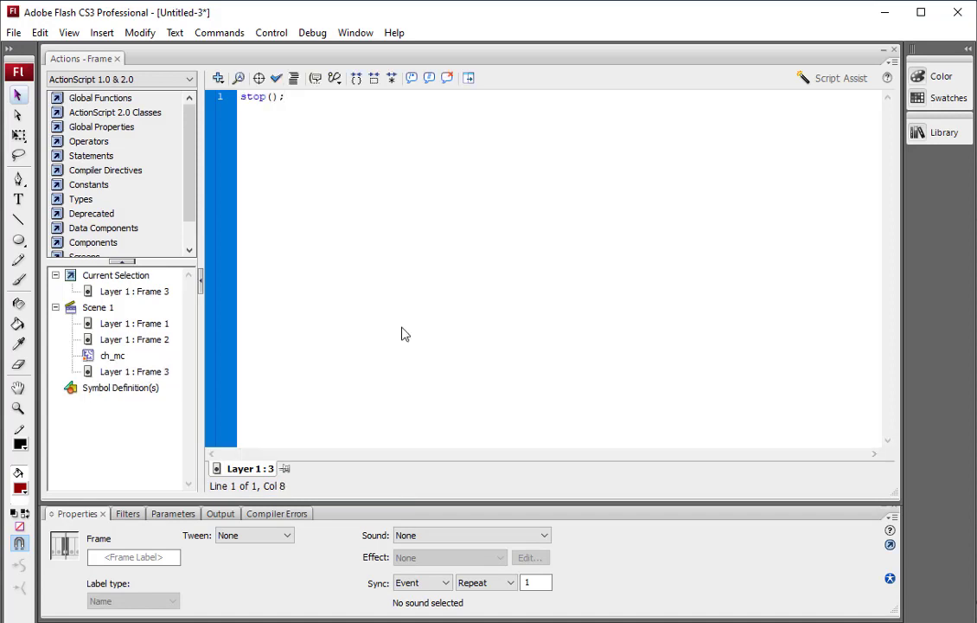
{"action": "key", "text": "F9"}
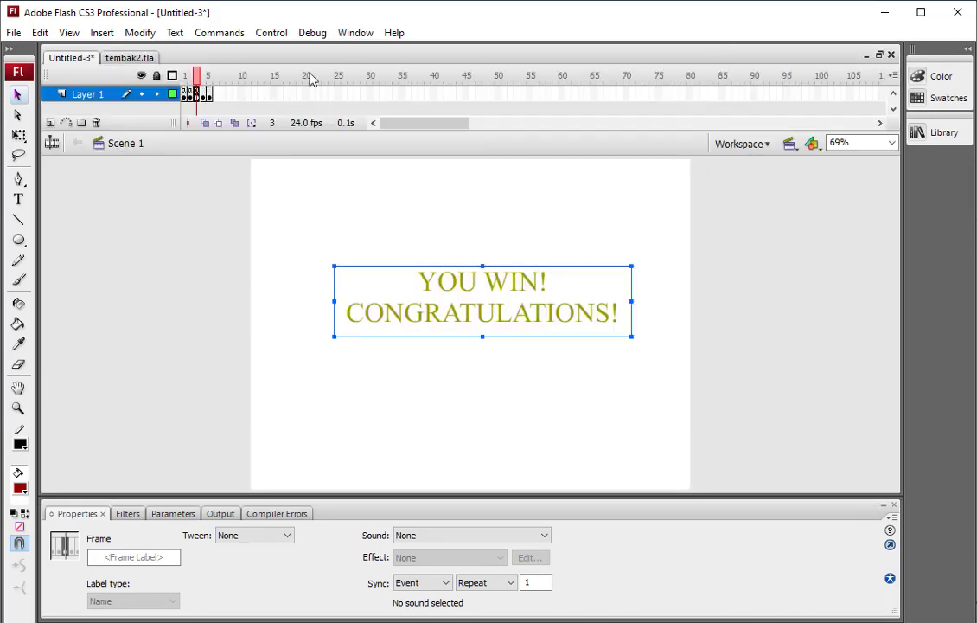
Step: Add the script "stop();" to frame 4, the lose screen
{"action": "left_click", "coordinate": [203, 94]}
{"action": "right_click", "coordinate": [204, 93]}
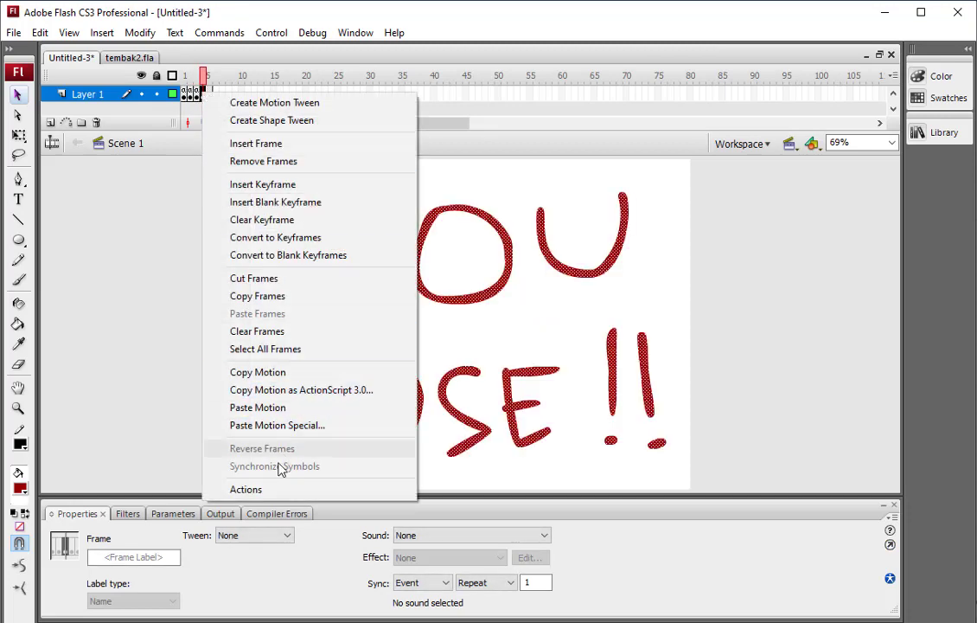
{"action": "left_click", "coordinate": [271, 489]}
{"action": "type", "text": "stop();"}
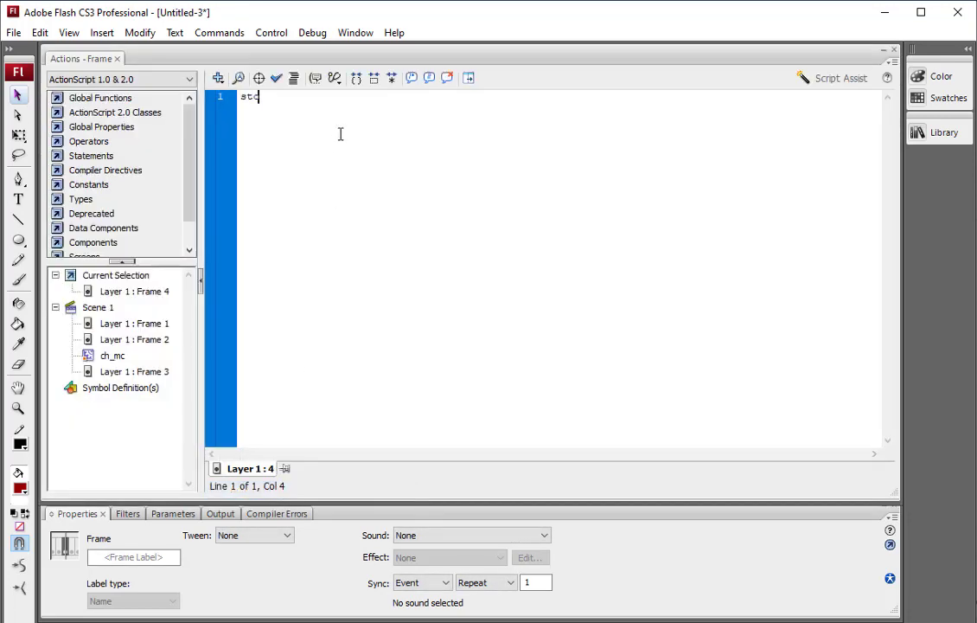
{"action": "left_click", "coordinate": [893, 50]}
Step: Add the script "stop();" to frame 5, the credits screen, and close the script editor
{"action": "left_click", "coordinate": [212, 97]}
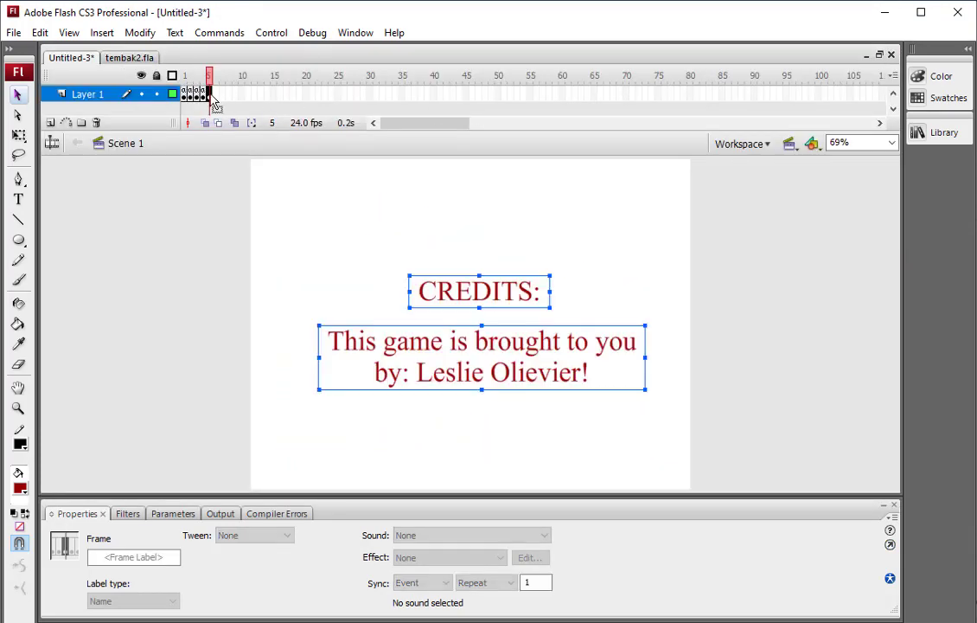
{"action": "right_click", "coordinate": [212, 96]}
{"action": "left_click", "coordinate": [279, 491]}
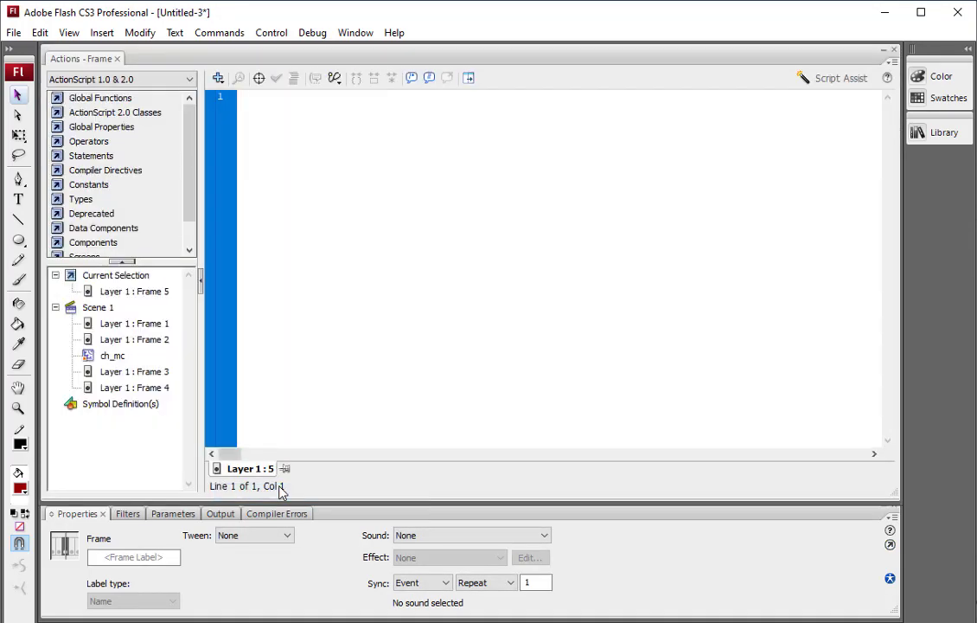
{"action": "type", "text": "stop();"}
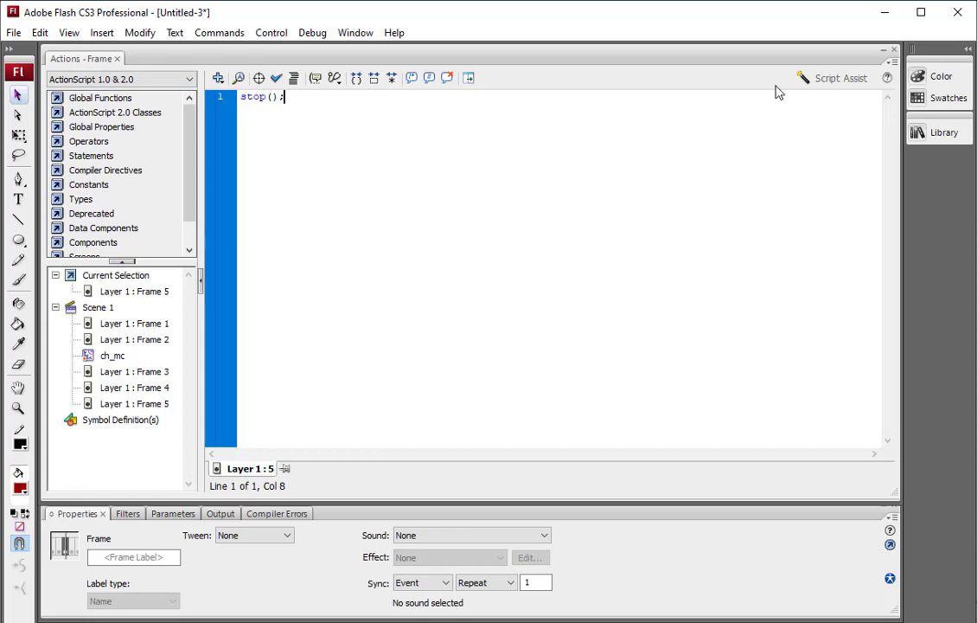
{"action": "left_click", "coordinate": [895, 50]}
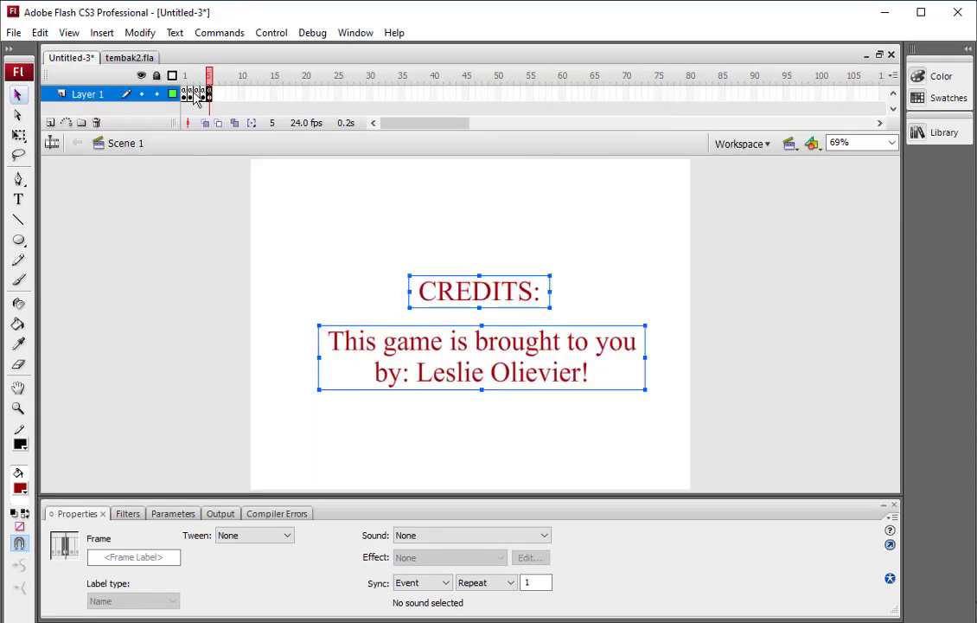
Step: Review the script of the ch_mc crosshair clip on frame 2, with its hit test and scoring code
{"action": "left_click", "coordinate": [190, 94]}
{"action": "left_click", "coordinate": [192, 208]}
{"action": "left_click", "coordinate": [490, 230]}
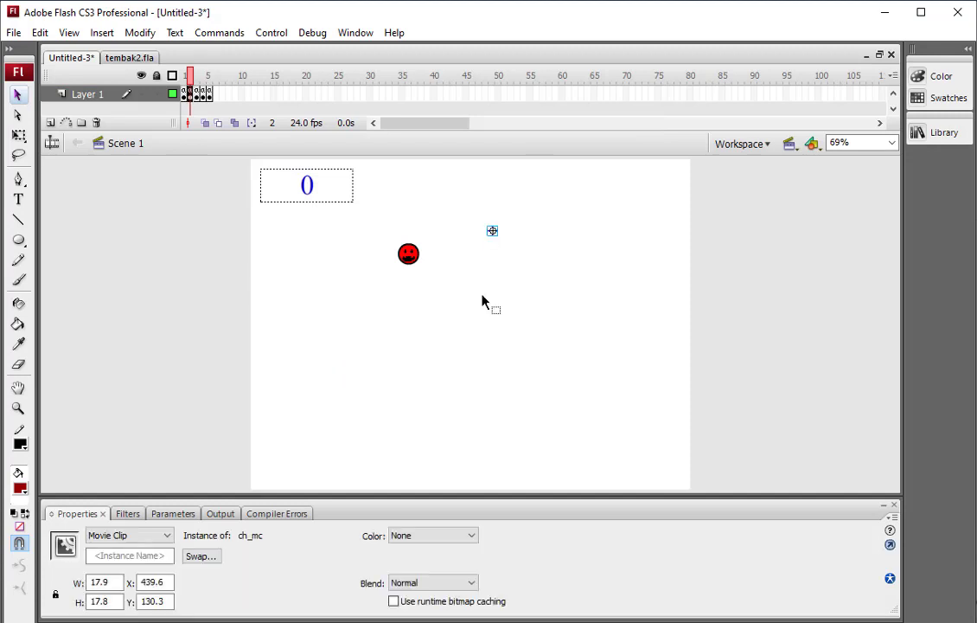
{"action": "right_click", "coordinate": [494, 233]}
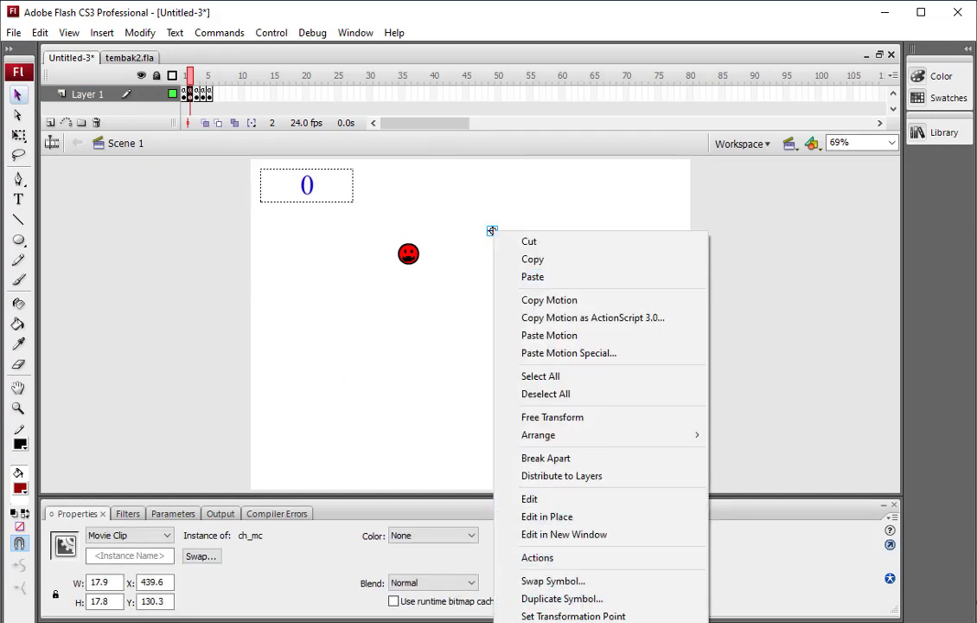
{"action": "left_click", "coordinate": [605, 558]}
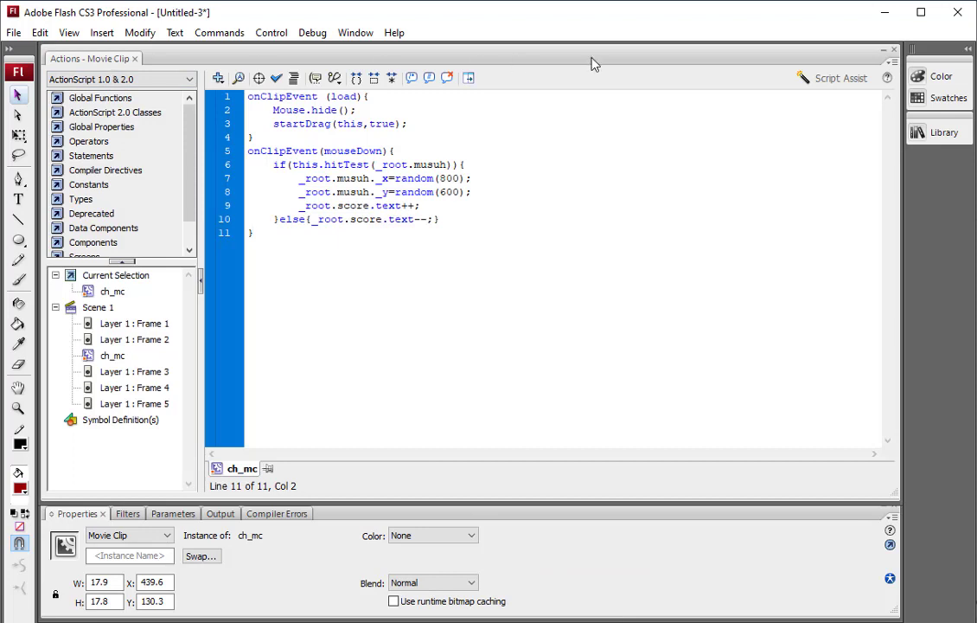
{"action": "left_click", "coordinate": [545, 322]}
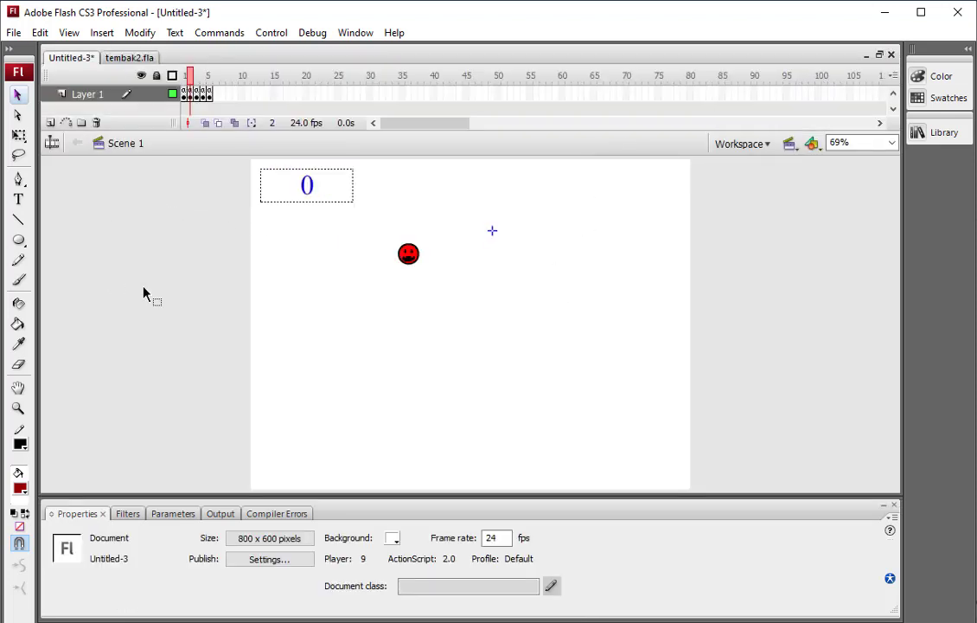
Step: Test the movie by shooting at the enemy and at empty areas, view the credits screen, and close the preview
{"action": "key", "text": "ctrl+Return"}
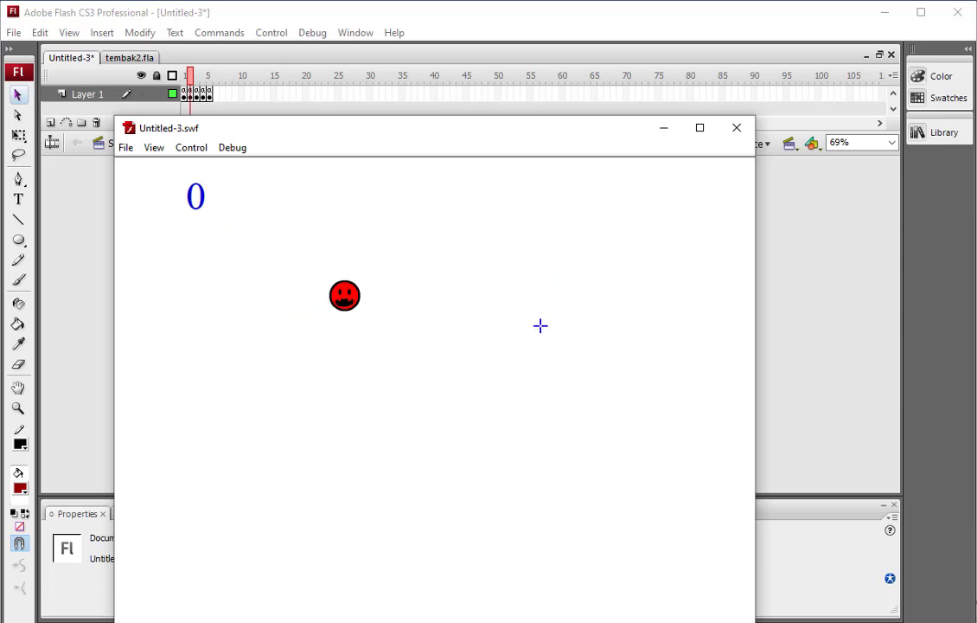
{"action": "left_click", "coordinate": [337, 297]}
{"action": "left_click", "coordinate": [481, 393]}
{"action": "left_click", "coordinate": [528, 381]}
{"action": "left_click", "coordinate": [576, 343]}
{"action": "left_click", "coordinate": [506, 260]}
{"action": "left_click", "coordinate": [495, 233]}
{"action": "left_click", "coordinate": [550, 223]}
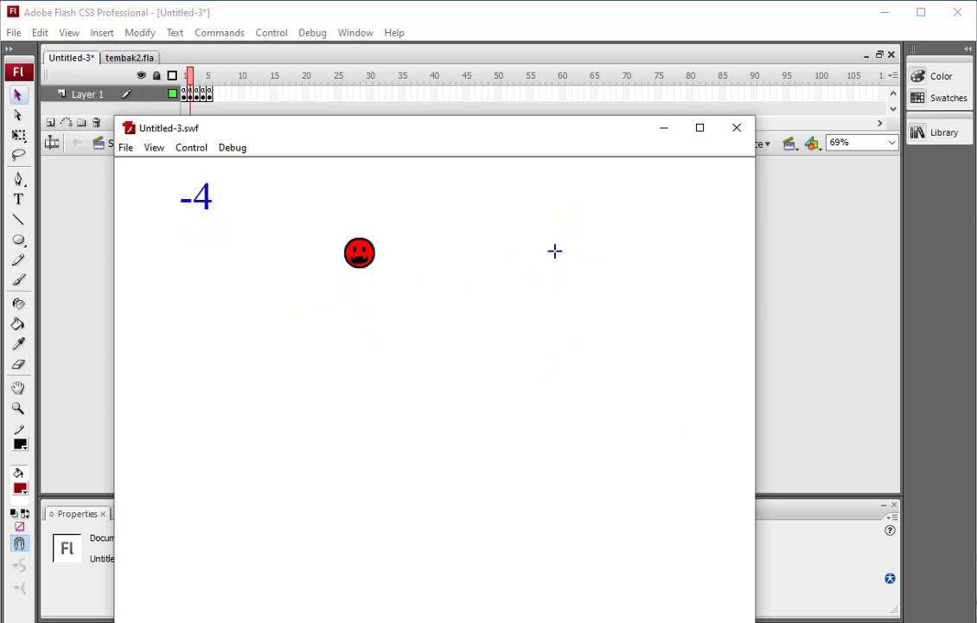
{"action": "left_click", "coordinate": [484, 250]}
{"action": "left_click", "coordinate": [357, 257]}
{"action": "left_click", "coordinate": [387, 557]}
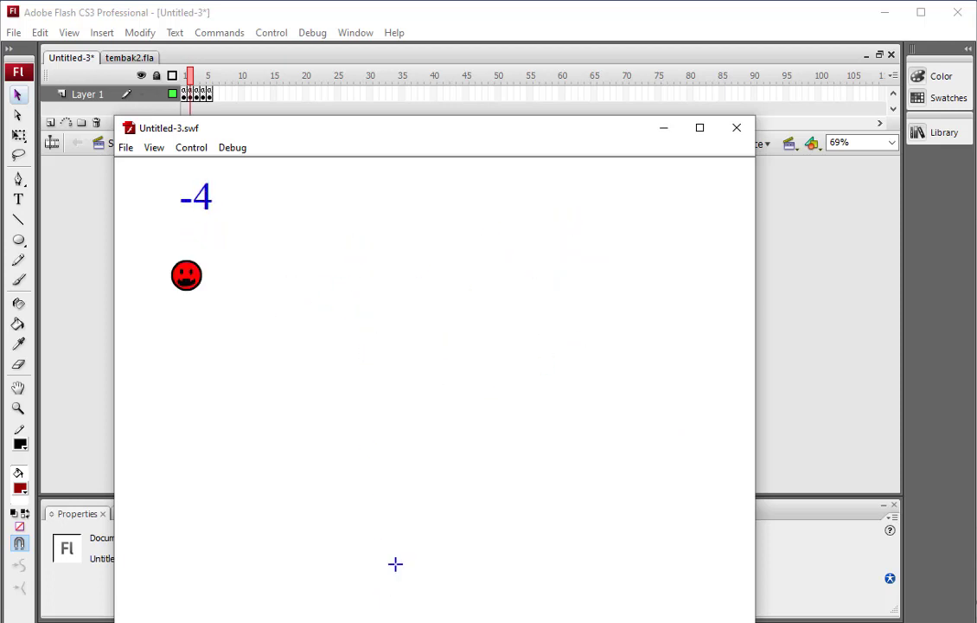
{"action": "left_click", "coordinate": [183, 282]}
{"action": "left_click", "coordinate": [147, 618]}
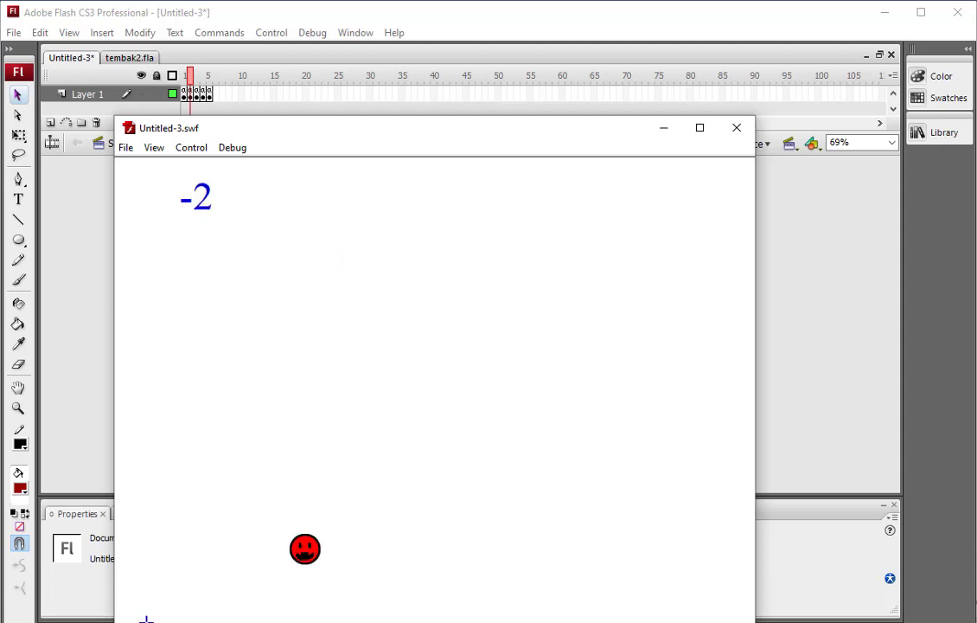
{"action": "left_click", "coordinate": [306, 548]}
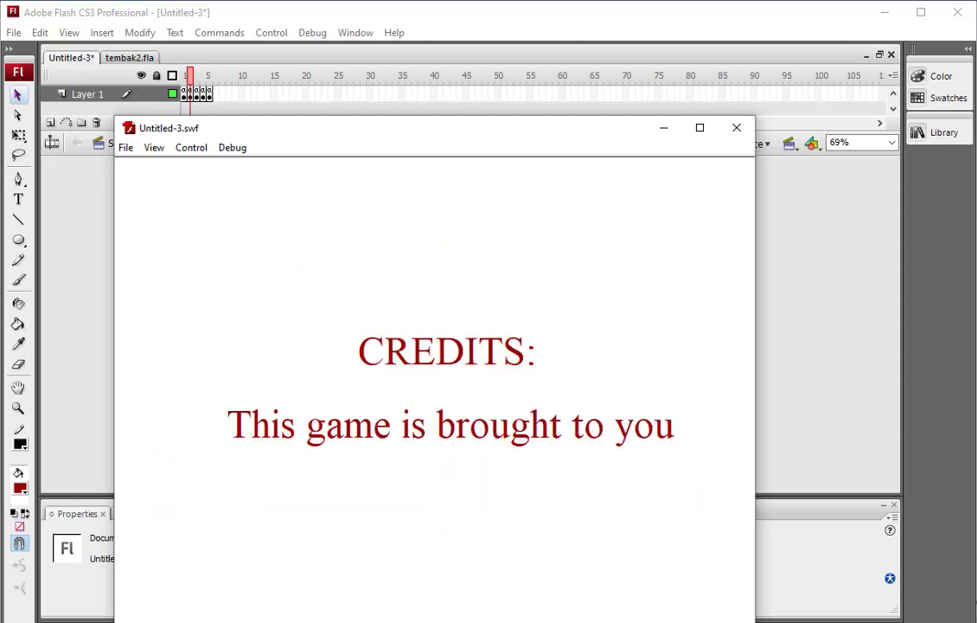
{"action": "left_click", "coordinate": [736, 128]}
Step: Change the author text and the "CREDITS:" heading on frame 5 from dynamic to static text
{"action": "left_click", "coordinate": [209, 94]}
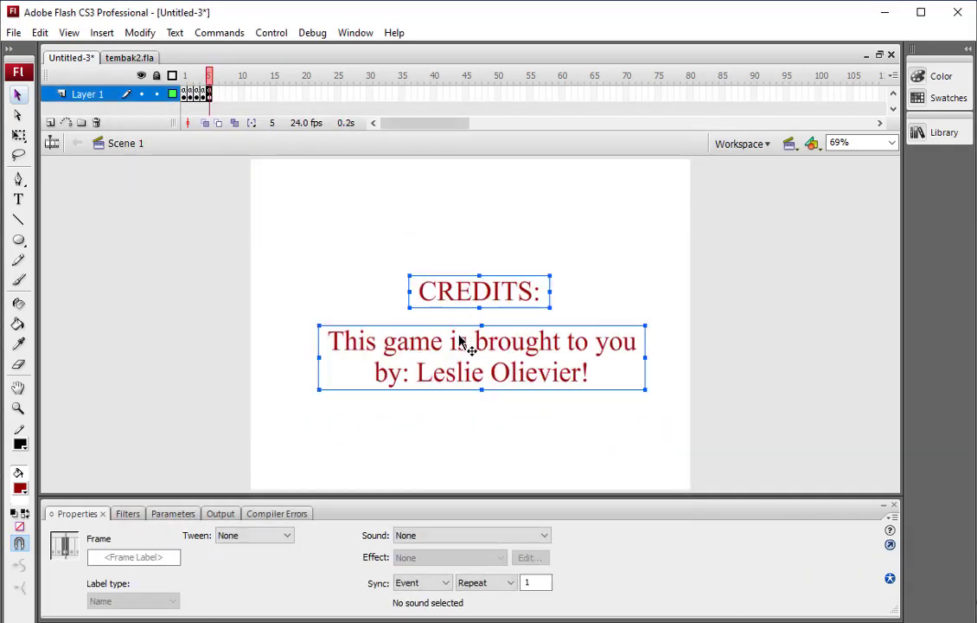
{"action": "left_click", "coordinate": [449, 349]}
{"action": "left_click", "coordinate": [218, 288]}
{"action": "left_click", "coordinate": [437, 341]}
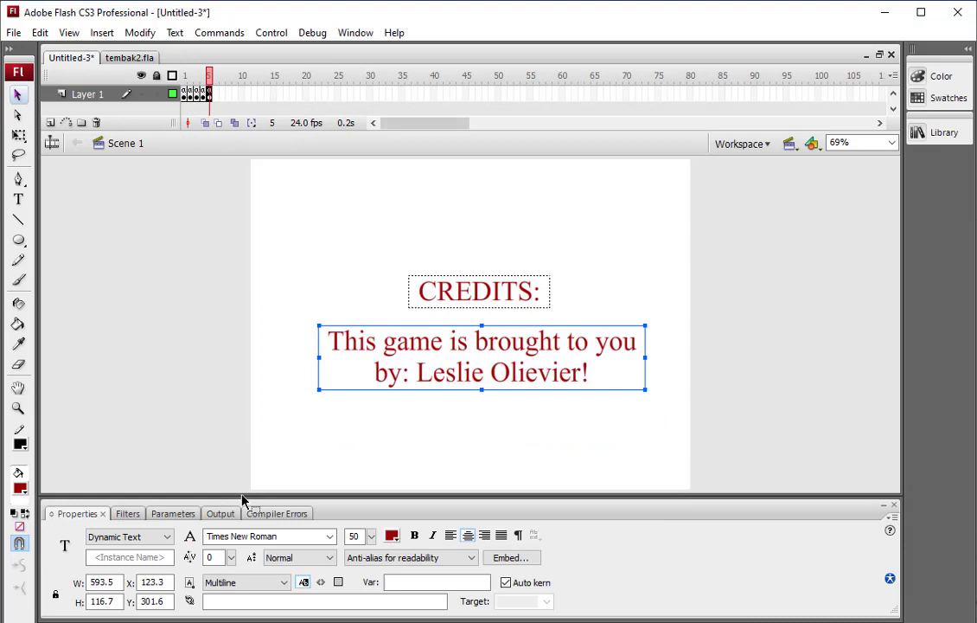
{"action": "left_click", "coordinate": [159, 538]}
{"action": "left_click", "coordinate": [149, 548]}
{"action": "left_click", "coordinate": [479, 296]}
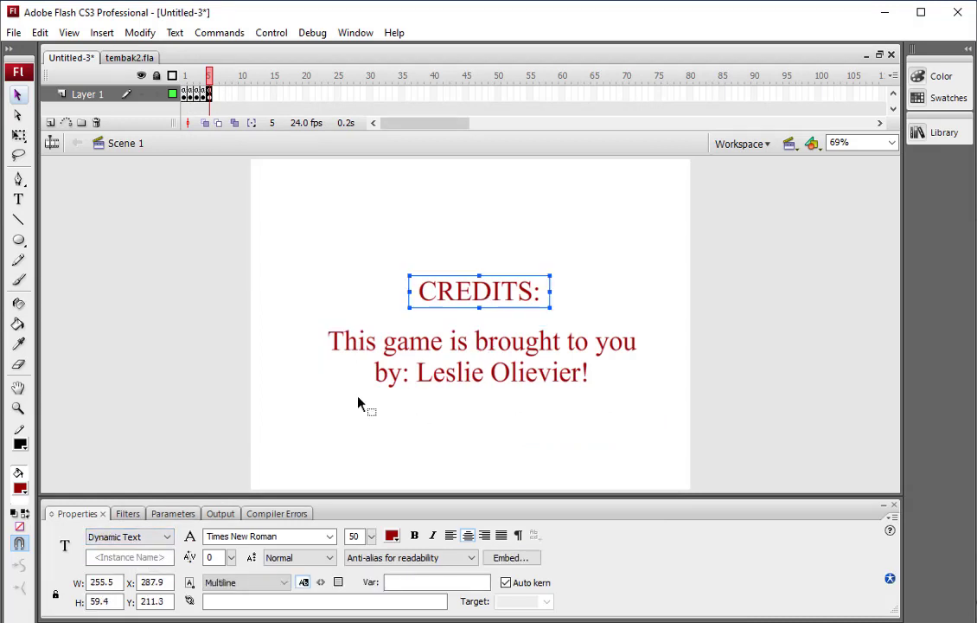
{"action": "left_click", "coordinate": [167, 537]}
{"action": "left_click", "coordinate": [152, 551]}
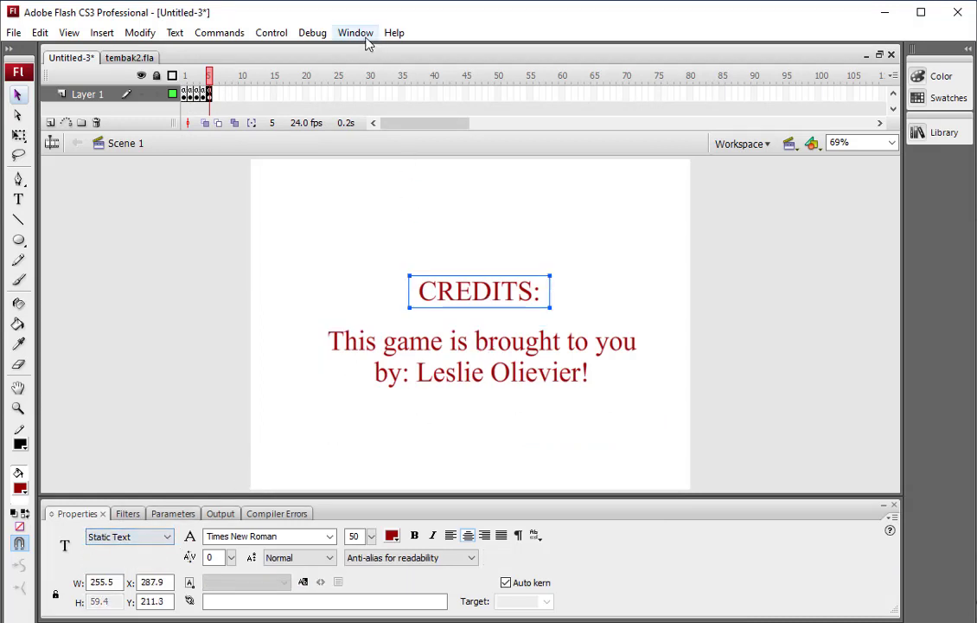
{"action": "left_click", "coordinate": [431, 353]}
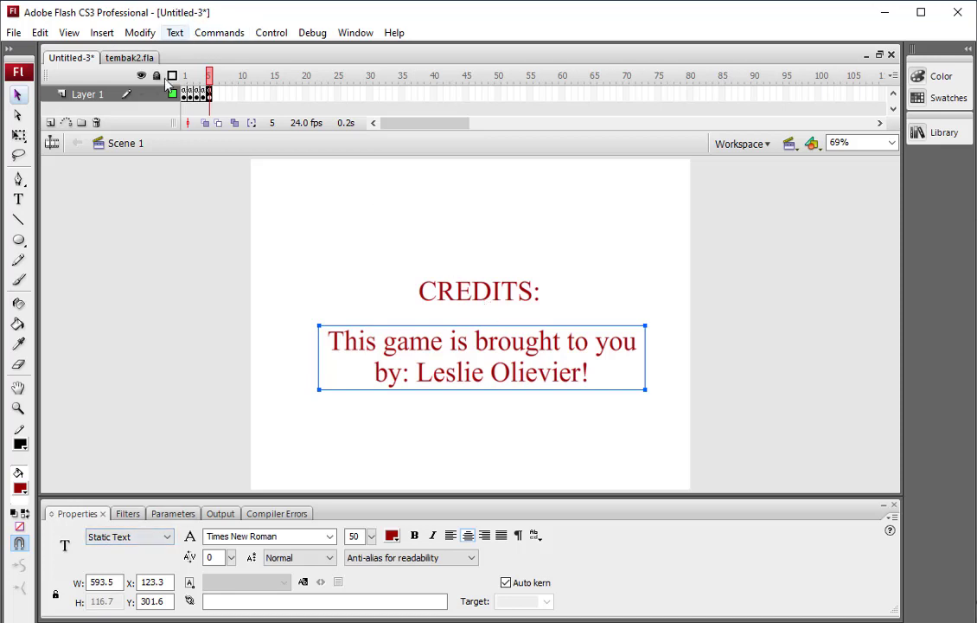
Step: Change the "YOU WIN! CONGRATULATIONS!" text on frame 3 to static text
{"action": "left_click", "coordinate": [201, 93]}
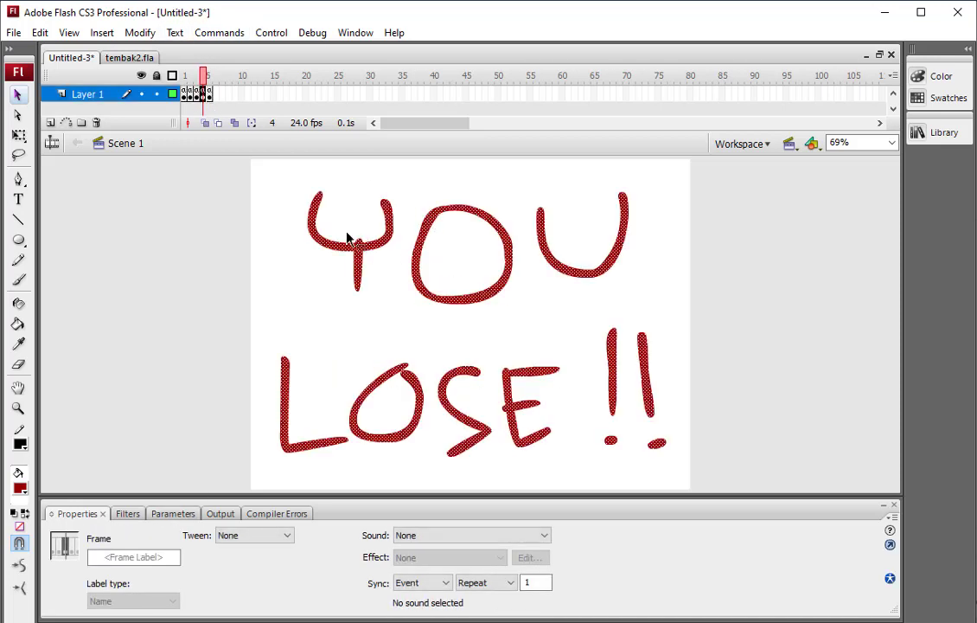
{"action": "left_click", "coordinate": [197, 93]}
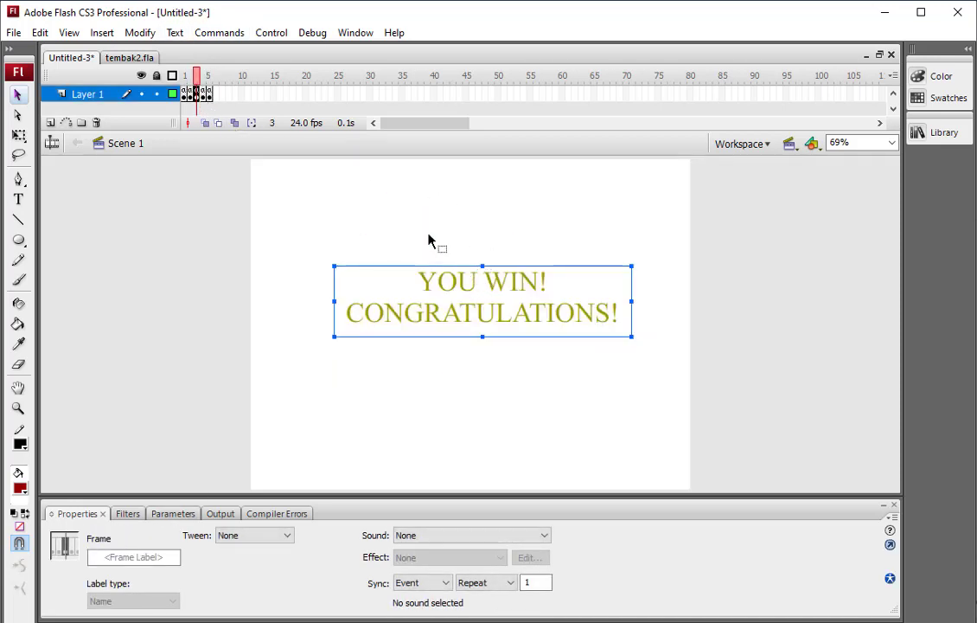
{"action": "left_click", "coordinate": [427, 238]}
{"action": "left_click", "coordinate": [456, 298]}
{"action": "left_click", "coordinate": [169, 537]}
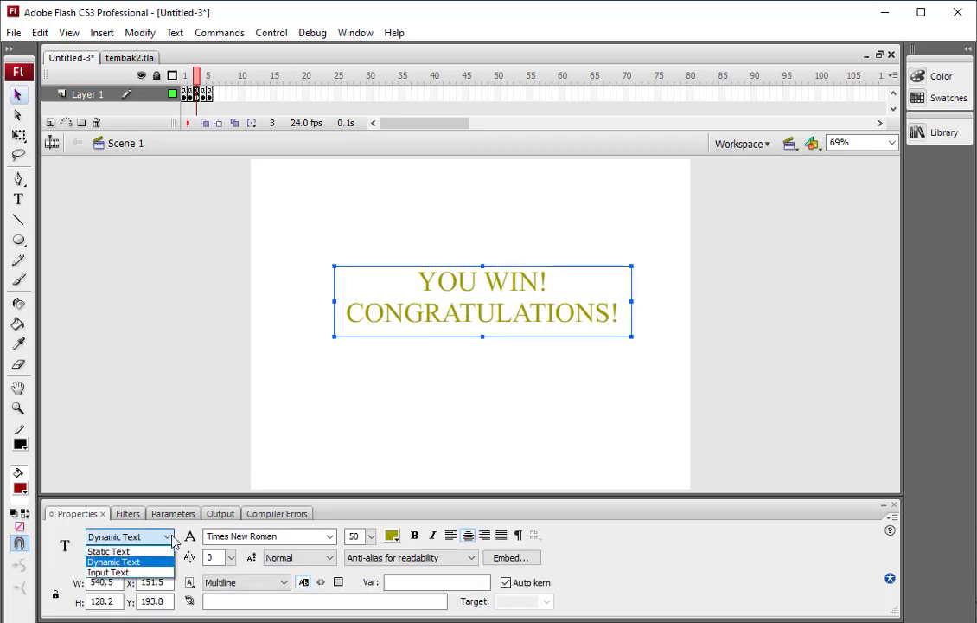
{"action": "left_click", "coordinate": [110, 548]}
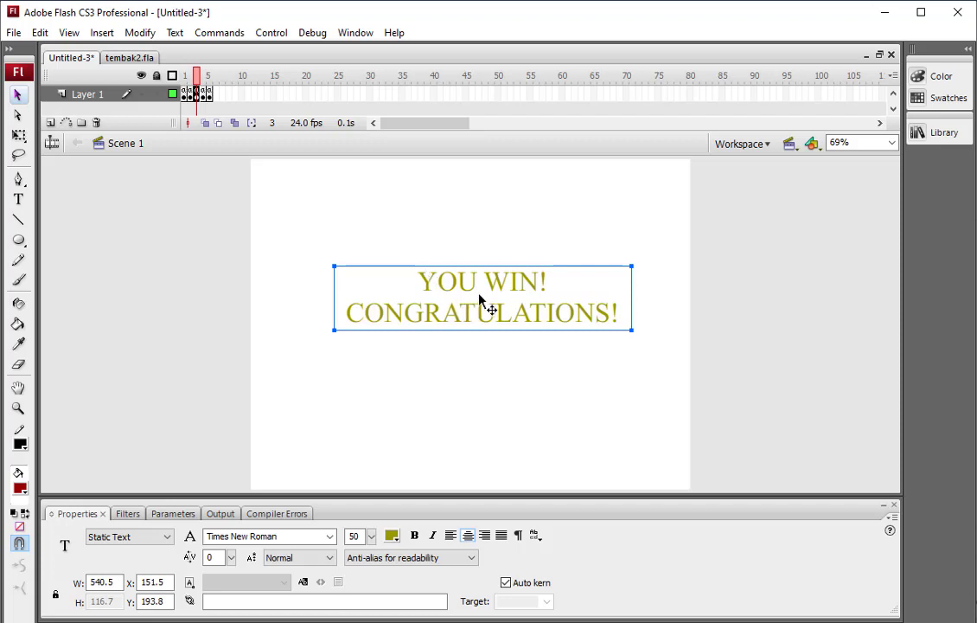
Step: Check the score field's properties on frame 2 and look through the screens on frames 1 to 5
{"action": "left_click", "coordinate": [190, 94]}
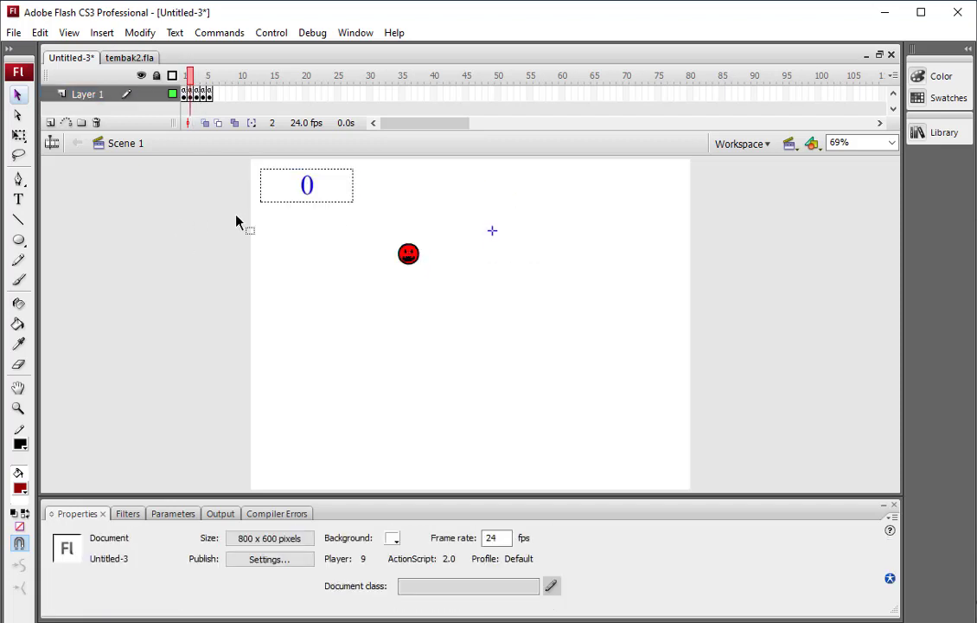
{"action": "left_click", "coordinate": [320, 196]}
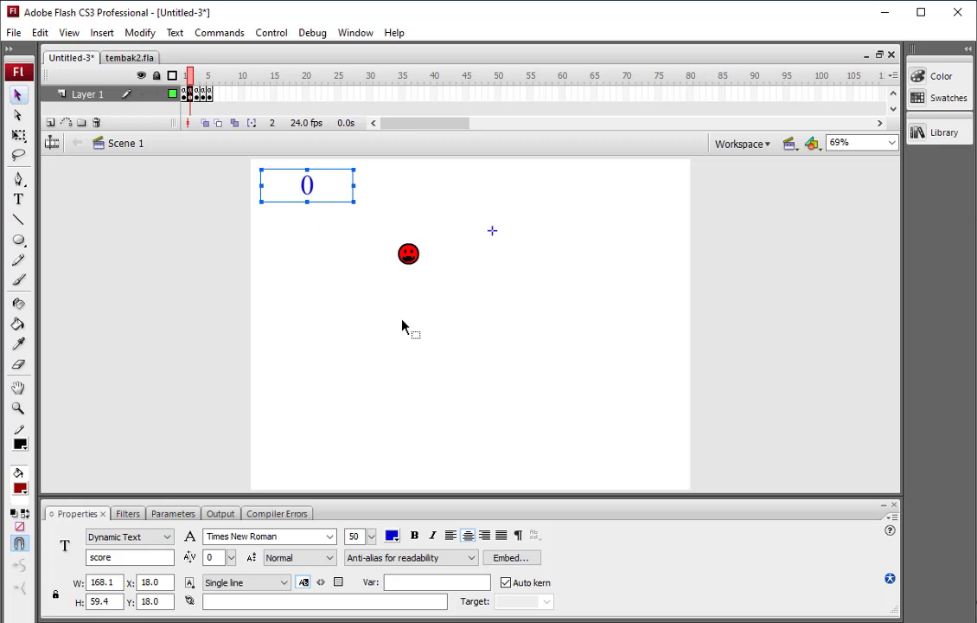
{"action": "left_click", "coordinate": [577, 340]}
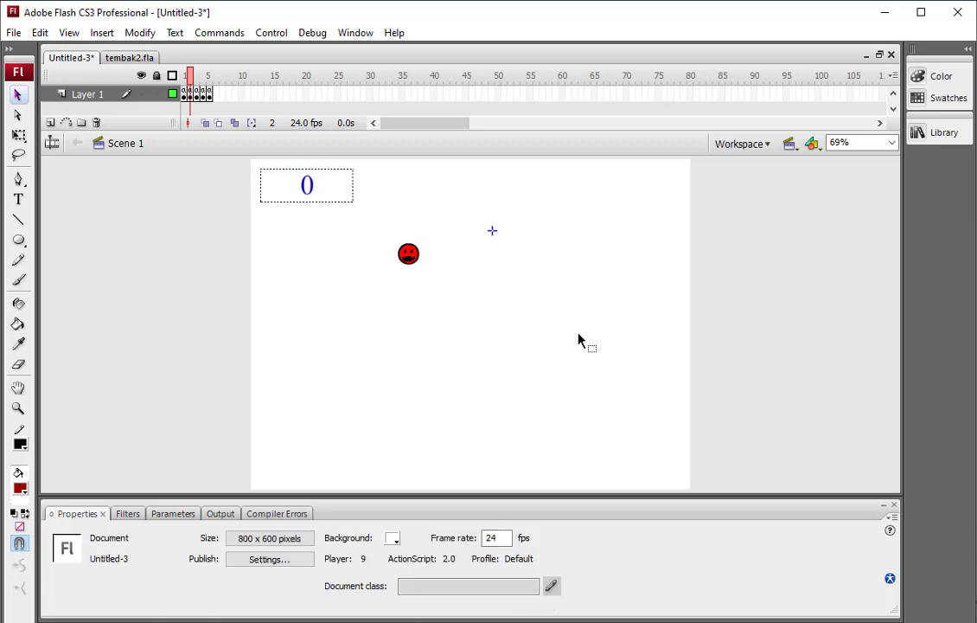
{"action": "left_click", "coordinate": [184, 94]}
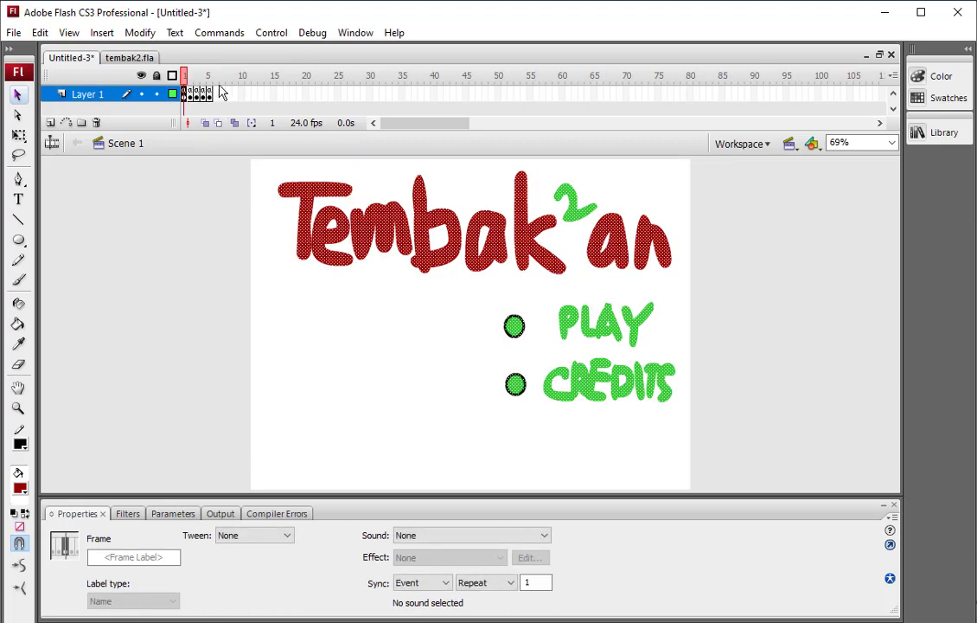
{"action": "left_click", "coordinate": [190, 93]}
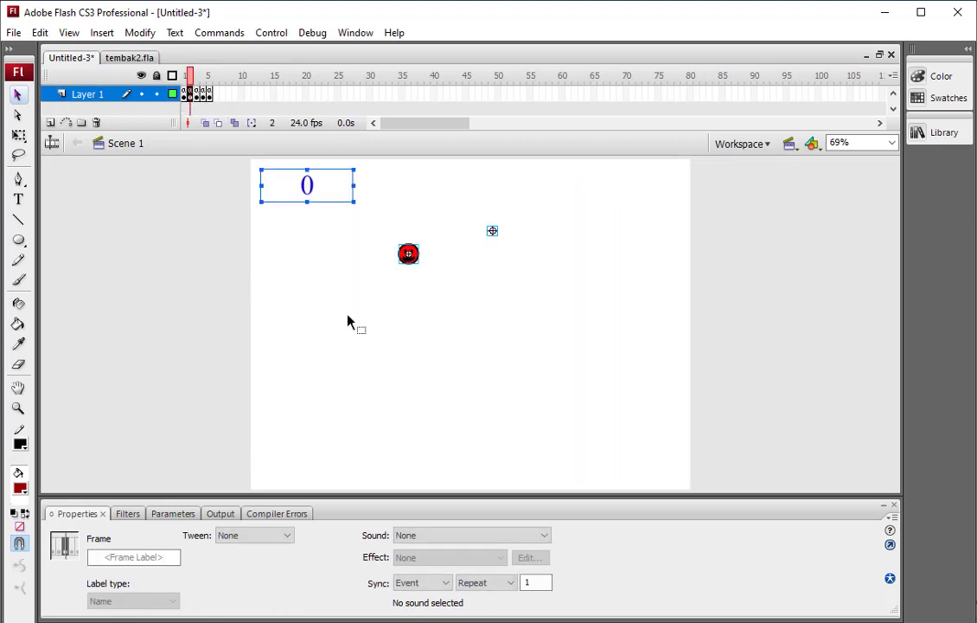
{"action": "left_click", "coordinate": [197, 93]}
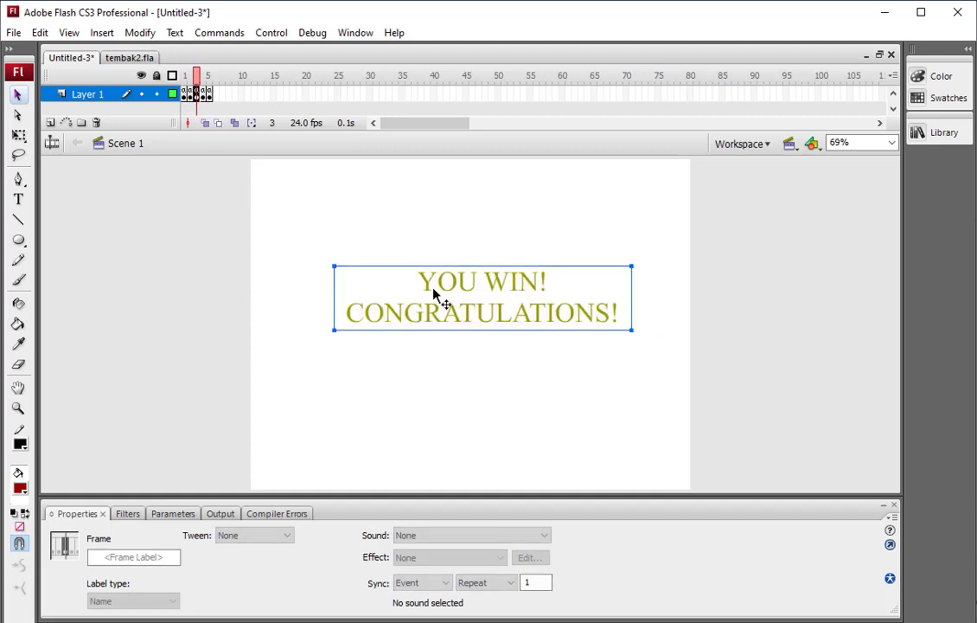
{"action": "left_click", "coordinate": [203, 95]}
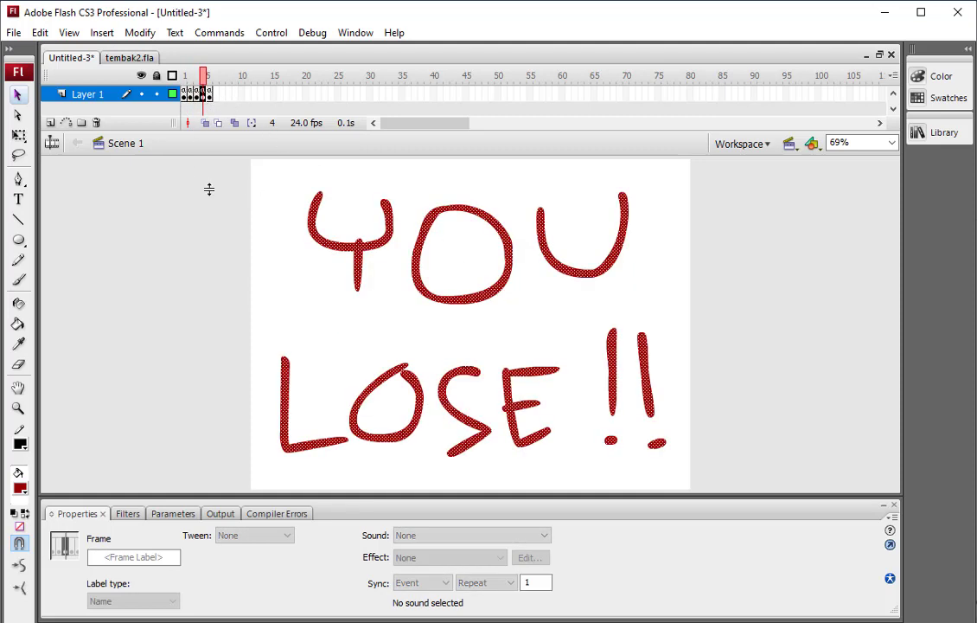
{"action": "left_click", "coordinate": [209, 93]}
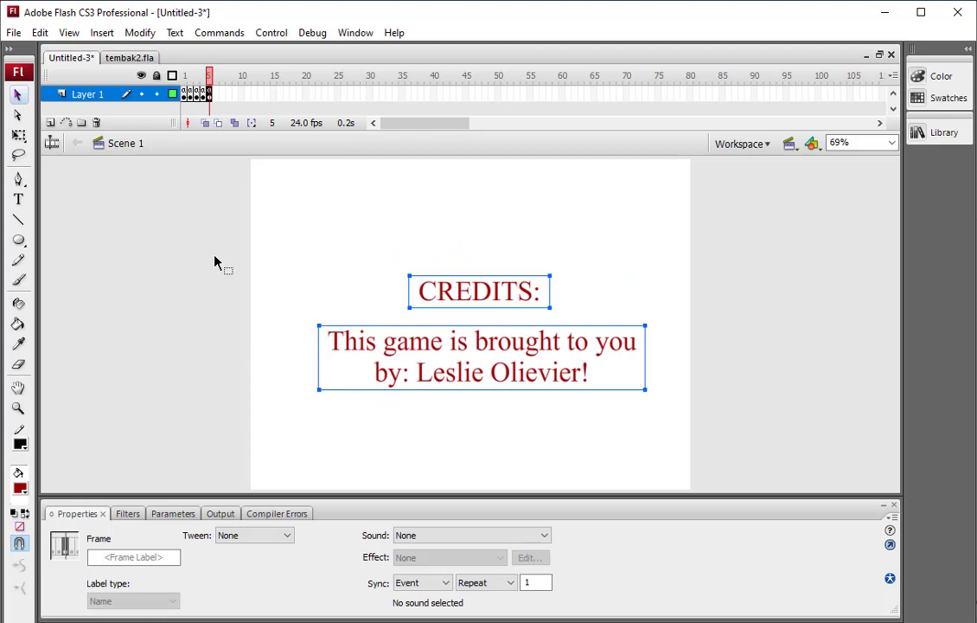
{"action": "left_click", "coordinate": [216, 261]}
{"action": "left_click", "coordinate": [184, 94]}
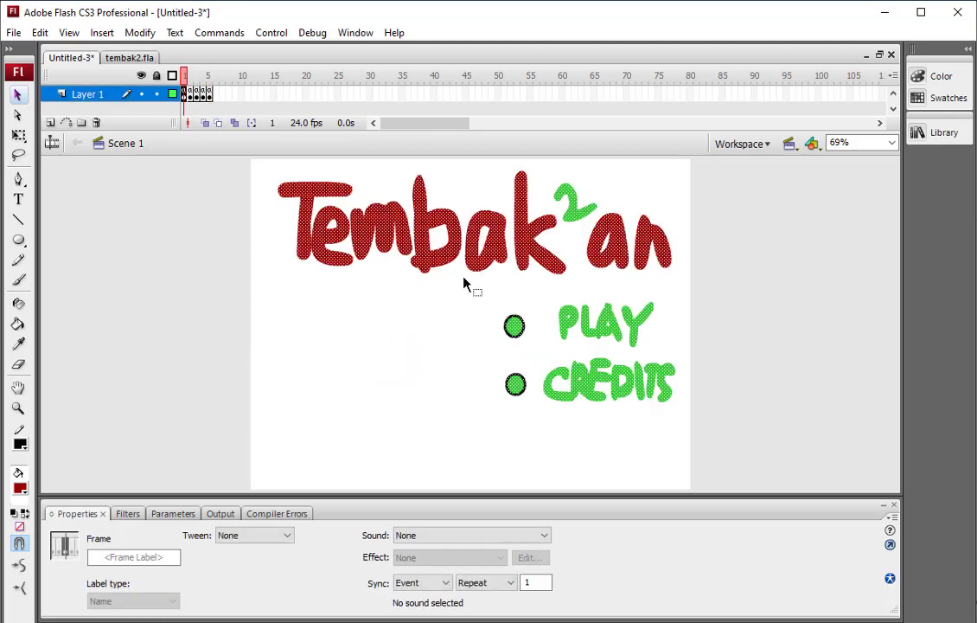
{"action": "left_click", "coordinate": [398, 339]}
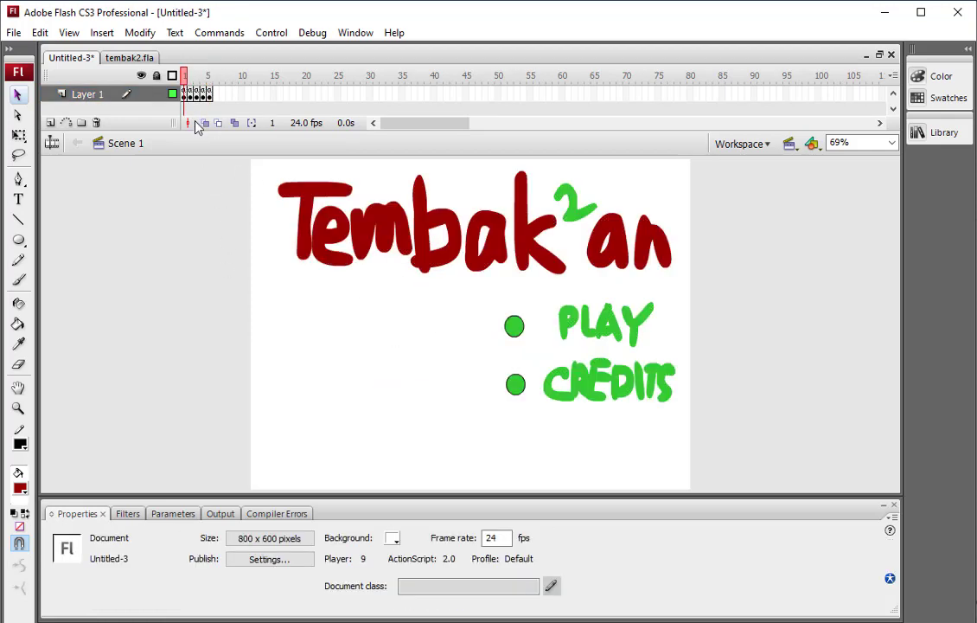
{"action": "left_click", "coordinate": [191, 93]}
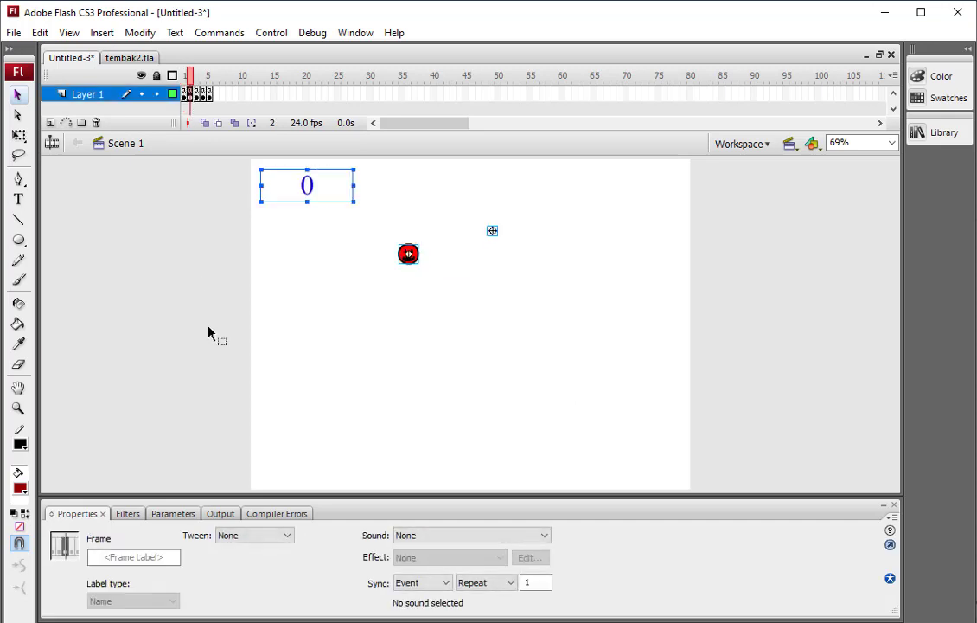
{"action": "key", "text": "Return"}
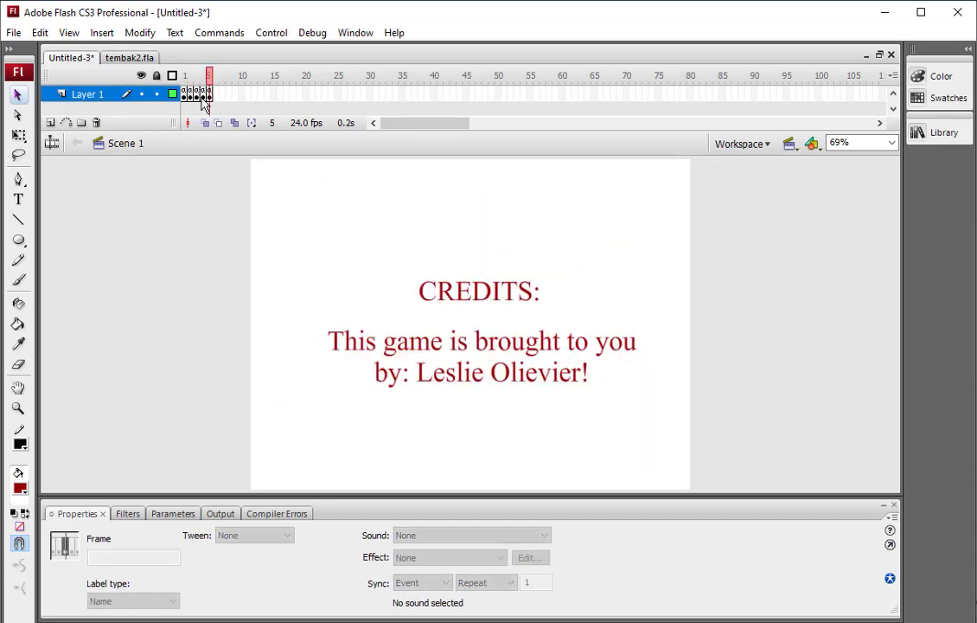
Step: Open the script of the ch_mc crosshair clip on frame 2
{"action": "left_click", "coordinate": [192, 97]}
{"action": "left_click", "coordinate": [506, 367]}
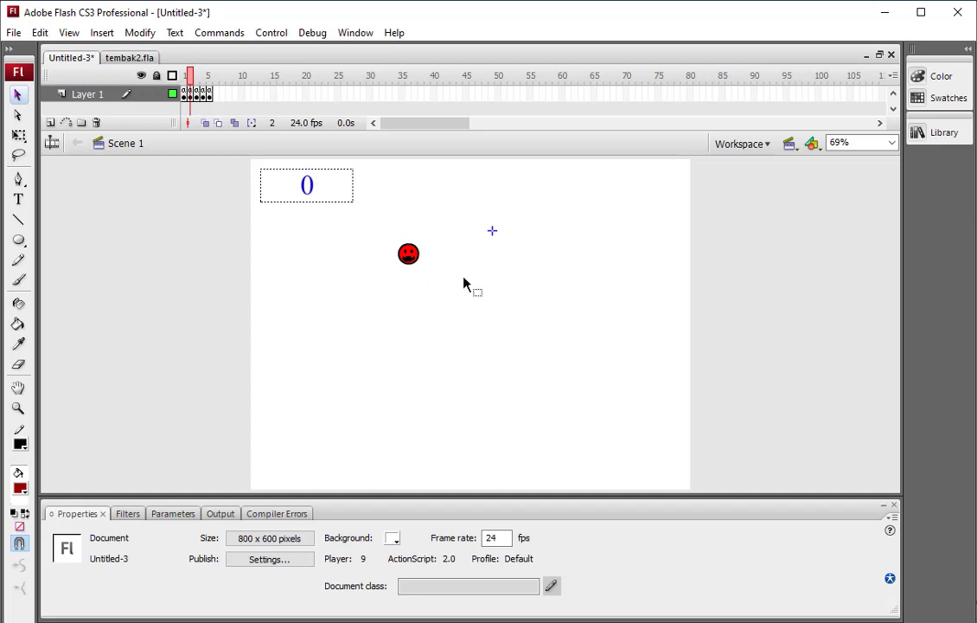
{"action": "left_click", "coordinate": [489, 231]}
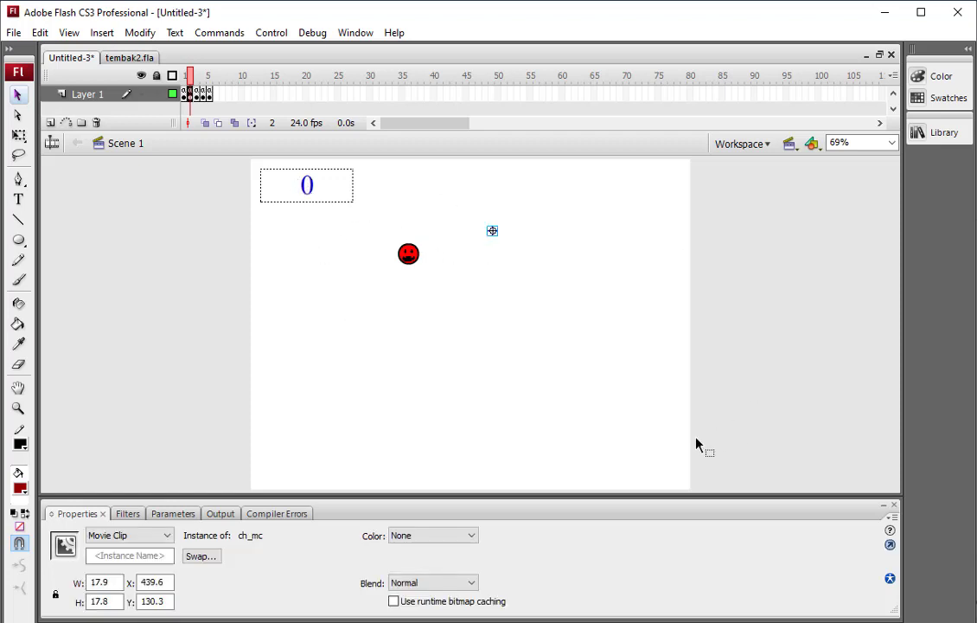
{"action": "right_click", "coordinate": [491, 233]}
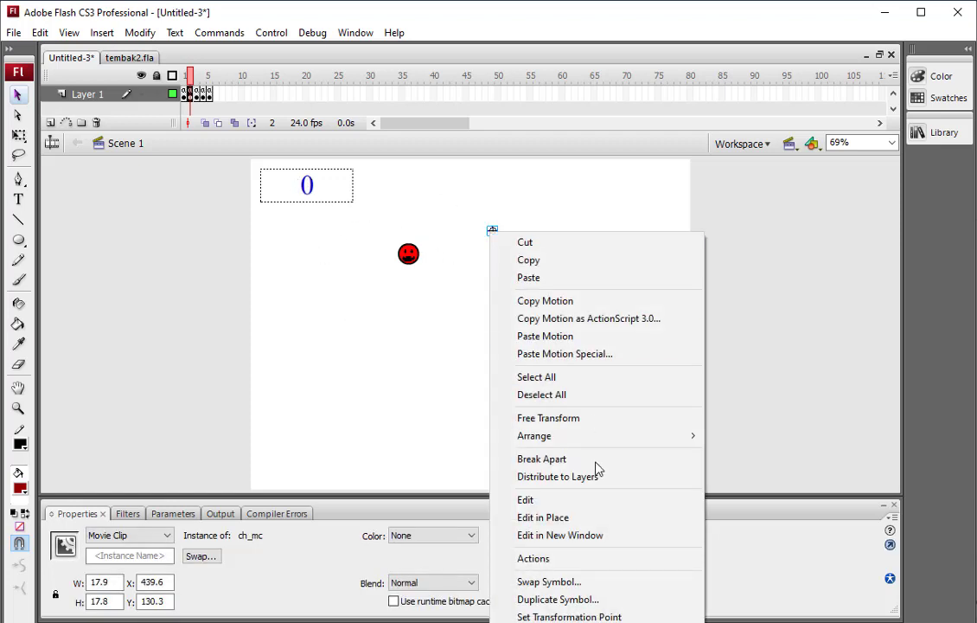
{"action": "left_click", "coordinate": [572, 558]}
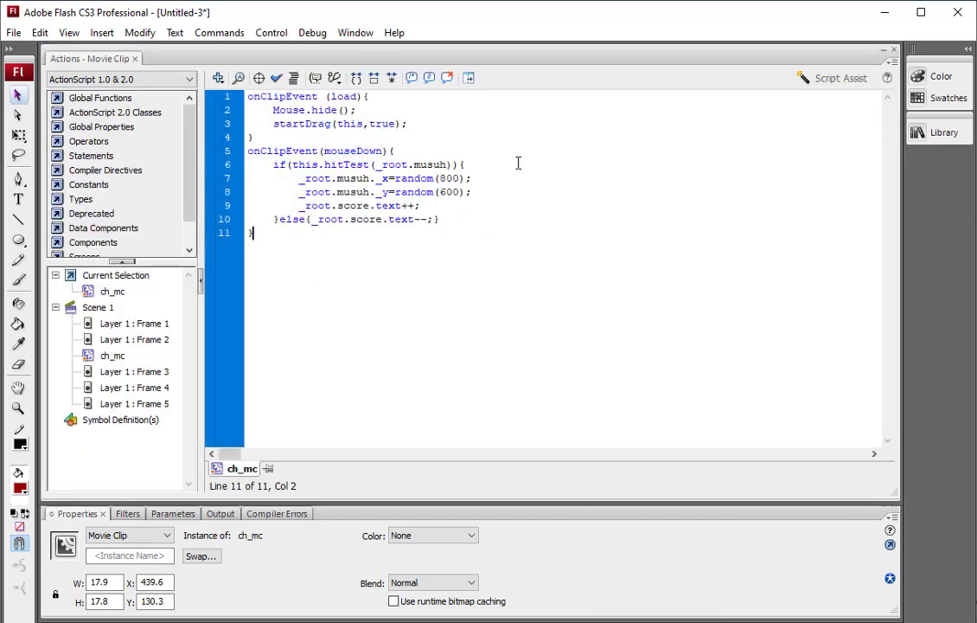
Step: Below the else branch in the mouseDown handler, add the win condition "if(_root.score.text >= 5){"
{"action": "left_click", "coordinate": [476, 220]}
{"action": "key", "text": "Return"}
{"action": "type", "text": "if("}
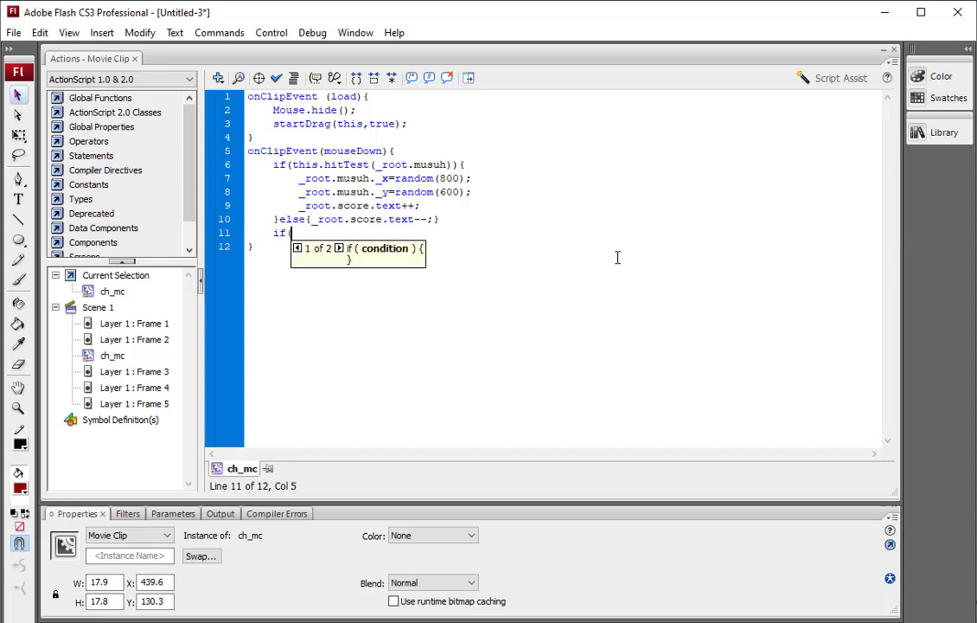
{"action": "type", "text": "_)"}
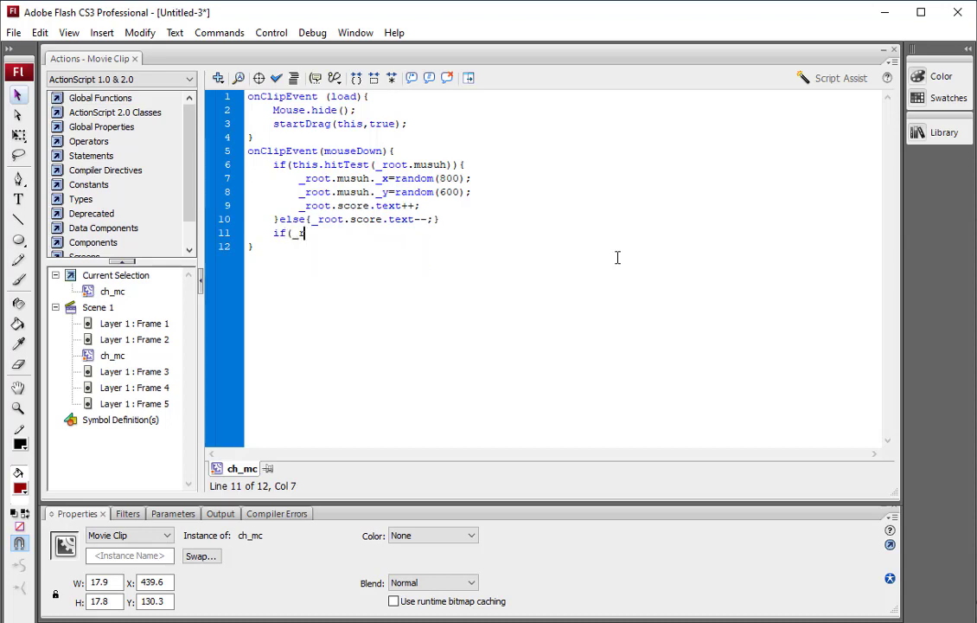
{"action": "key", "text": "BackSpace"}
{"action": "key", "text": "BackSpace"}
{"action": "type", "text": "(_root.score"}
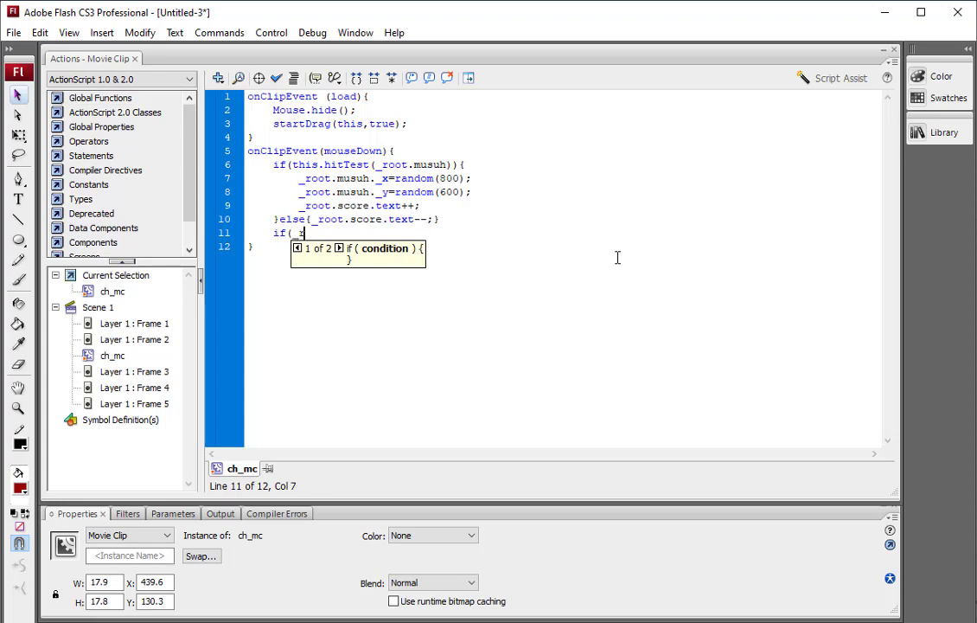
{"action": "type", "text": ".text "}
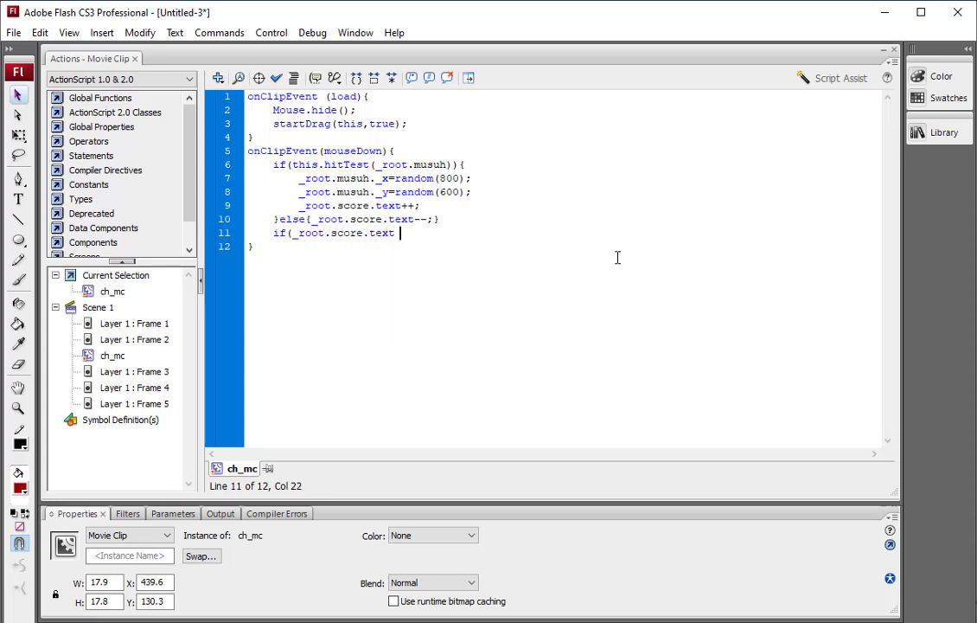
{"action": "type", "text": ">= 5){"}
{"action": "key", "text": "Return"}
Step: Put "_root.gotoAndStop(3);" inside the win condition and close its block with a brace
{"action": "type", "text": "_root."}
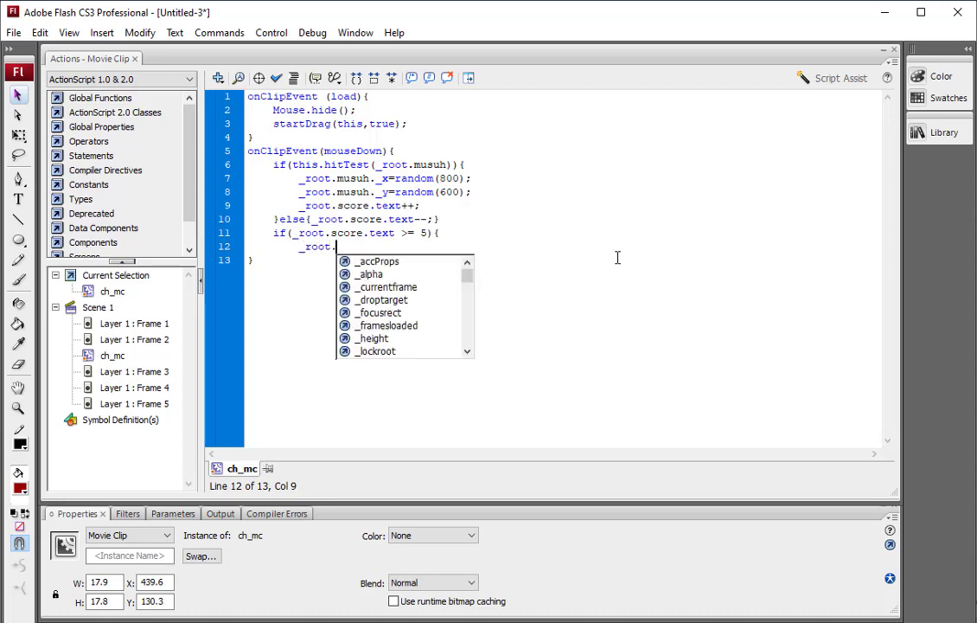
{"action": "type", "text": "gotoAnd"}
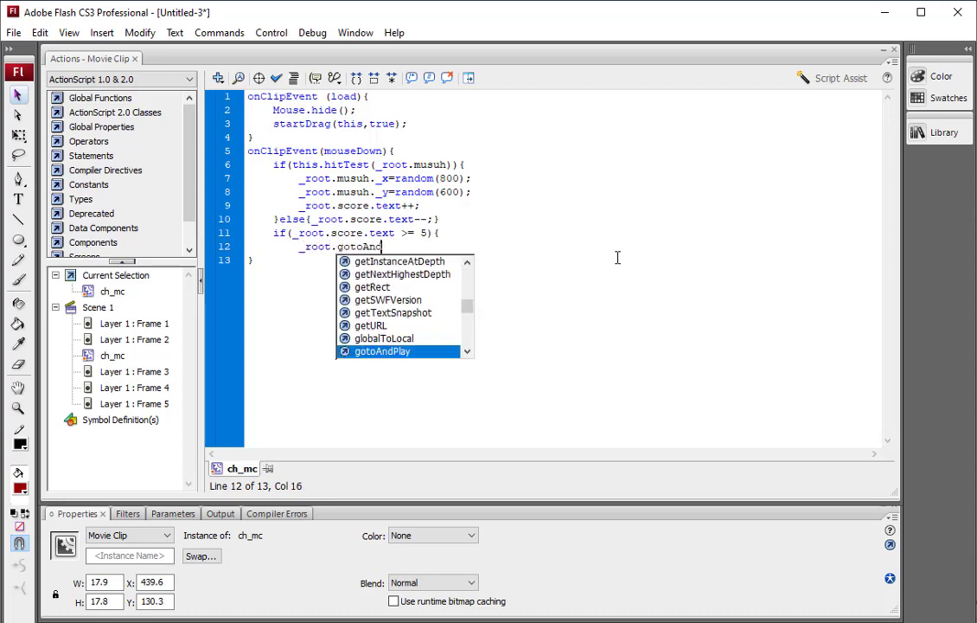
{"action": "type", "text": "Stop("}
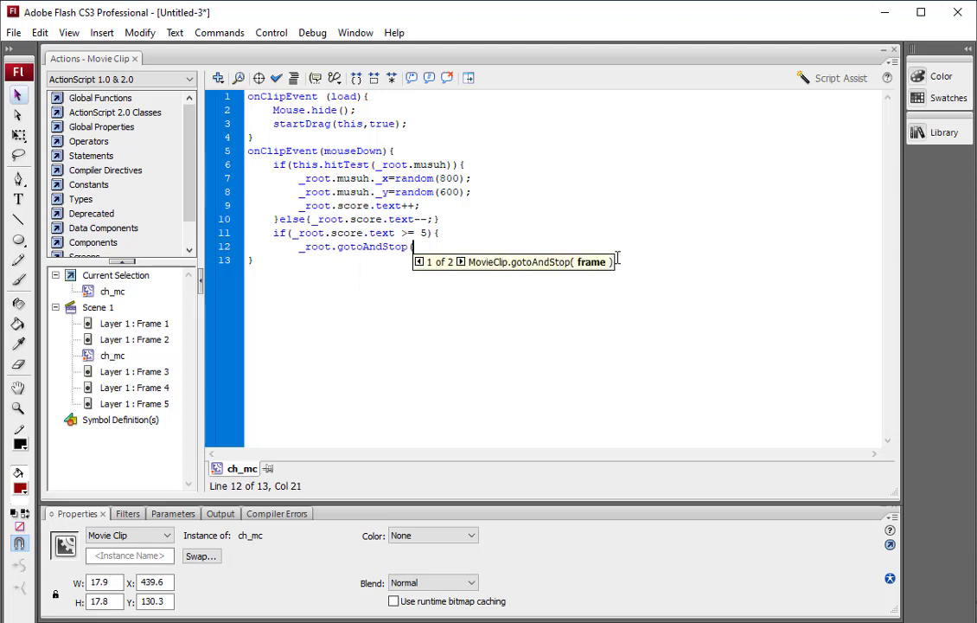
{"action": "type", "text": "3);"}
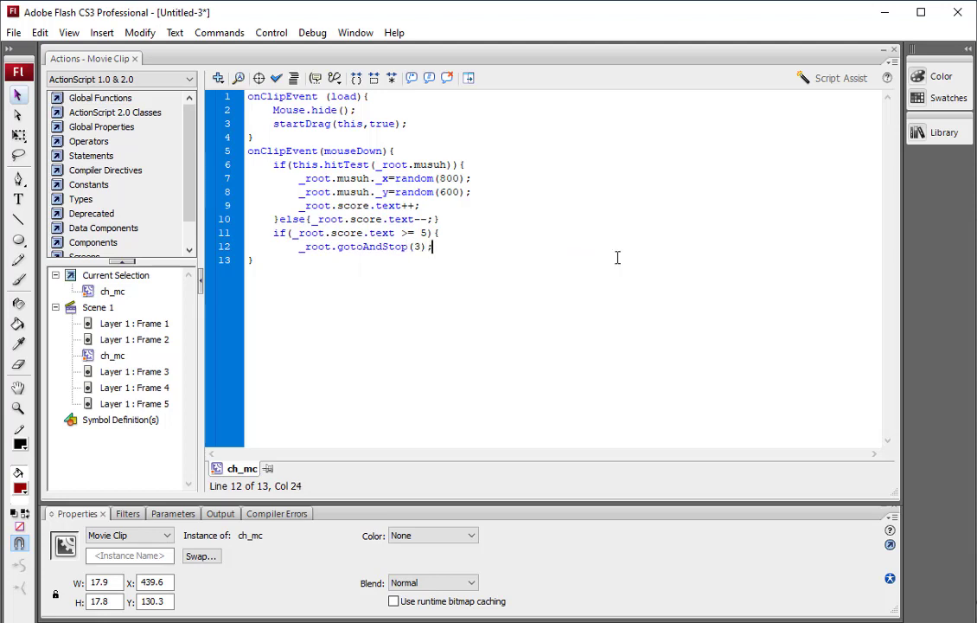
{"action": "key", "text": "Return"}
{"action": "key", "text": "Return"}
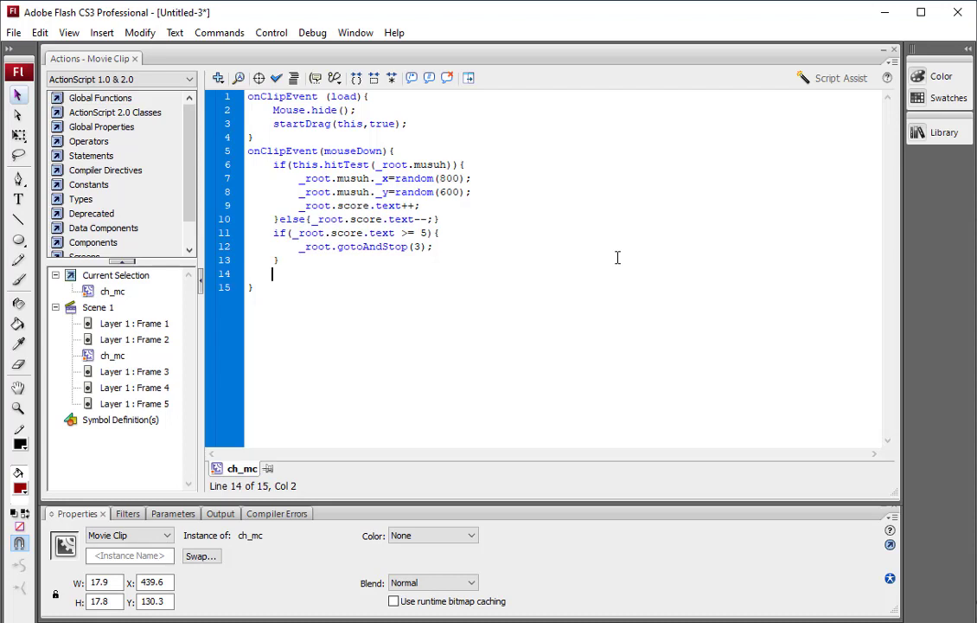
Step: Below the win block in the mouseDown handler, add the lose condition "if(_root.score.text <= -5){"
{"action": "type", "text": "if(_ro"}
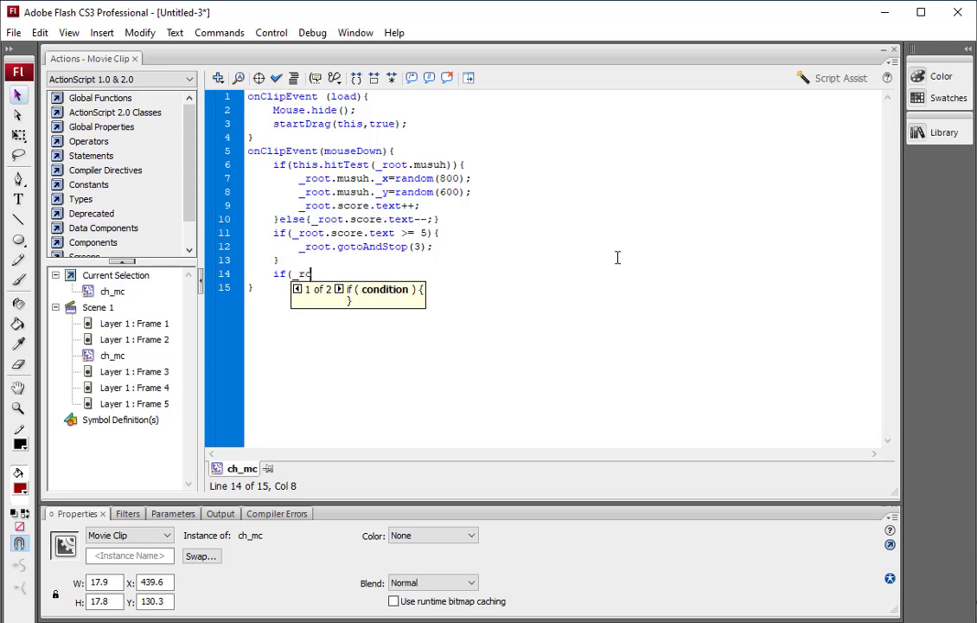
{"action": "type", "text": "ot.score.te"}
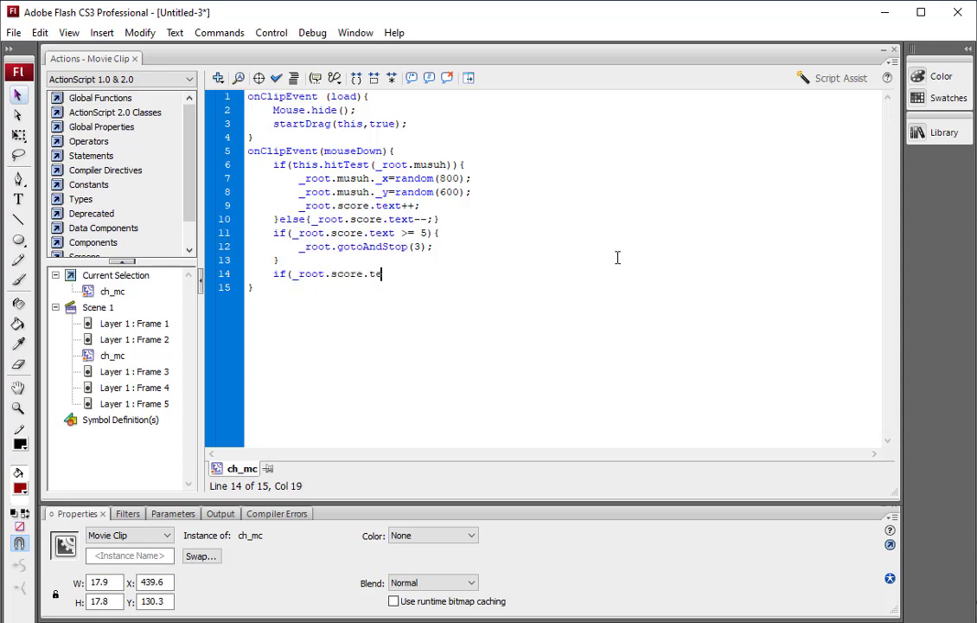
{"action": "type", "text": "xt <= -5){"}
{"action": "key", "text": "Return"}
Step: Put "_root.gotoAndStop(4);" inside the lose condition and close its block with a brace
{"action": "type", "text": "_"}
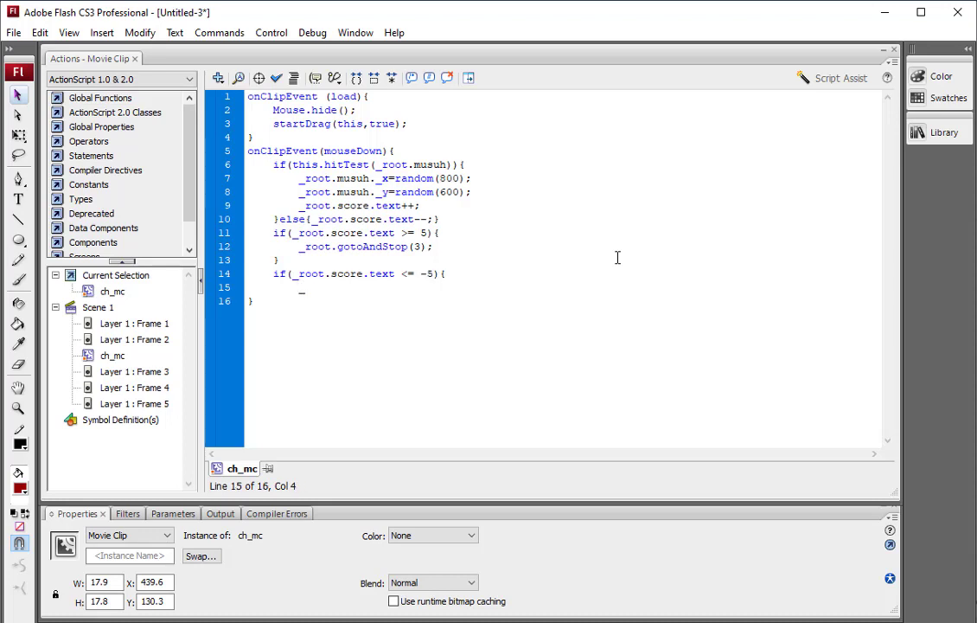
{"action": "type", "text": "root."}
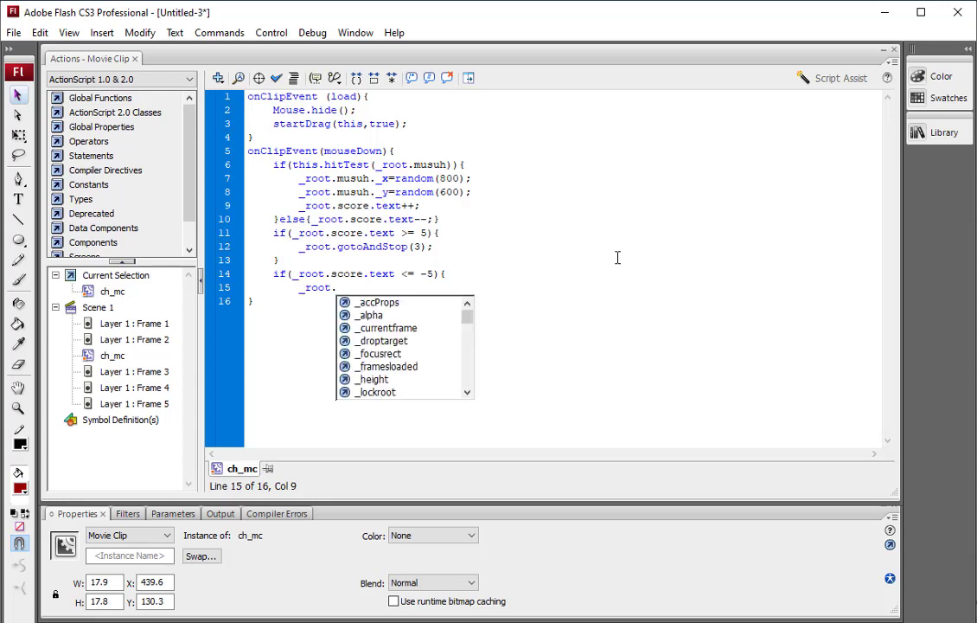
{"action": "type", "text": "gotoAndStop"}
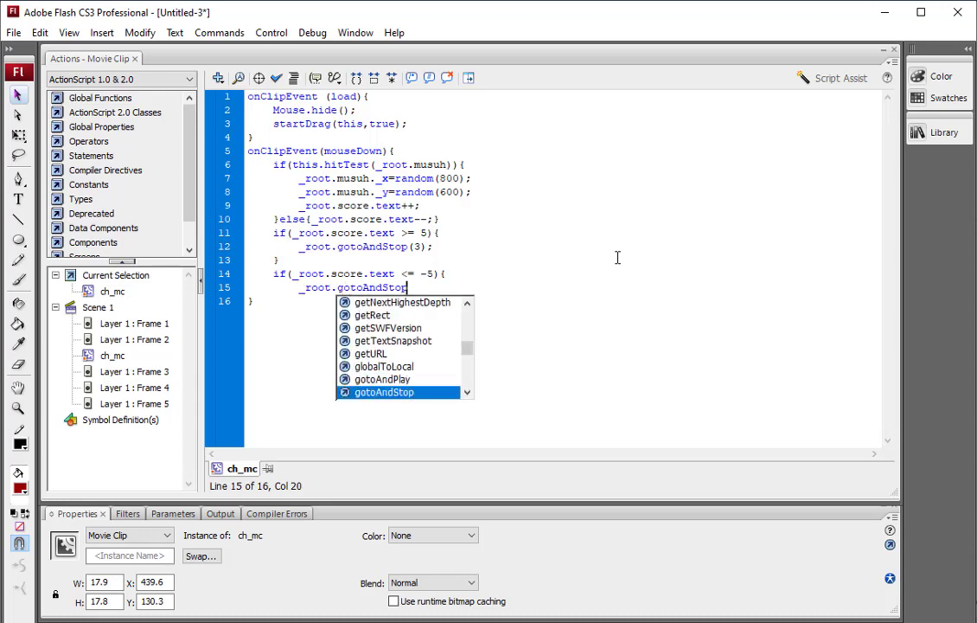
{"action": "type", "text": "(4);"}
{"action": "key", "text": "Return"}
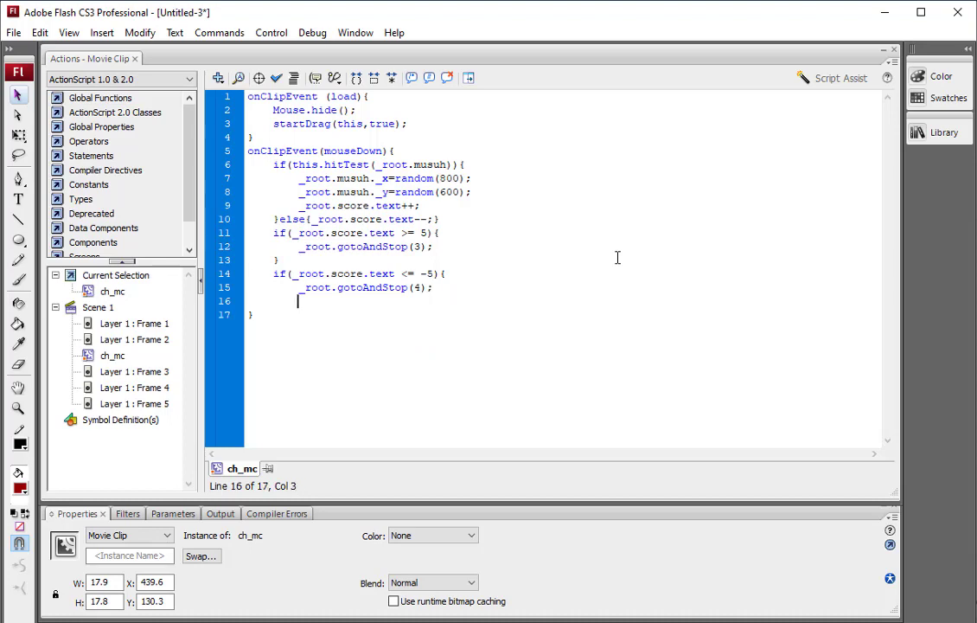
Step: Test the movie, enter the game screen and hit the enemy five times to check the win condition
{"action": "key", "text": "ctrl+Return"}
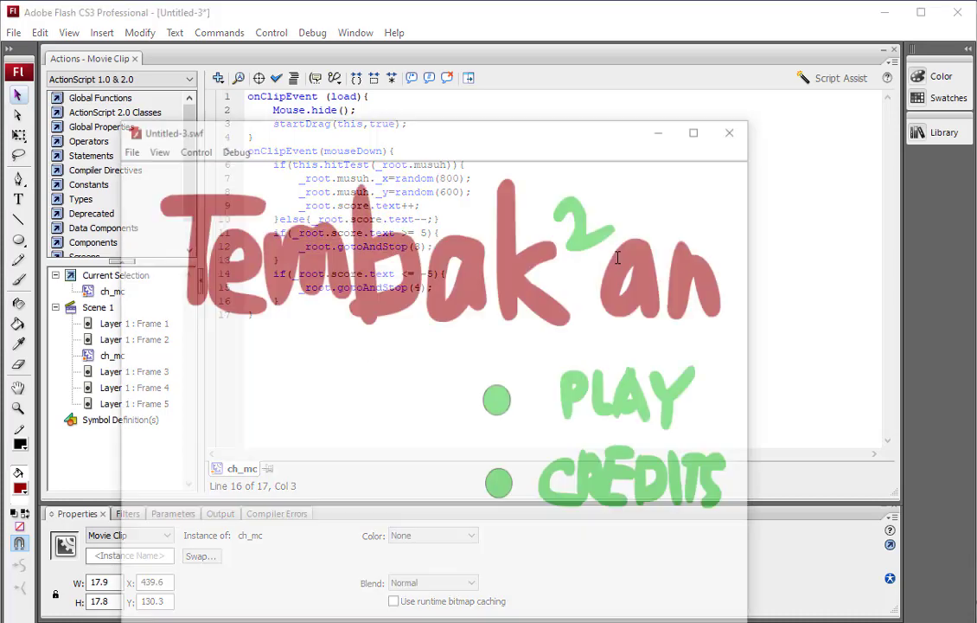
{"action": "key", "text": "Return"}
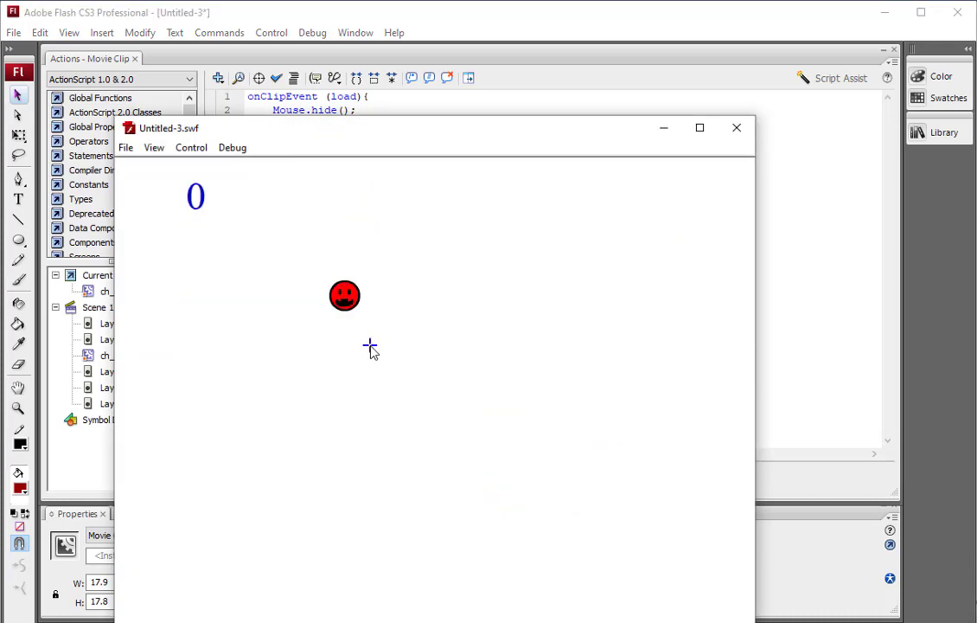
{"action": "left_click", "coordinate": [345, 296]}
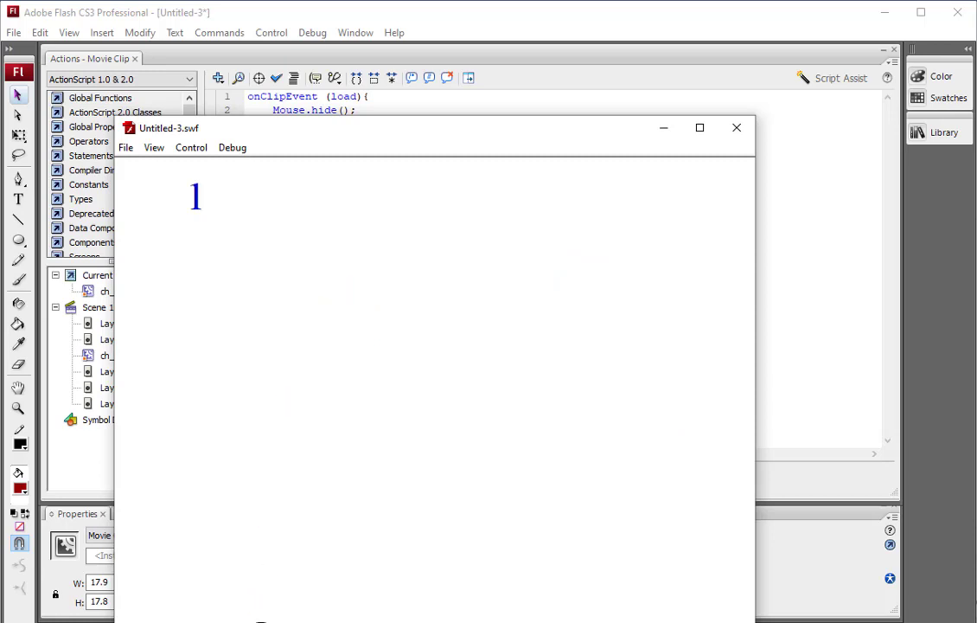
{"action": "left_click", "coordinate": [262, 621]}
{"action": "left_click", "coordinate": [494, 527]}
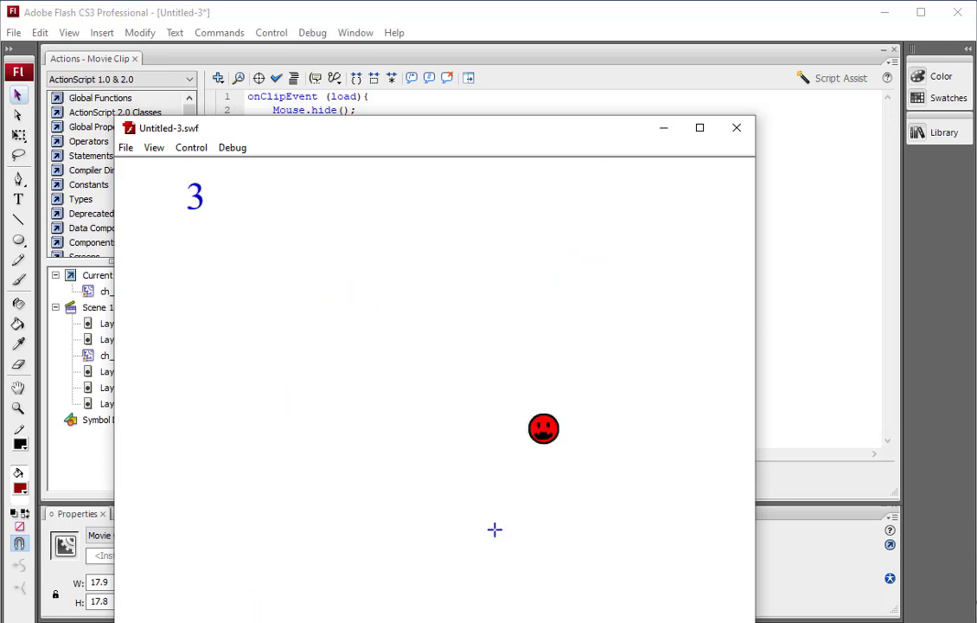
{"action": "left_click", "coordinate": [546, 418]}
{"action": "left_click", "coordinate": [372, 266]}
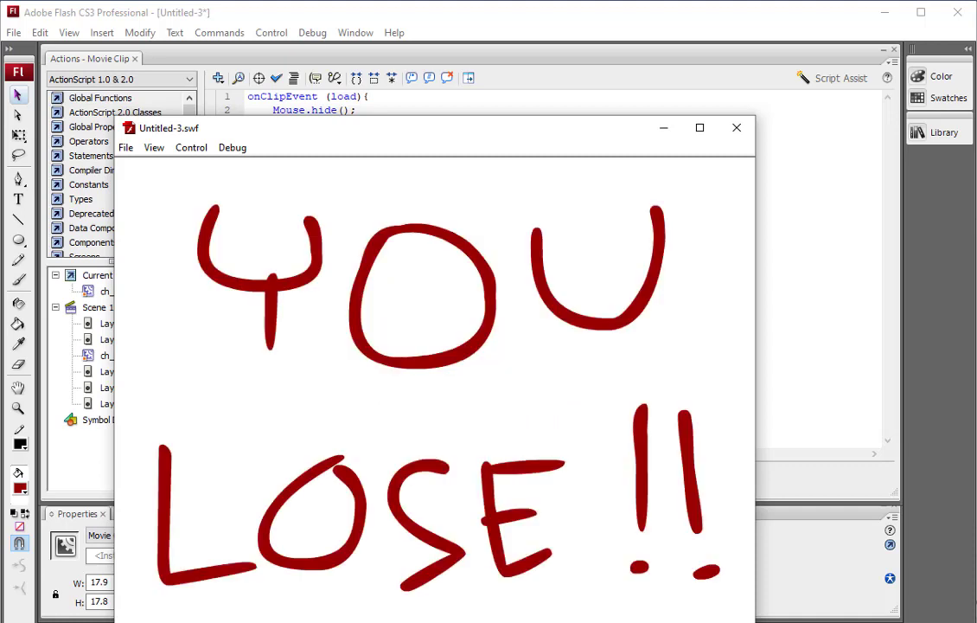
Step: Shoot past the enemy repeatedly to check the lose condition, and close the test movie and the script editor
{"action": "left_click", "coordinate": [462, 340]}
{"action": "left_click", "coordinate": [294, 460]}
{"action": "left_click", "coordinate": [511, 428]}
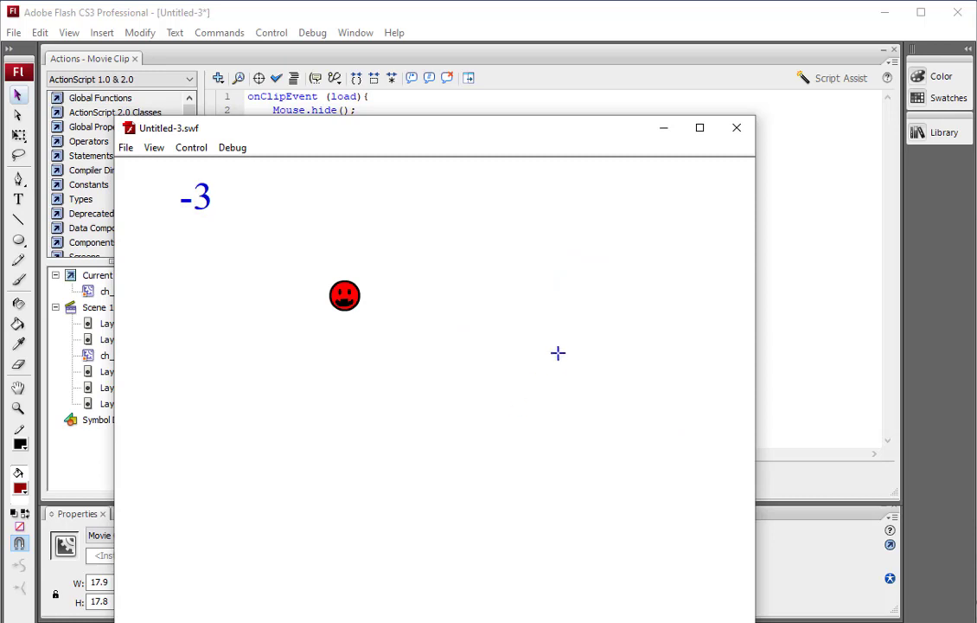
{"action": "left_click", "coordinate": [556, 352]}
{"action": "left_click", "coordinate": [471, 437]}
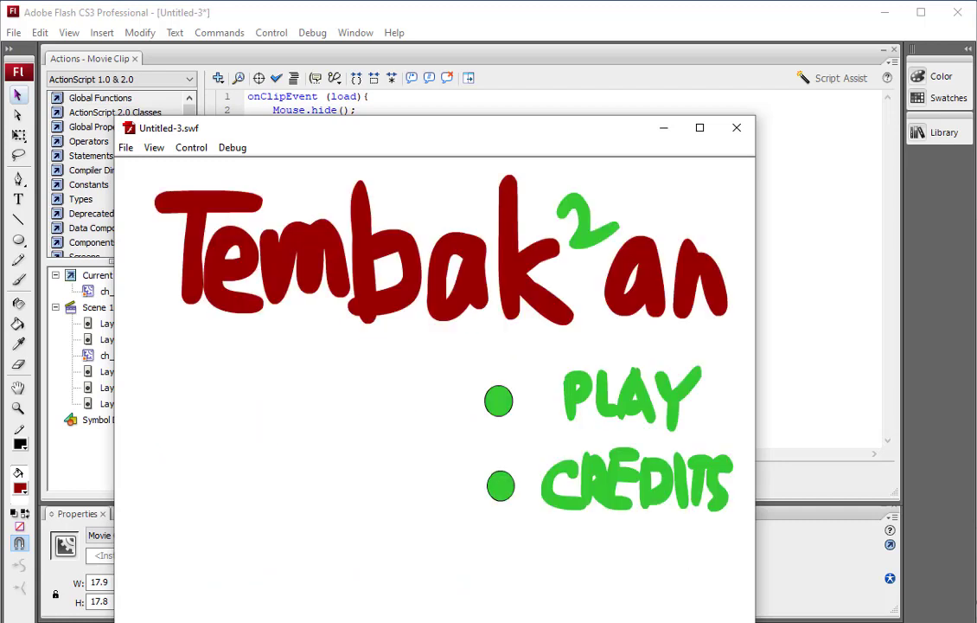
{"action": "left_click", "coordinate": [481, 437]}
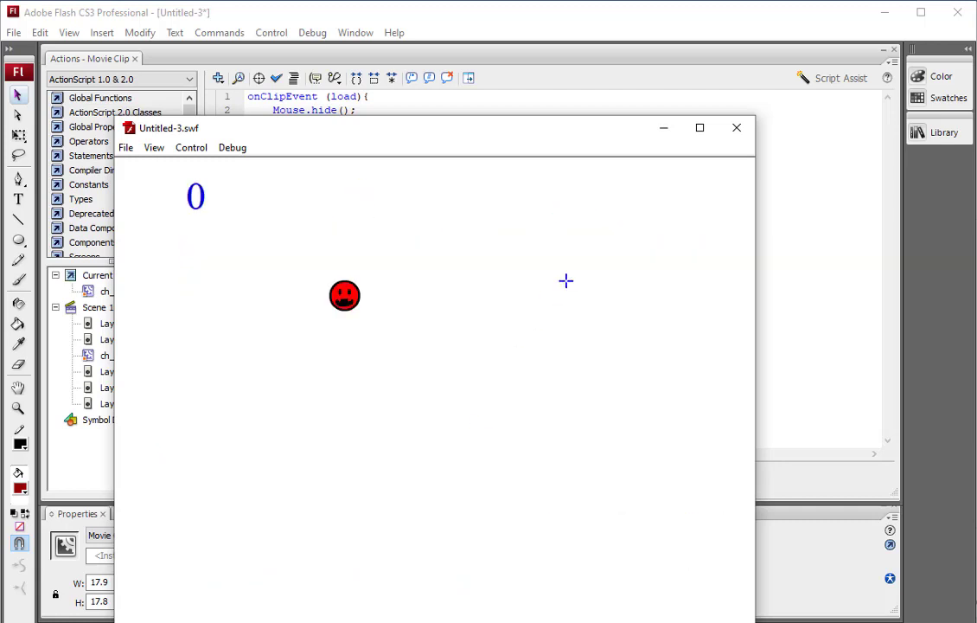
{"action": "left_click", "coordinate": [736, 128]}
{"action": "left_click", "coordinate": [894, 50]}
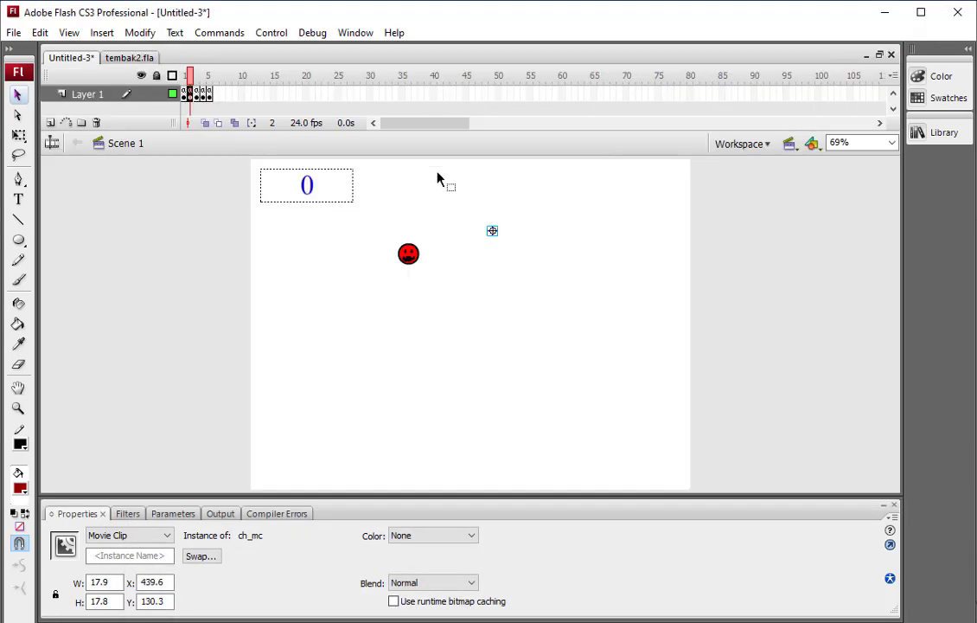
Step: Look through the game screens on frames 1 to 5 and return to frame 1
{"action": "left_click", "coordinate": [183, 94]}
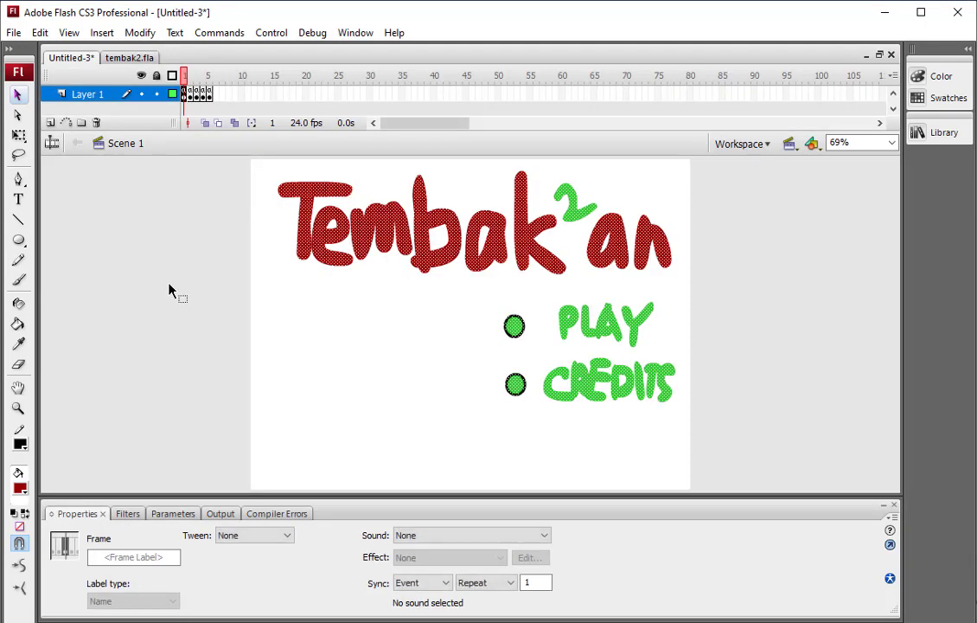
{"action": "left_click", "coordinate": [191, 93]}
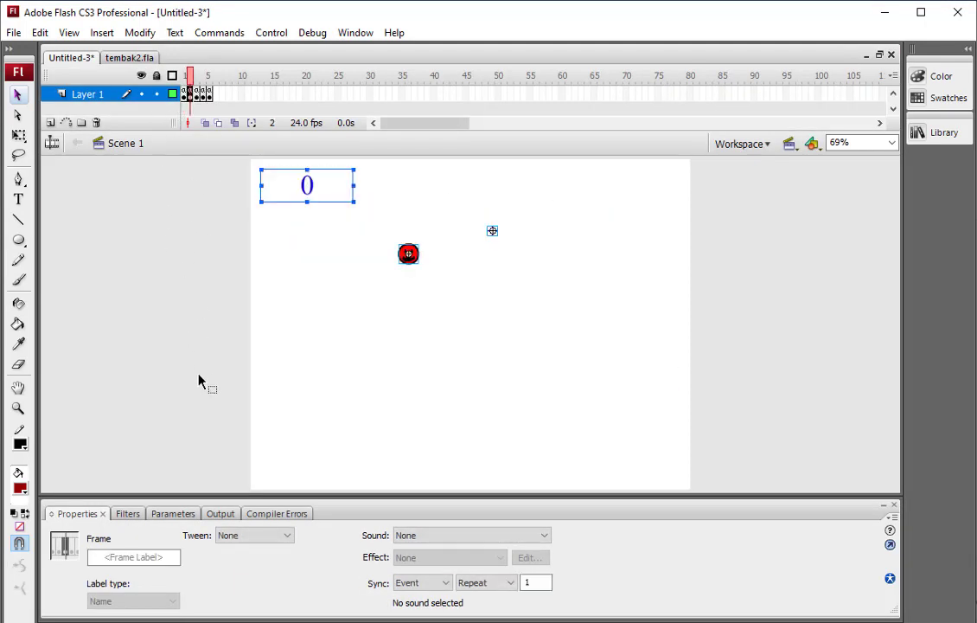
{"action": "left_click", "coordinate": [197, 93]}
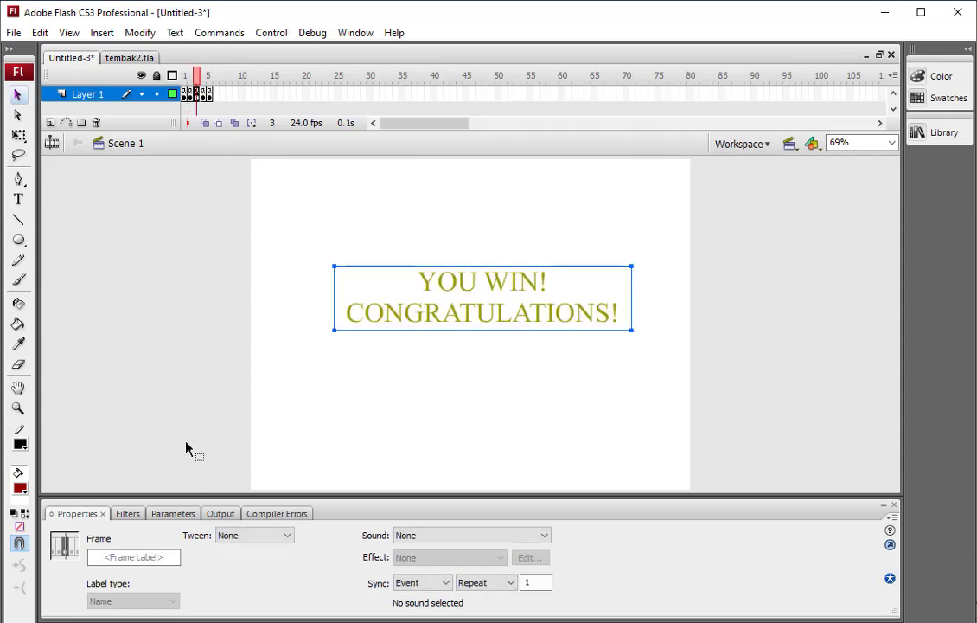
{"action": "left_click", "coordinate": [204, 93]}
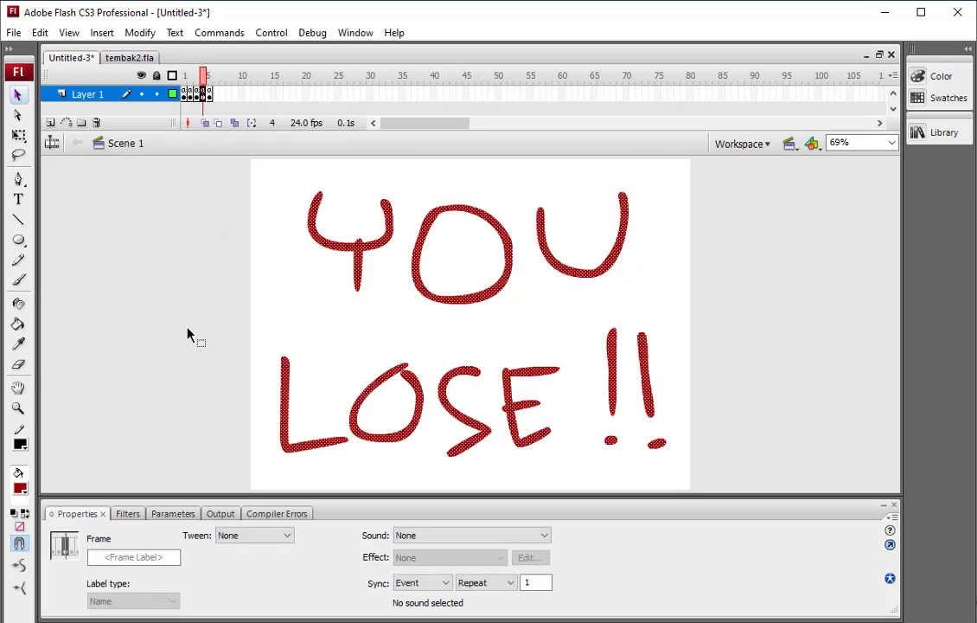
{"action": "left_click", "coordinate": [208, 93]}
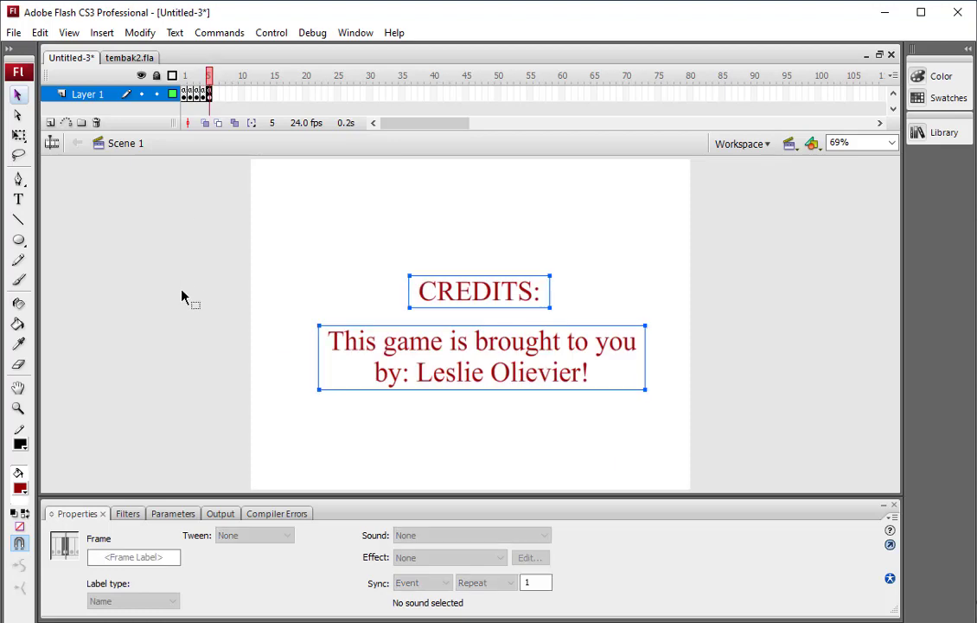
{"action": "left_click", "coordinate": [184, 93]}
{"action": "left_click", "coordinate": [303, 343]}
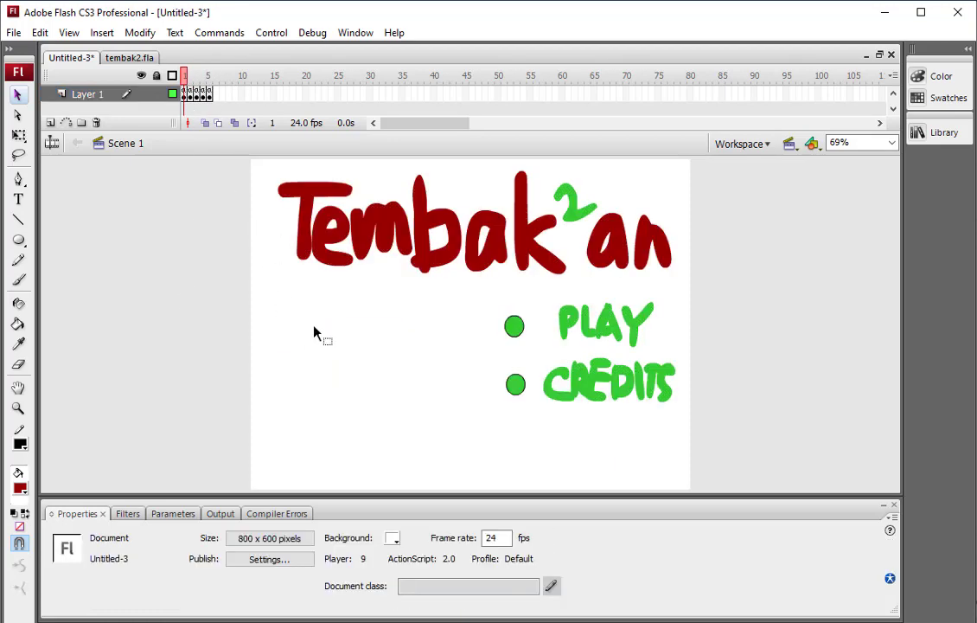
{"action": "left_click_drag", "start_coordinate": [516, 339], "coordinate": [533, 351]}
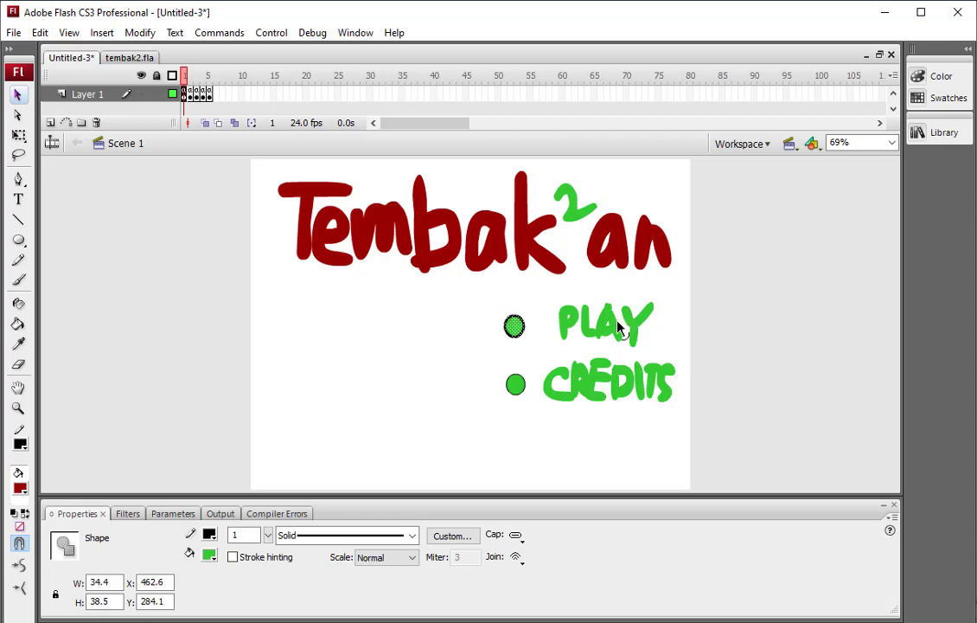
{"action": "right_click", "coordinate": [514, 327]}
{"action": "left_click", "coordinate": [439, 354]}
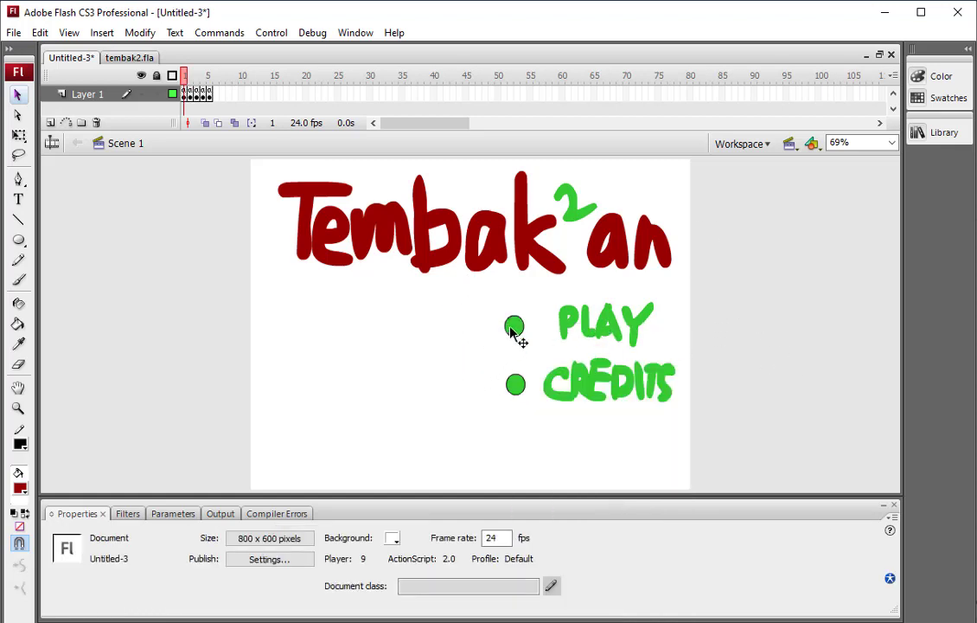
Step: Try converting the green circle beside PLAY to a movie clip symbol with the default name, and undo the conversion
{"action": "key", "text": "ctrl+equal"}
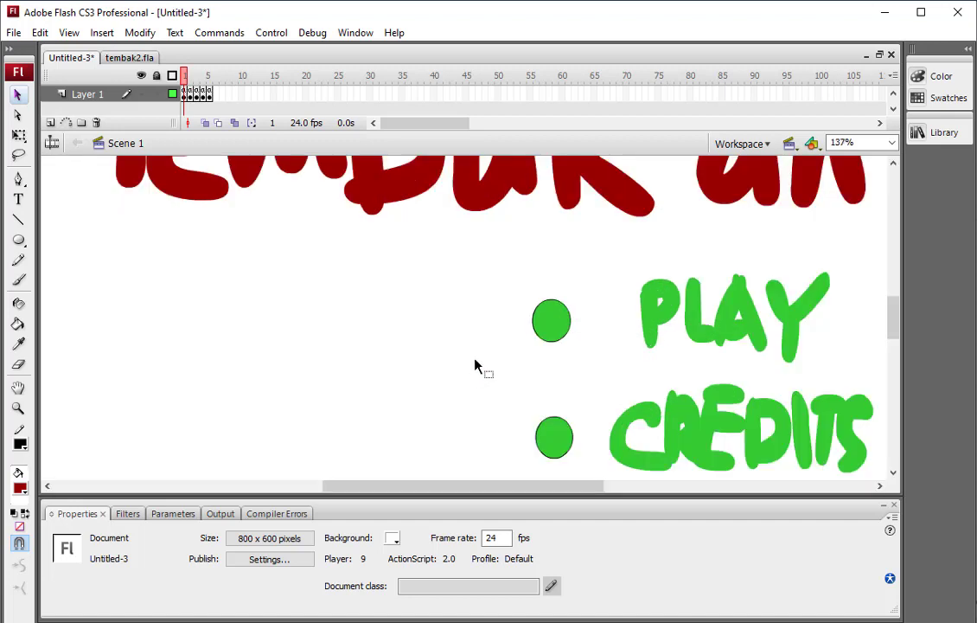
{"action": "left_click_drag", "start_coordinate": [476, 366], "coordinate": [434, 249]}
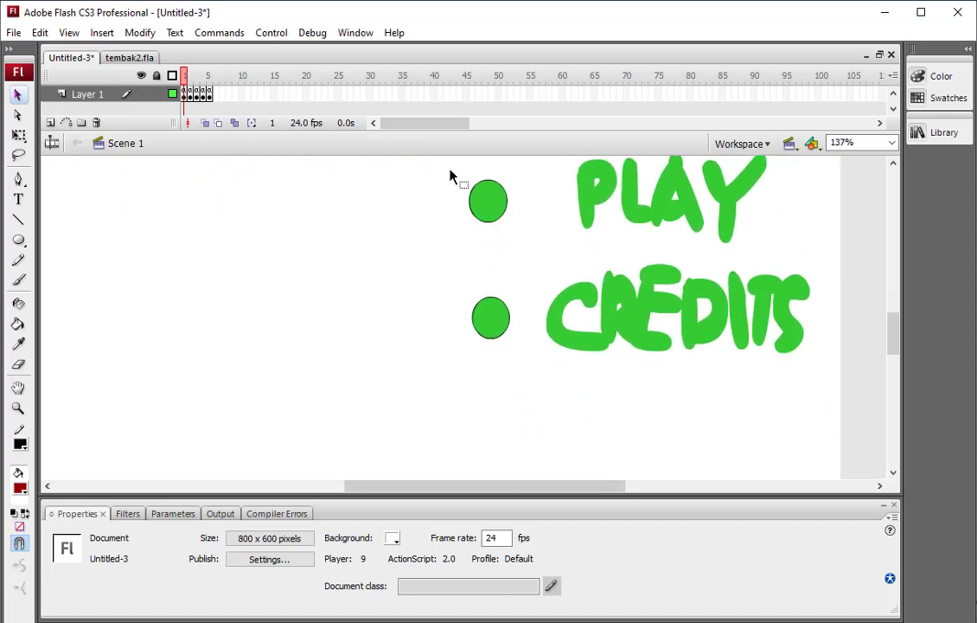
{"action": "left_click_drag", "start_coordinate": [453, 171], "coordinate": [510, 224]}
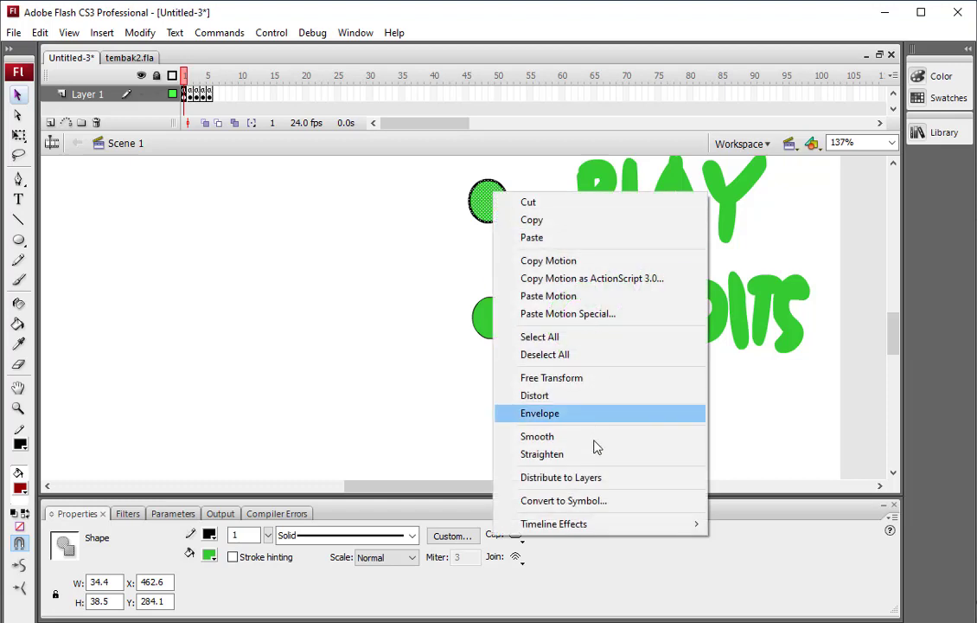
{"action": "left_click", "coordinate": [562, 500]}
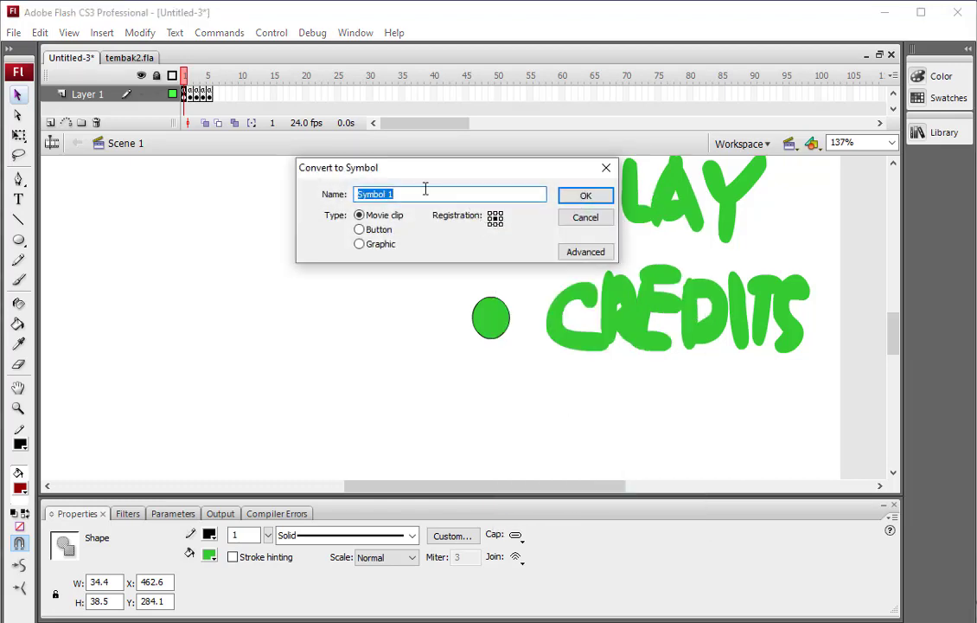
{"action": "left_click", "coordinate": [602, 199]}
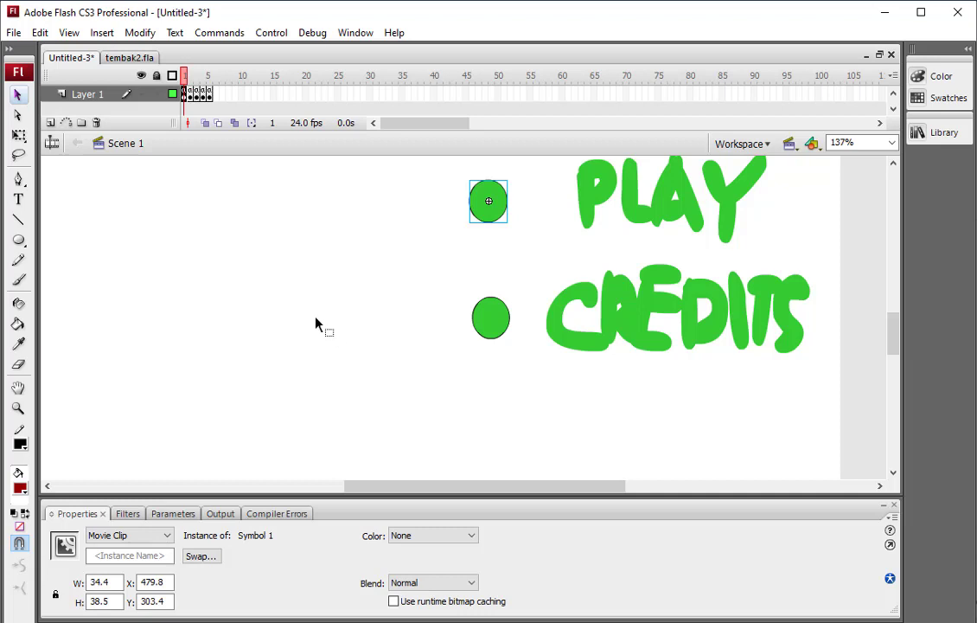
{"action": "key", "text": "ctrl+z"}
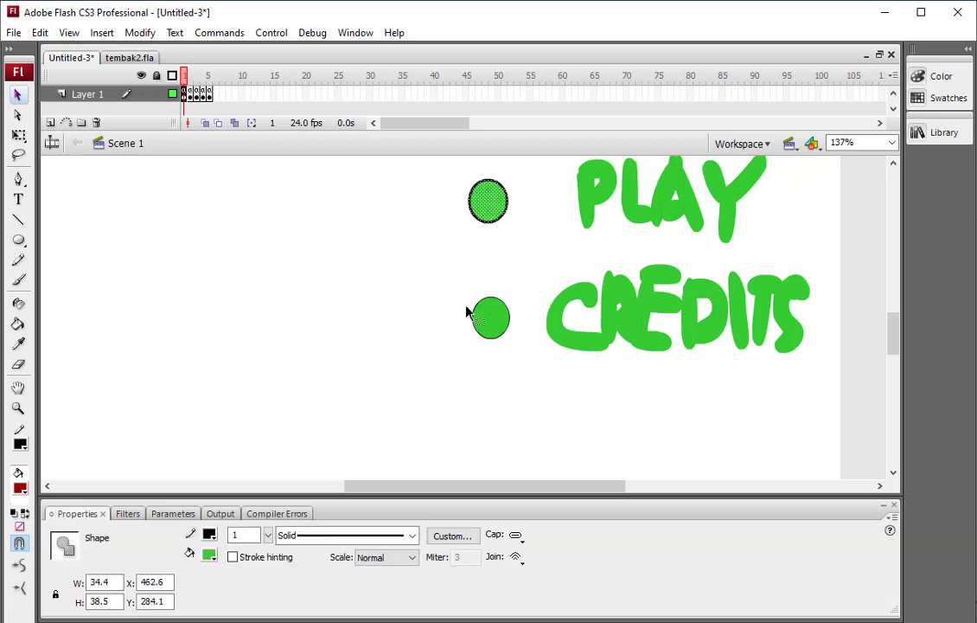
Step: Convert the green circle beside PLAY to a button symbol named "tombol play"
{"action": "right_click", "coordinate": [487, 199]}
{"action": "left_click", "coordinate": [571, 500]}
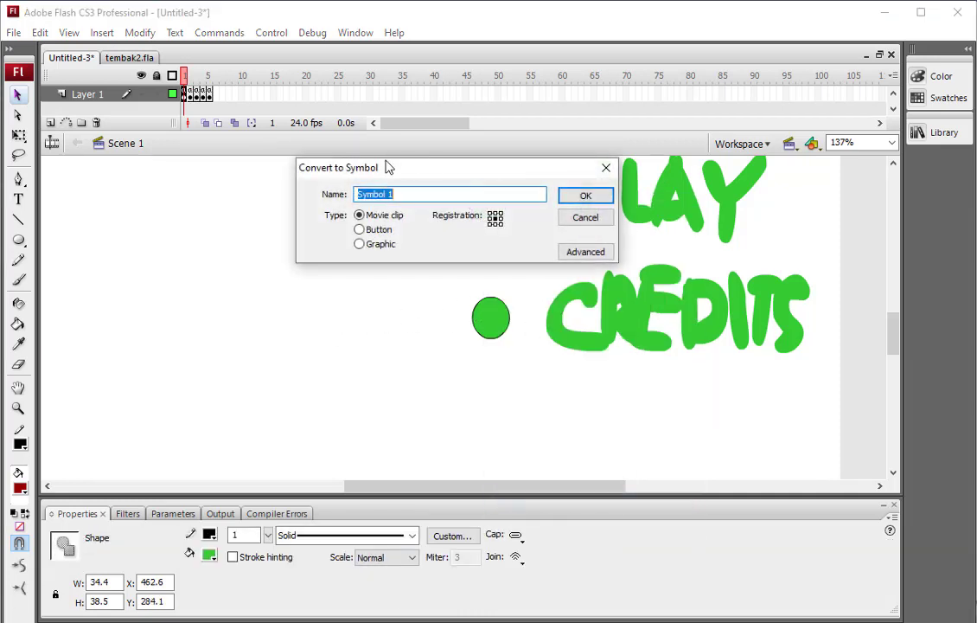
{"action": "left_click", "coordinate": [374, 229]}
{"action": "left_click", "coordinate": [414, 194]}
{"action": "type", "text": "om"}
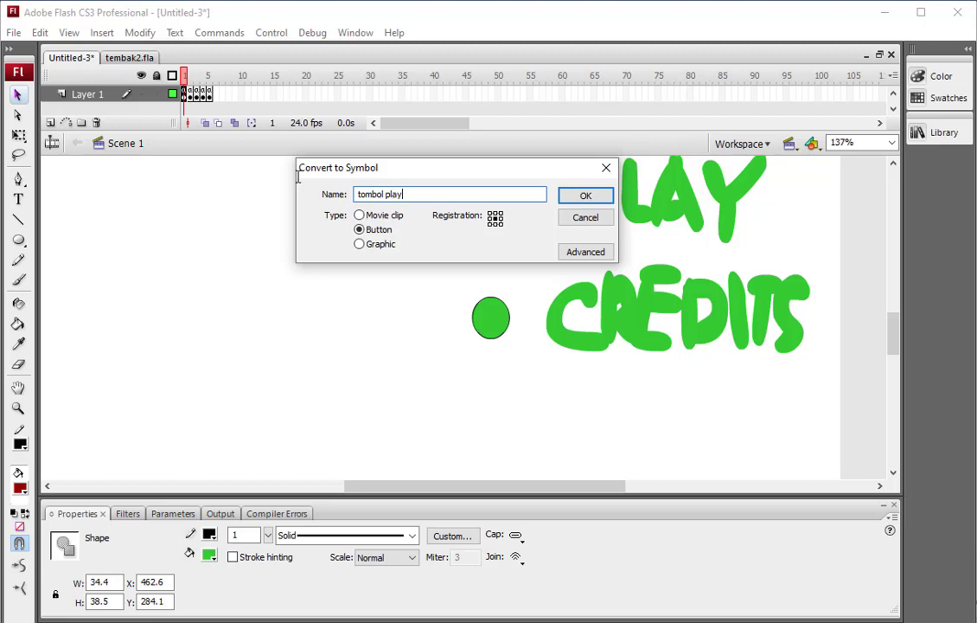
{"action": "type", "text": "bol play"}
{"action": "left_click", "coordinate": [568, 198]}
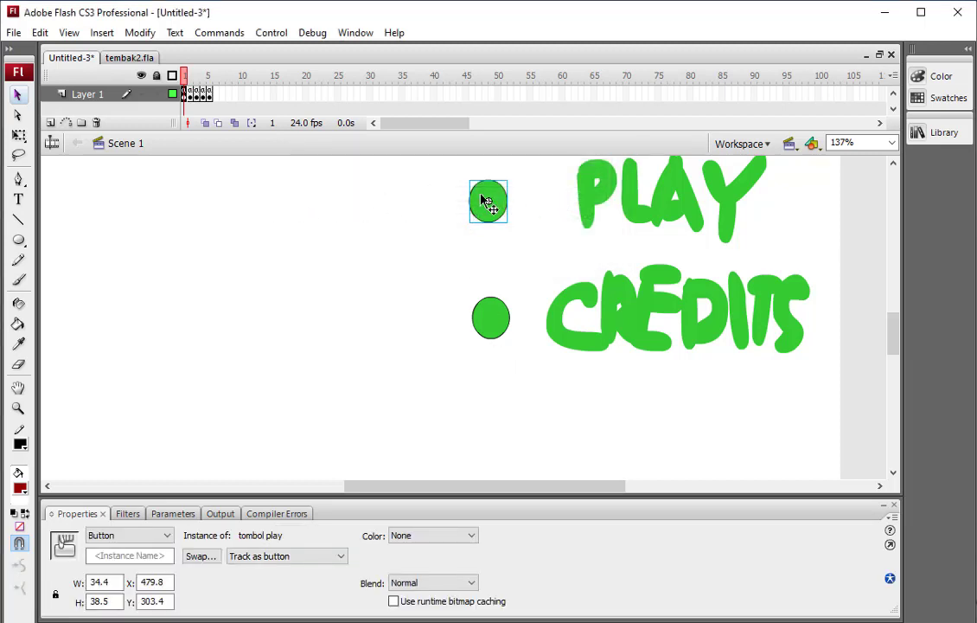
Step: Change the fill colour of the circle beside CREDITS to orange
{"action": "left_click_drag", "start_coordinate": [452, 277], "coordinate": [519, 360]}
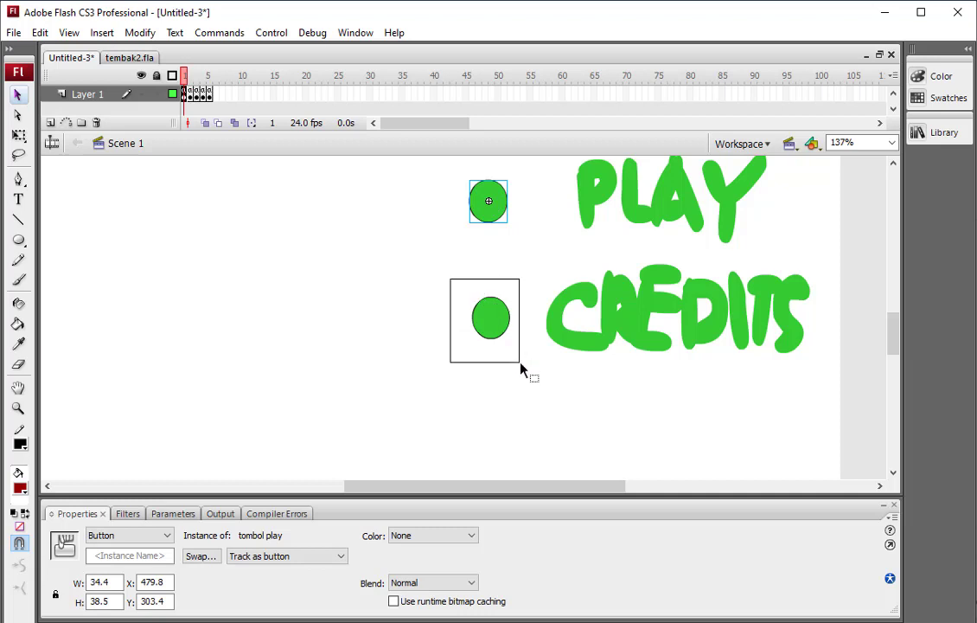
{"action": "left_click", "coordinate": [210, 556]}
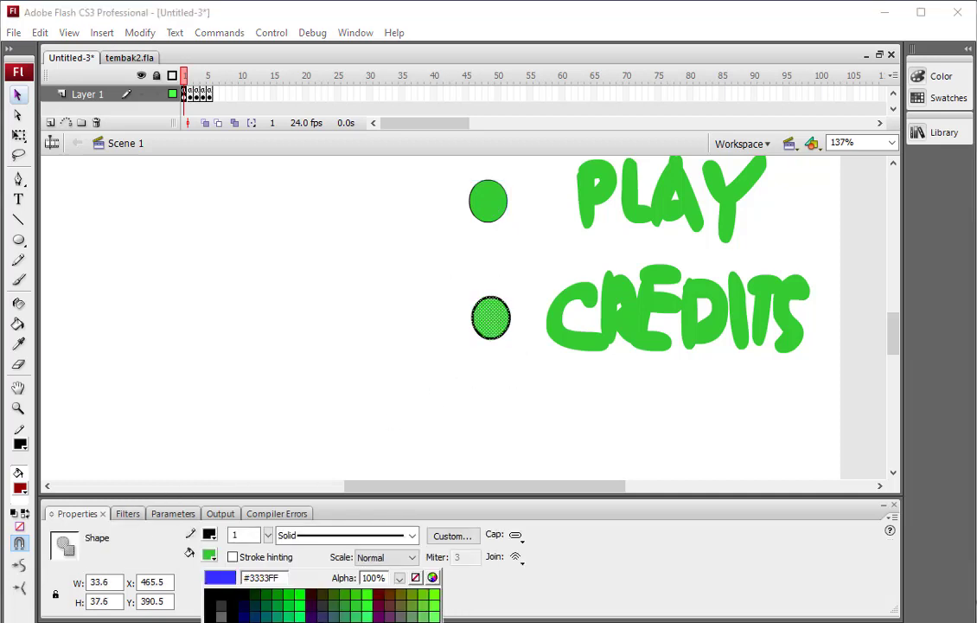
{"action": "left_click", "coordinate": [344, 622]}
Step: Convert the orange circle beside CREDITS to a button symbol named "tombol credits"
{"action": "left_click", "coordinate": [439, 278]}
{"action": "left_click_drag", "start_coordinate": [437, 276], "coordinate": [524, 377]}
{"action": "right_click", "coordinate": [491, 321]}
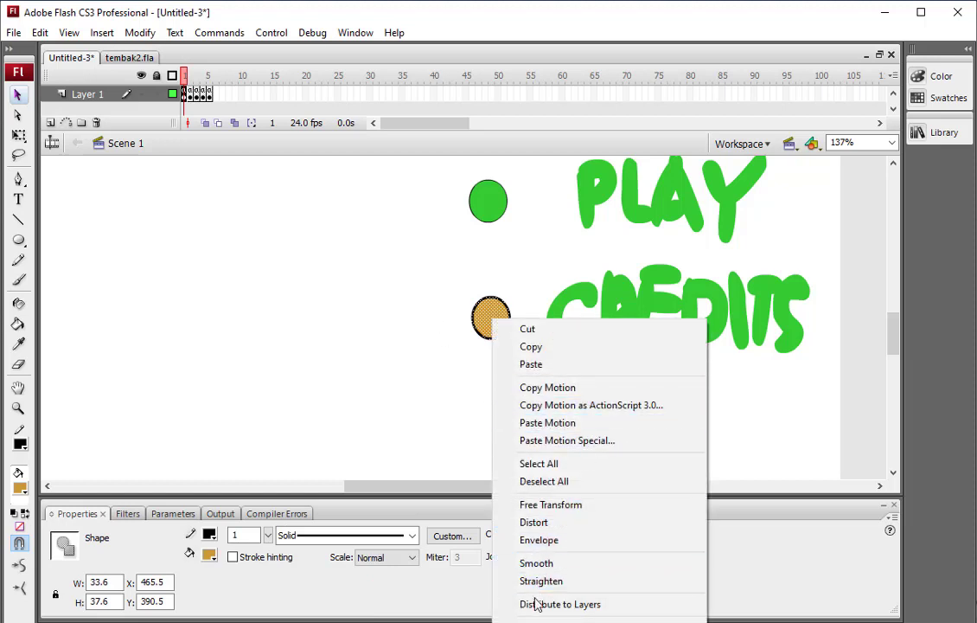
{"action": "left_click", "coordinate": [456, 353]}
{"action": "key", "text": "space"}
{"action": "left_click_drag", "start_coordinate": [501, 367], "coordinate": [489, 302]}
{"action": "right_click", "coordinate": [480, 247]}
{"action": "left_click", "coordinate": [432, 216]}
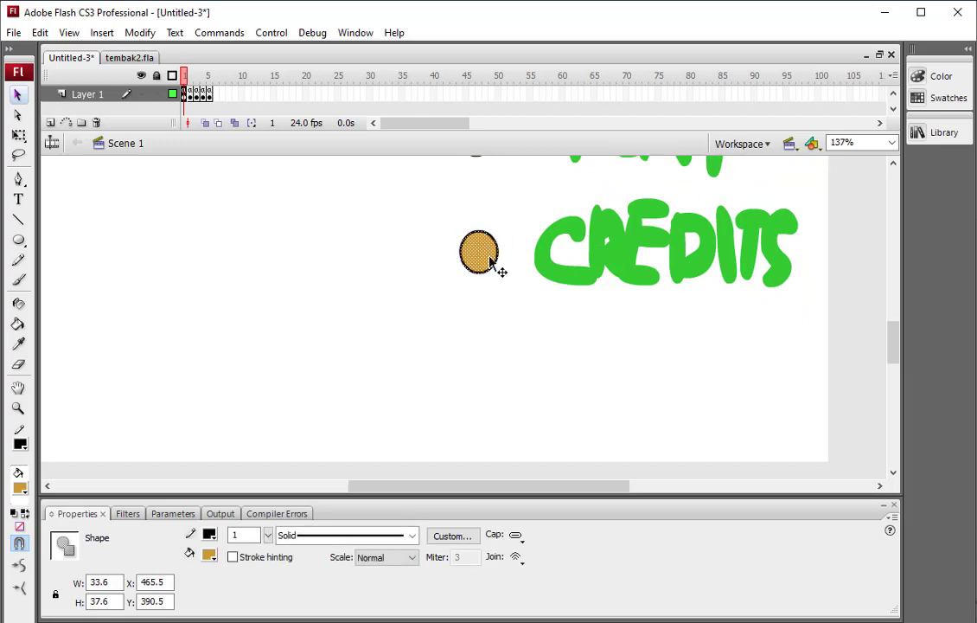
{"action": "right_click", "coordinate": [490, 259]}
{"action": "left_click", "coordinate": [563, 563]}
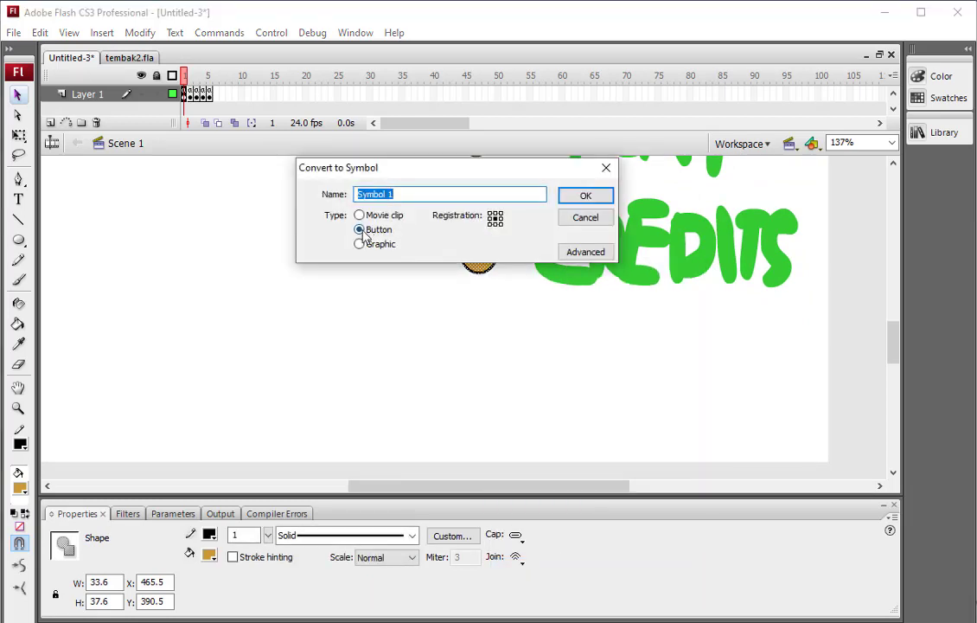
{"action": "left_click_drag", "start_coordinate": [419, 198], "coordinate": [347, 197]}
{"action": "type", "text": "tombo"}
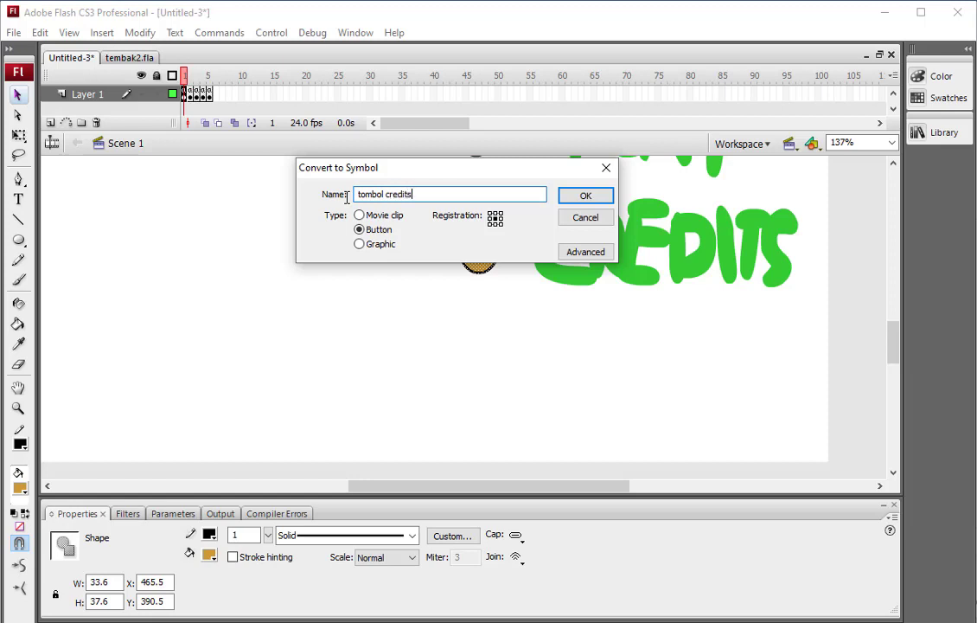
{"action": "left_click", "coordinate": [567, 198]}
{"action": "left_click", "coordinate": [810, 355]}
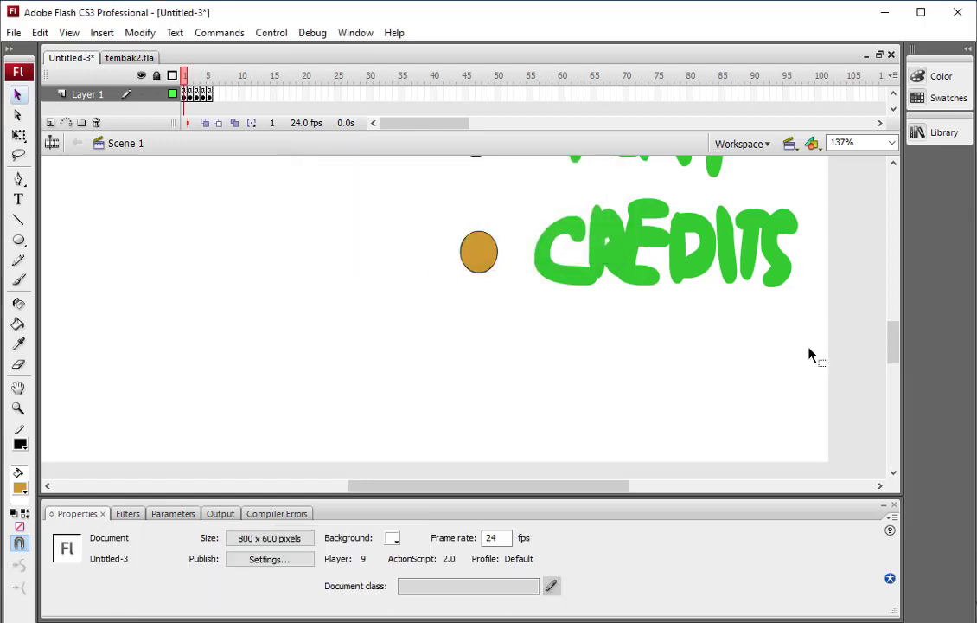
Step: Test the movie to check the menu screen with both circle buttons, and close the preview
{"action": "scroll", "coordinate": [886, 337], "scroll_direction": "up", "scroll_amount": 5}
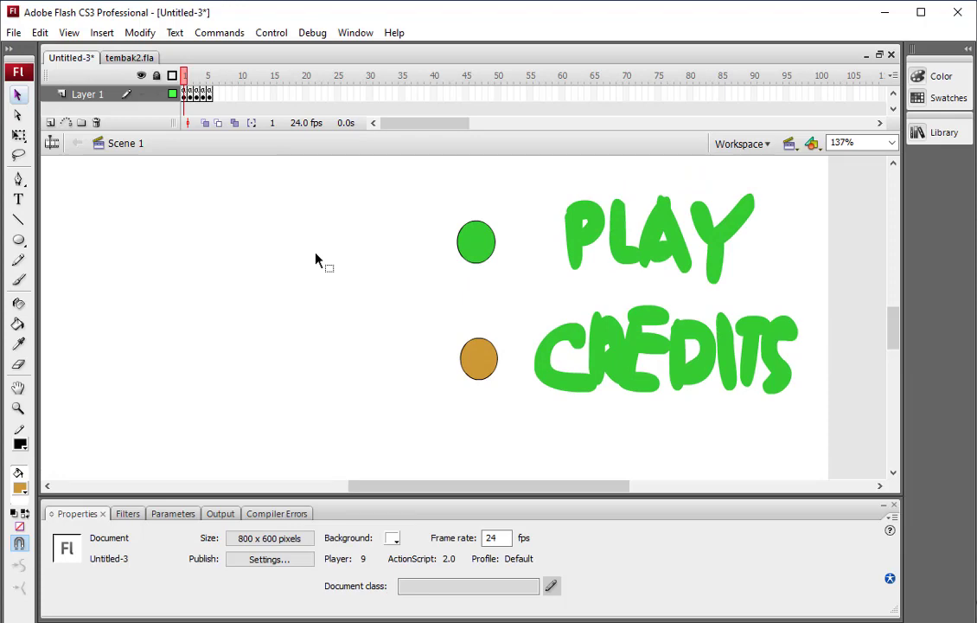
{"action": "key", "text": "ctrl+Return"}
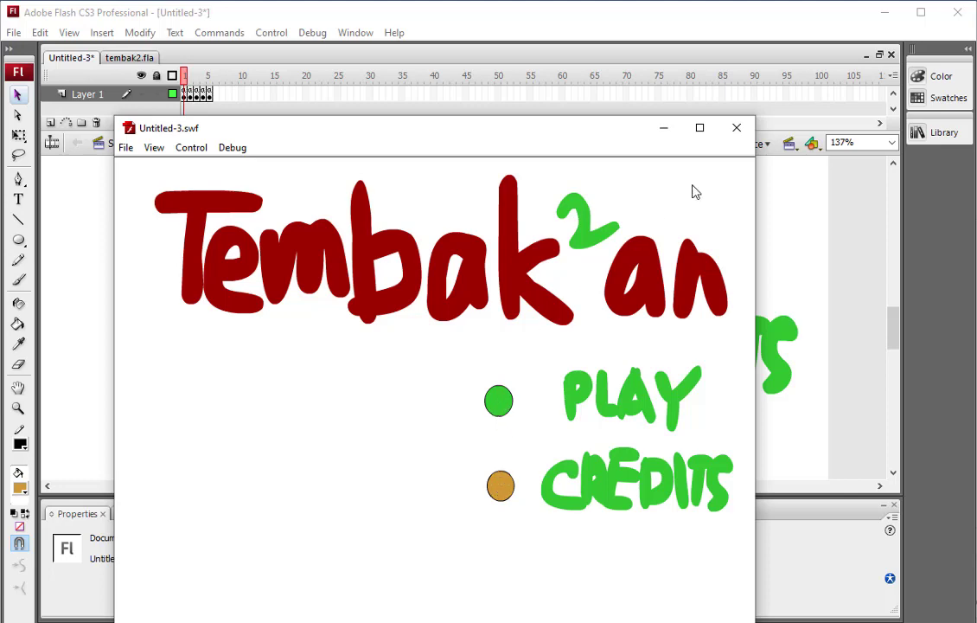
{"action": "left_click", "coordinate": [737, 127]}
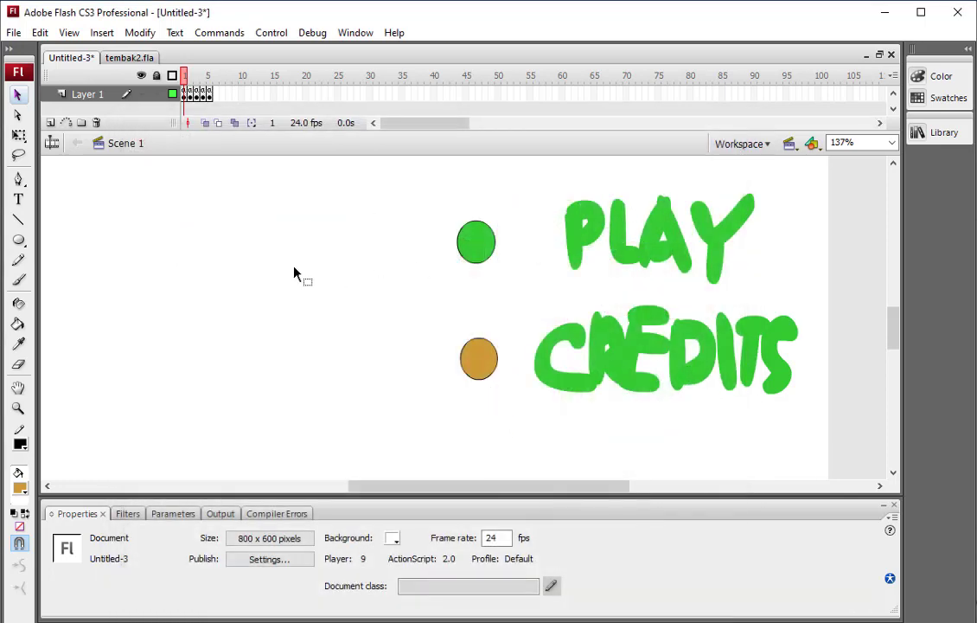
Step: Give the green PLAY button an on(release) script that runs _root.gotoAndPlay(2);
{"action": "left_click", "coordinate": [469, 231]}
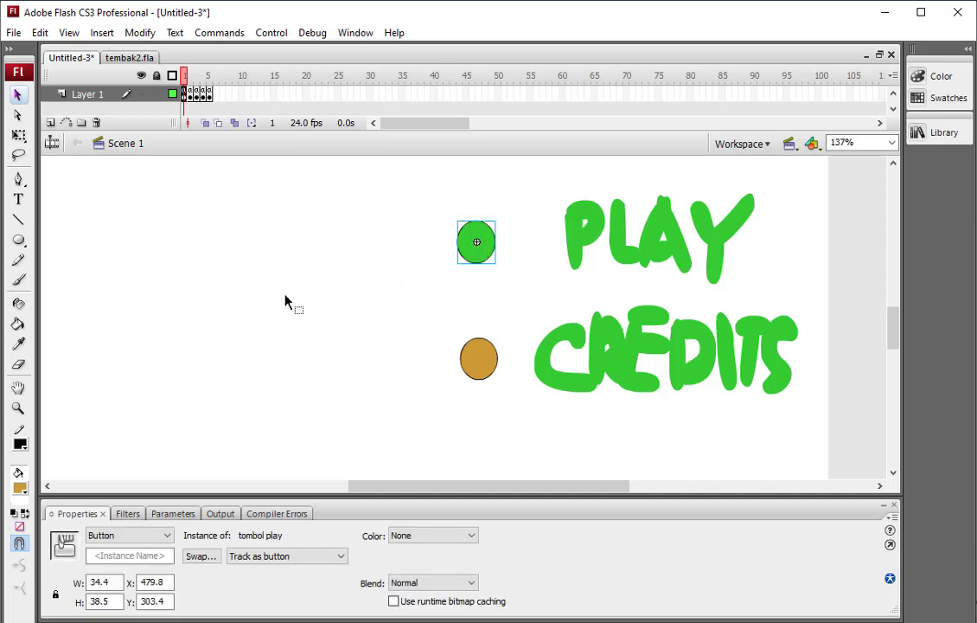
{"action": "left_click", "coordinate": [428, 217]}
{"action": "left_click", "coordinate": [463, 256]}
{"action": "key", "text": "F9"}
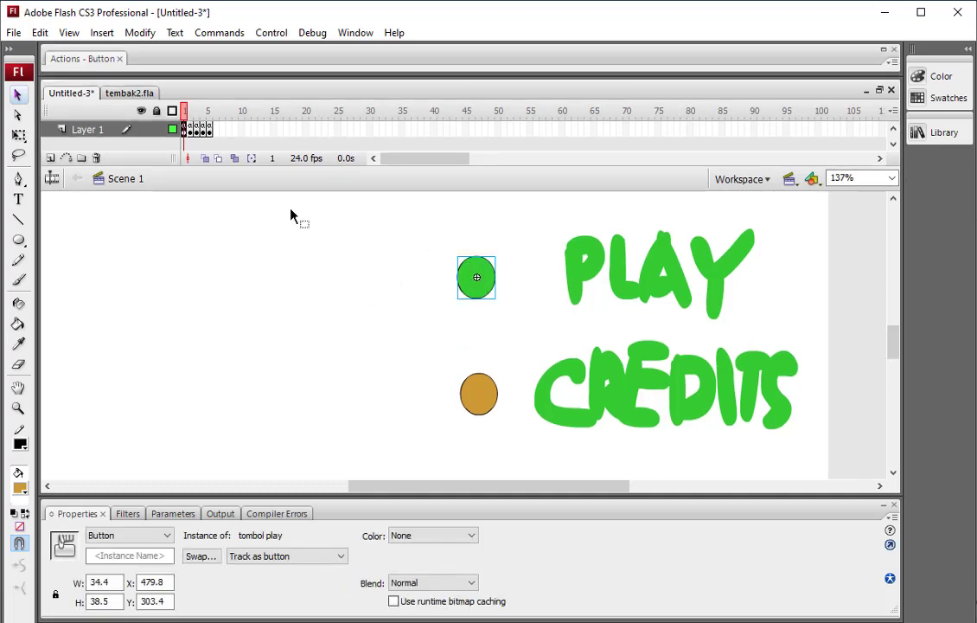
{"action": "left_click", "coordinate": [714, 58]}
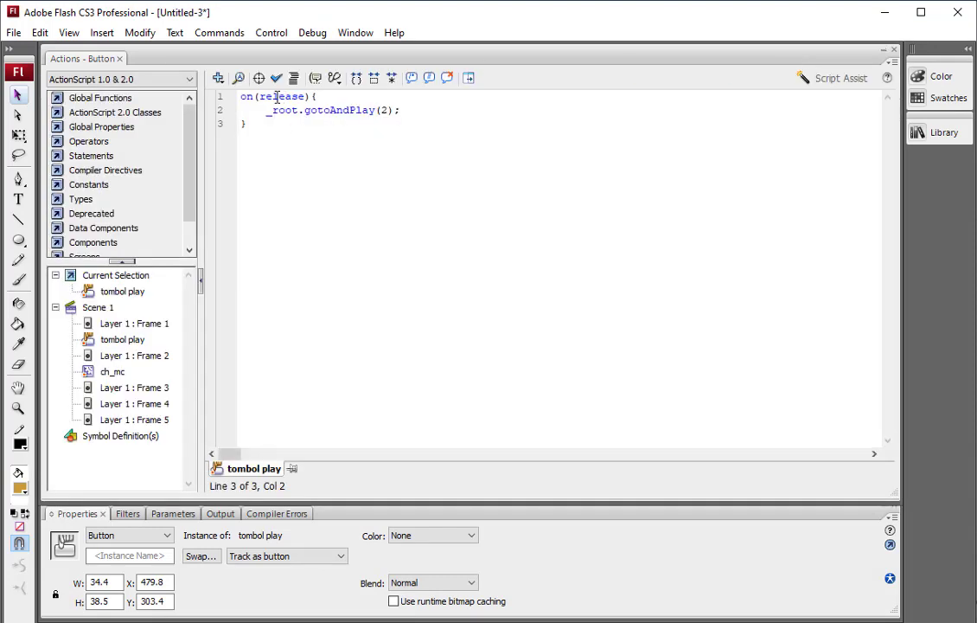
Step: Copy the PLAY button's entire script, close the script editor and select the orange circle beside CREDITS
{"action": "key", "text": "ctrl+a"}
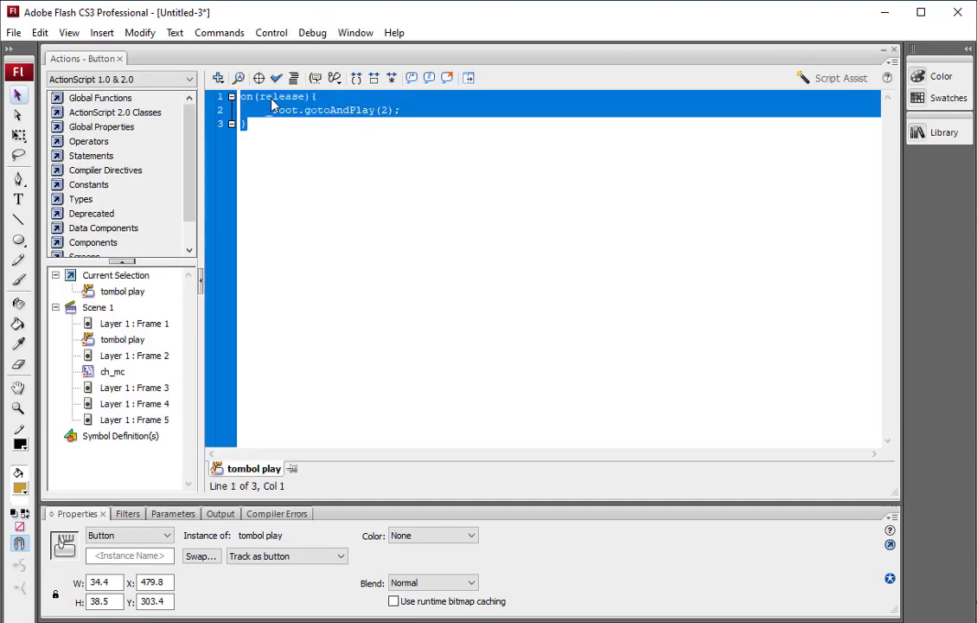
{"action": "right_click", "coordinate": [273, 101]}
{"action": "left_click", "coordinate": [328, 191]}
{"action": "left_click", "coordinate": [895, 50]}
{"action": "left_click", "coordinate": [405, 301]}
{"action": "left_click", "coordinate": [470, 367]}
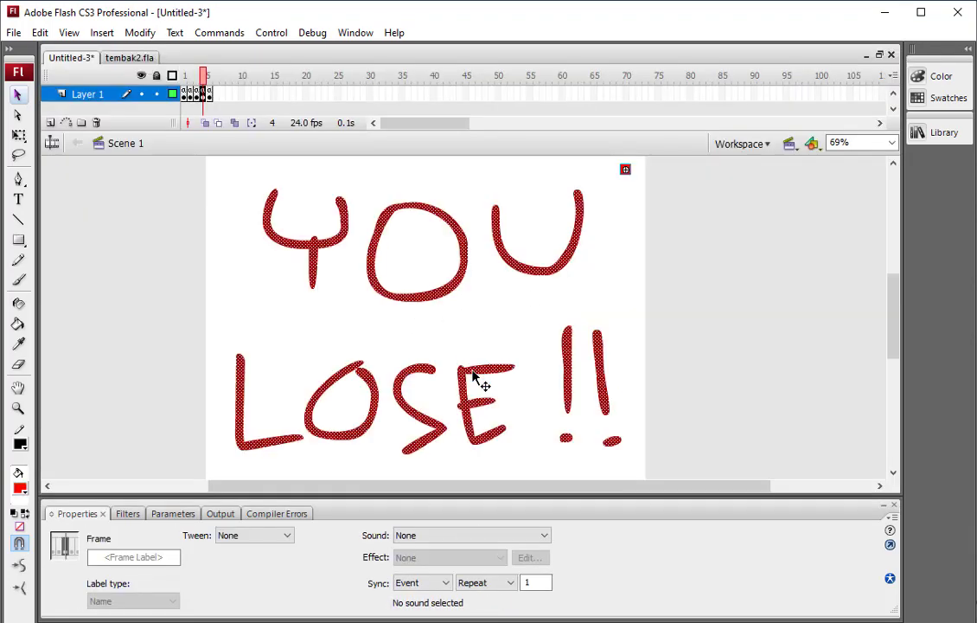
Step: Add Mouse.show(); below stop(); in the script of frame 4, the YOU LOSE screen
{"action": "key", "text": "ctrl+a"}
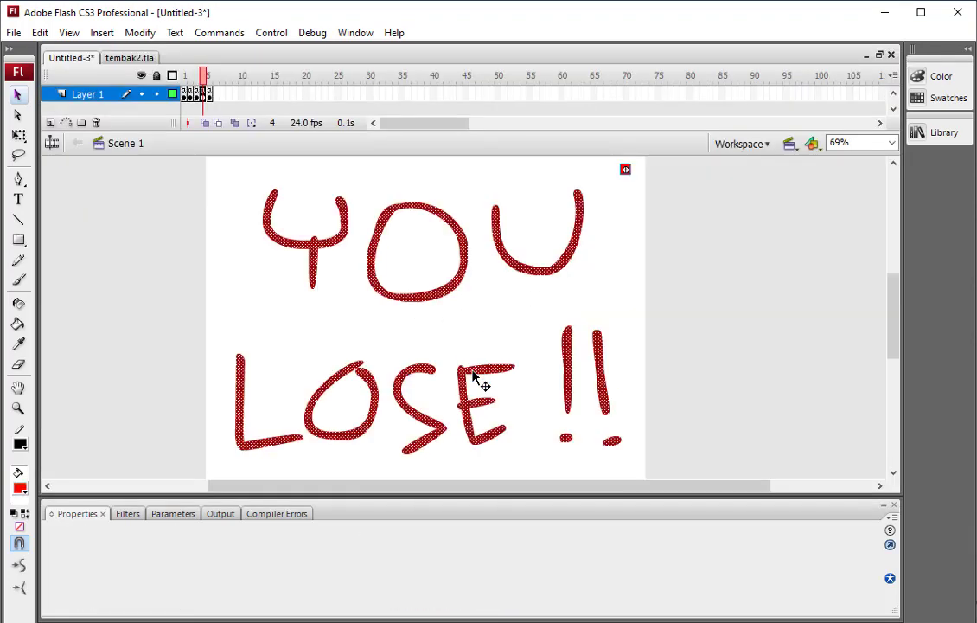
{"action": "right_click", "coordinate": [474, 378]}
{"action": "key", "text": "Escape"}
{"action": "left_click", "coordinate": [198, 93]}
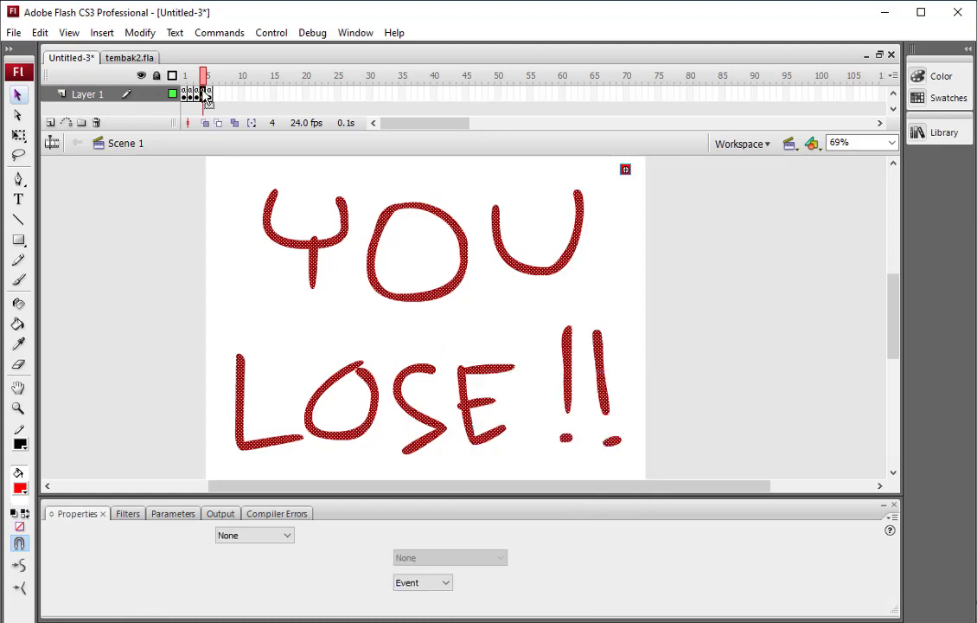
{"action": "right_click", "coordinate": [200, 92]}
{"action": "left_click", "coordinate": [245, 487]}
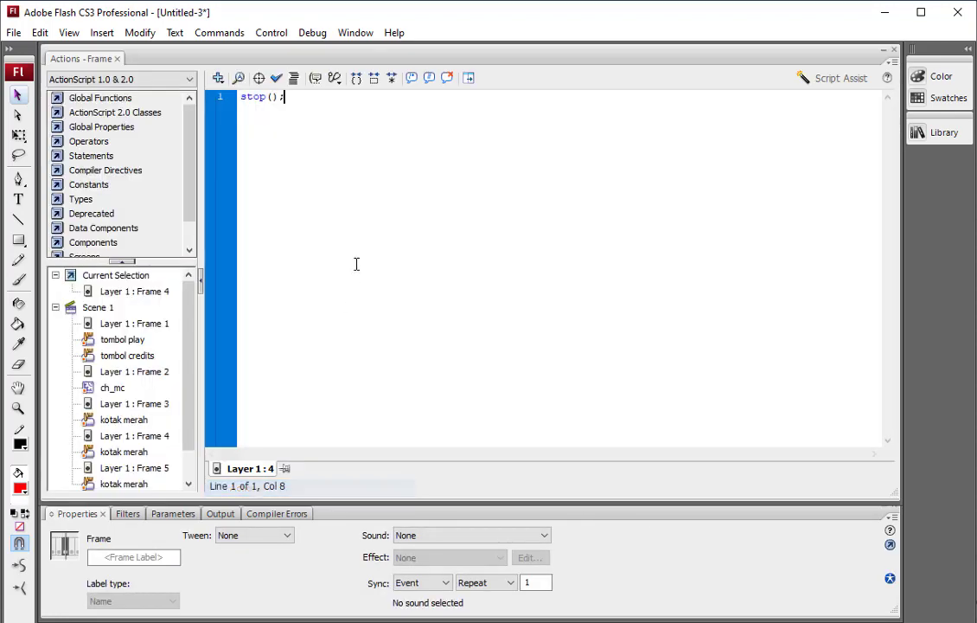
{"action": "key", "text": "Return"}
{"action": "type", "text": "Mouse.show();"}
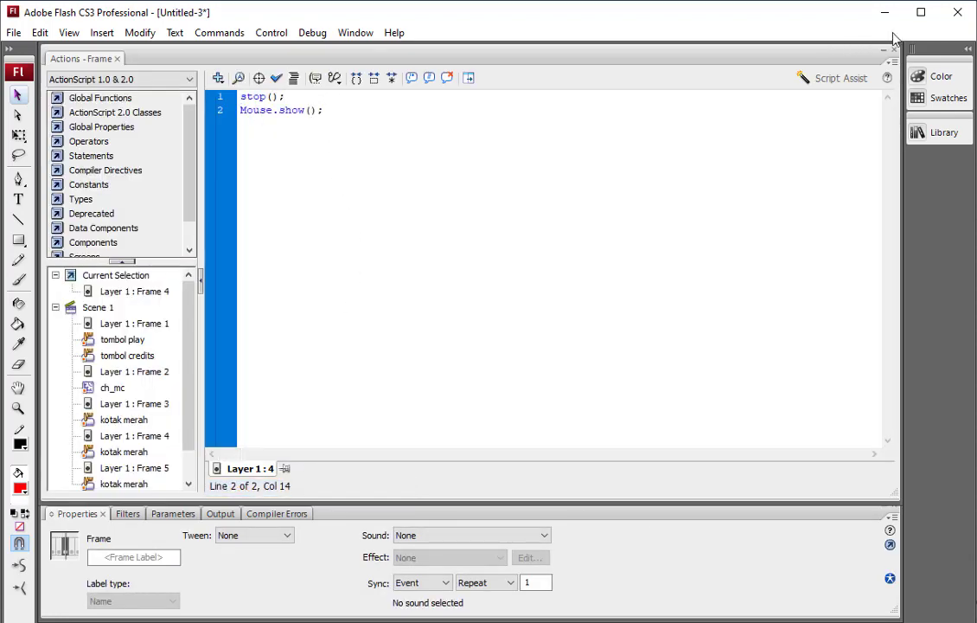
{"action": "left_click", "coordinate": [794, 58]}
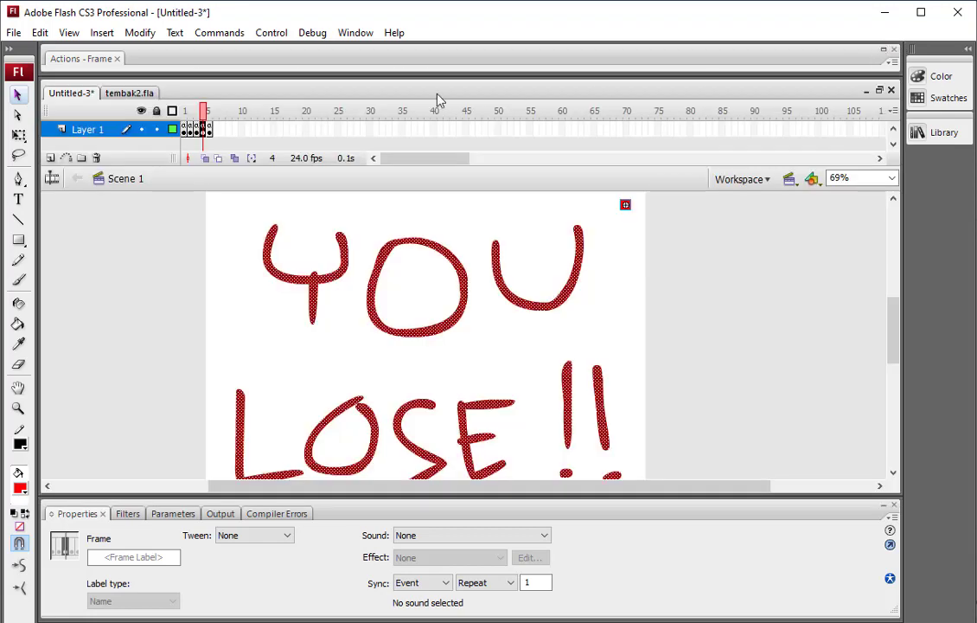
Step: Add Mouse.show(); below stop(); in the script of frame 5, the credits screen
{"action": "left_click", "coordinate": [209, 129]}
{"action": "right_click", "coordinate": [210, 130]}
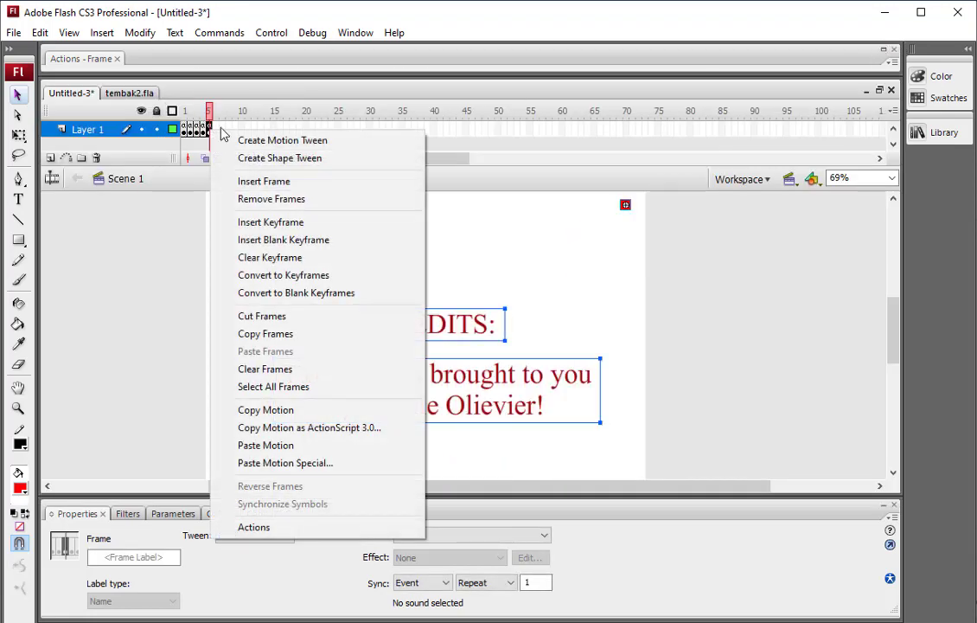
{"action": "left_click", "coordinate": [290, 526]}
{"action": "key", "text": "Return"}
{"action": "type", "text": "Mouse.show();"}
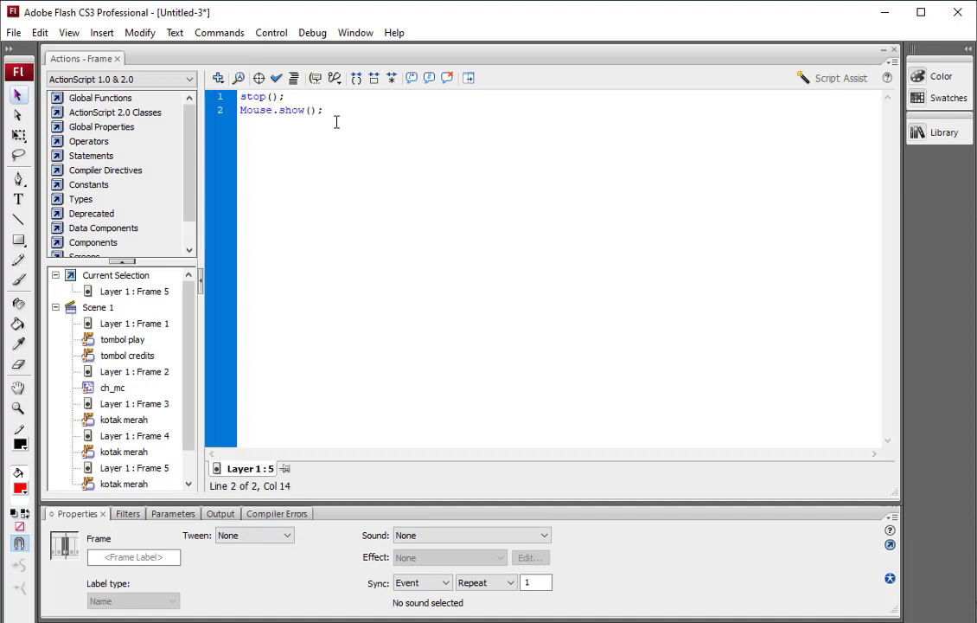
{"action": "key", "text": "F9"}
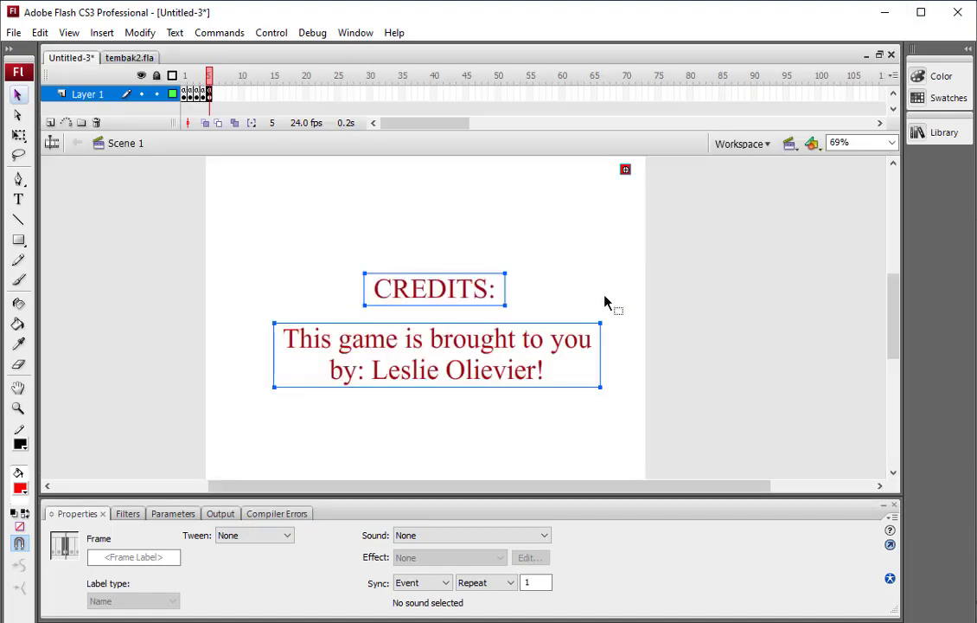
Step: Test the movie by starting a game with the PLAY button and returning from the lose screen to the menu
{"action": "key", "text": "ctrl+Return"}
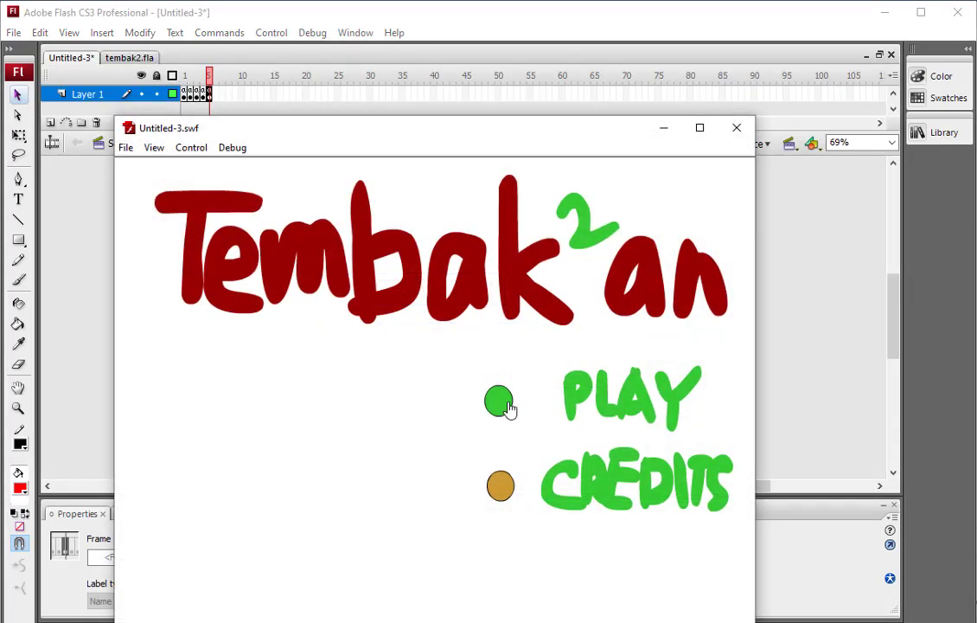
{"action": "left_click", "coordinate": [509, 409]}
{"action": "left_click", "coordinate": [349, 373]}
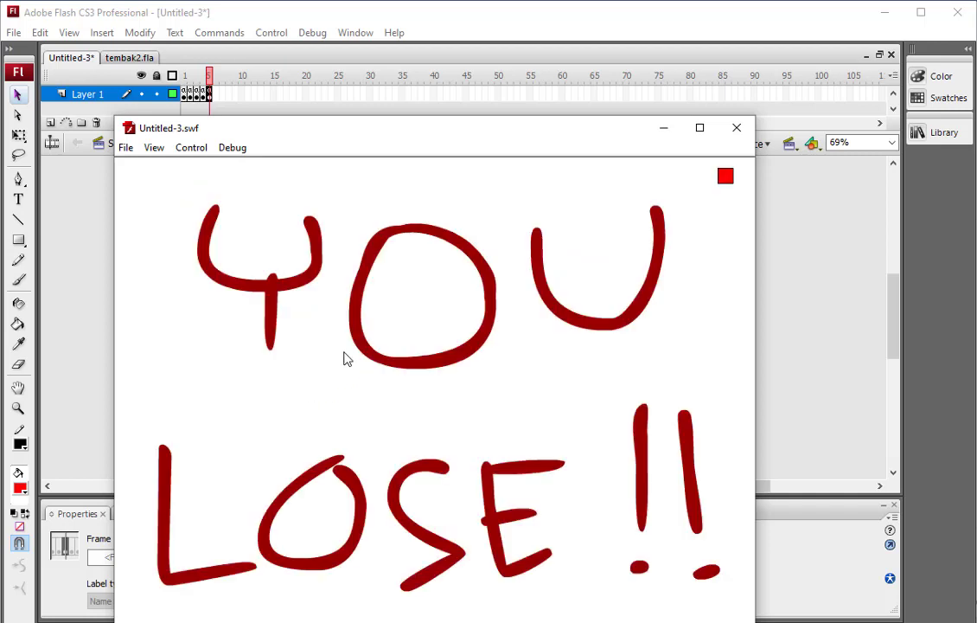
{"action": "left_click", "coordinate": [725, 177]}
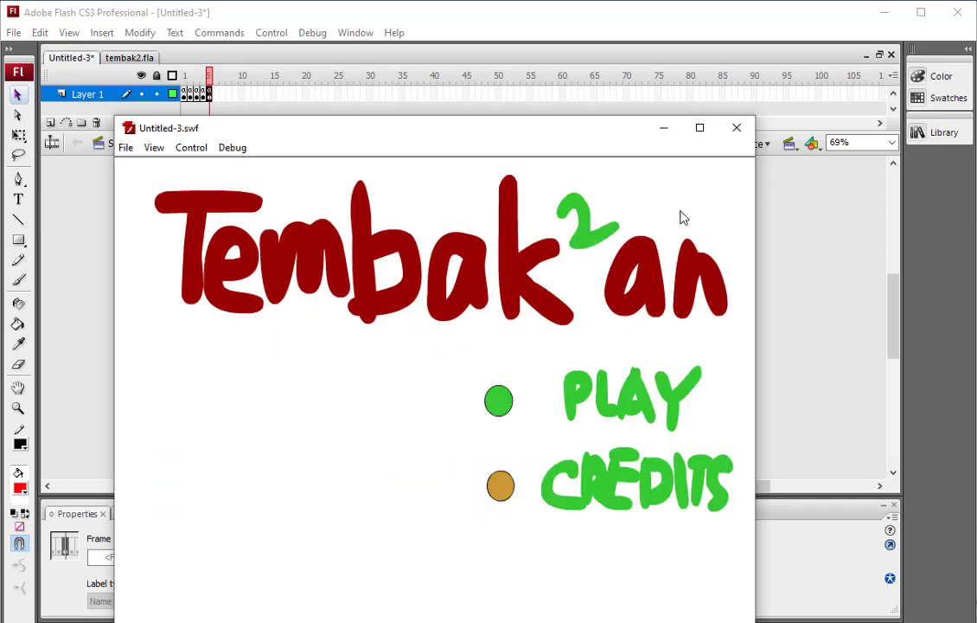
Step: Play another round from the menu, shooting at the red faces, and return to the menu with the red square
{"action": "left_click", "coordinate": [503, 403]}
{"action": "left_click", "coordinate": [345, 294]}
{"action": "left_click", "coordinate": [510, 371]}
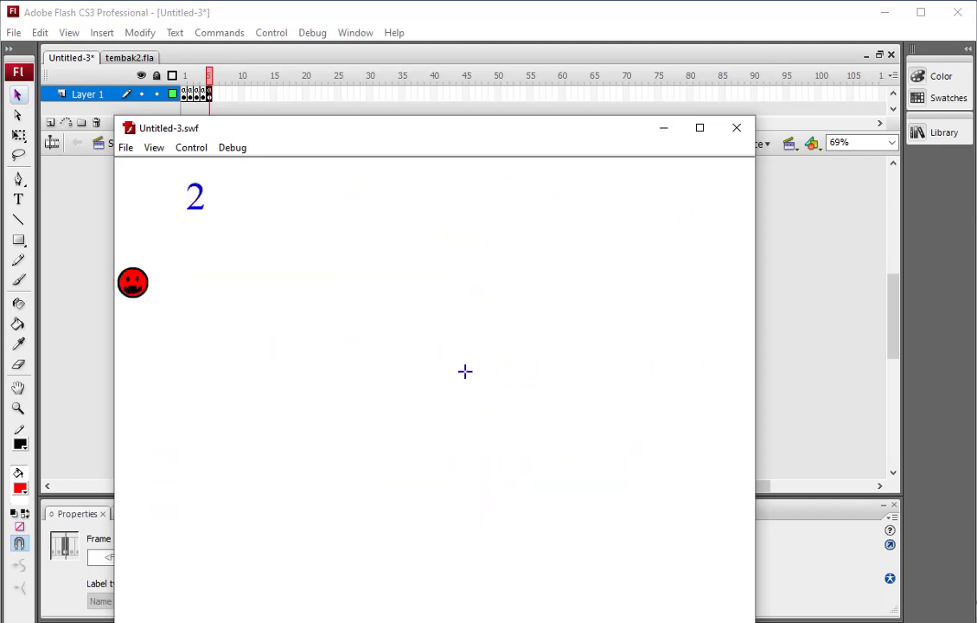
{"action": "left_click", "coordinate": [132, 288]}
{"action": "left_click", "coordinate": [180, 261]}
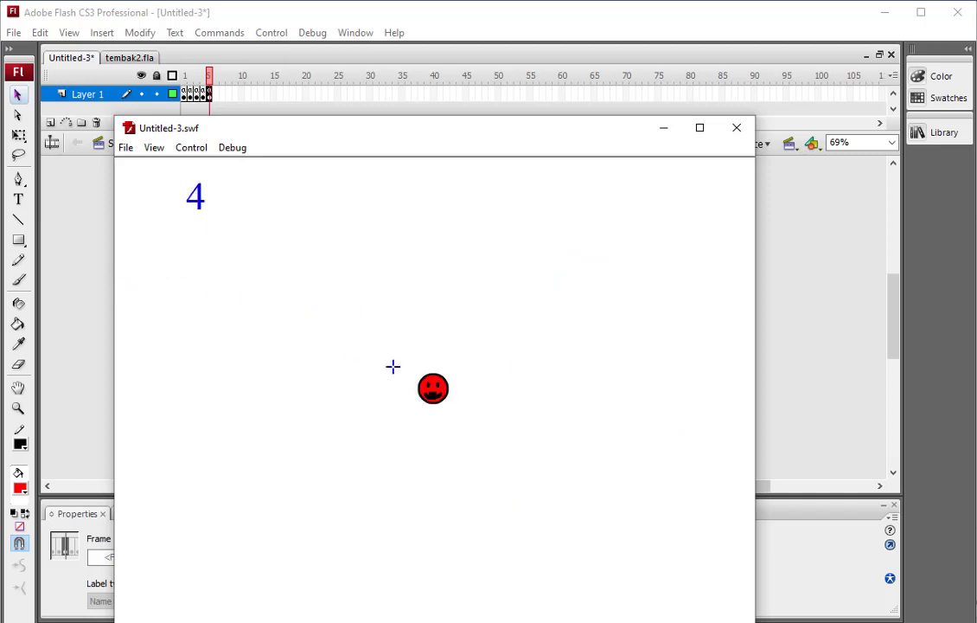
{"action": "left_click", "coordinate": [435, 390]}
{"action": "left_click", "coordinate": [727, 187]}
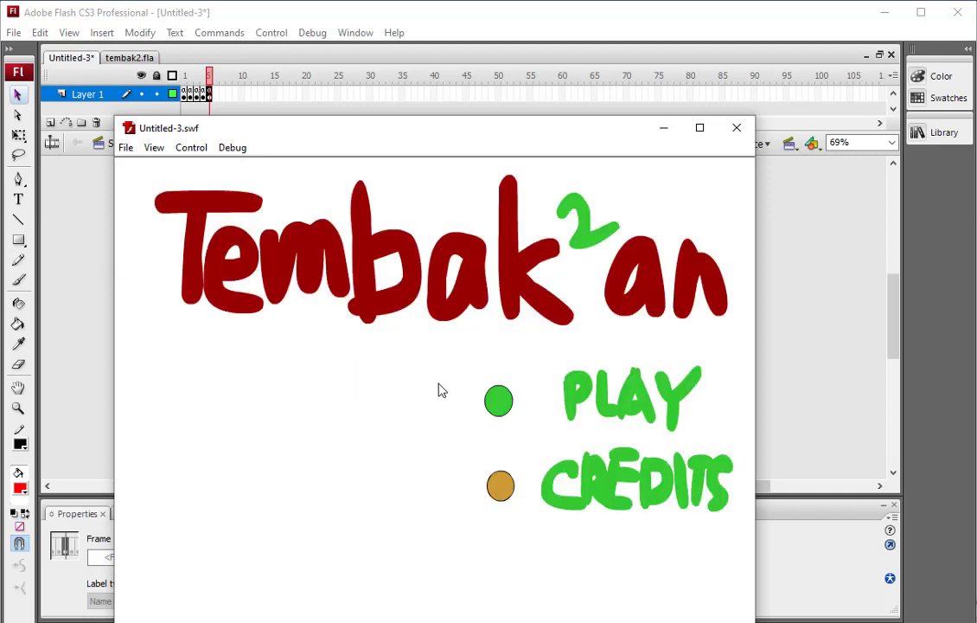
Step: Test the CREDITS button, return to the menu with the red square and close the preview
{"action": "left_click", "coordinate": [500, 485]}
{"action": "left_click", "coordinate": [725, 179]}
{"action": "left_click", "coordinate": [736, 128]}
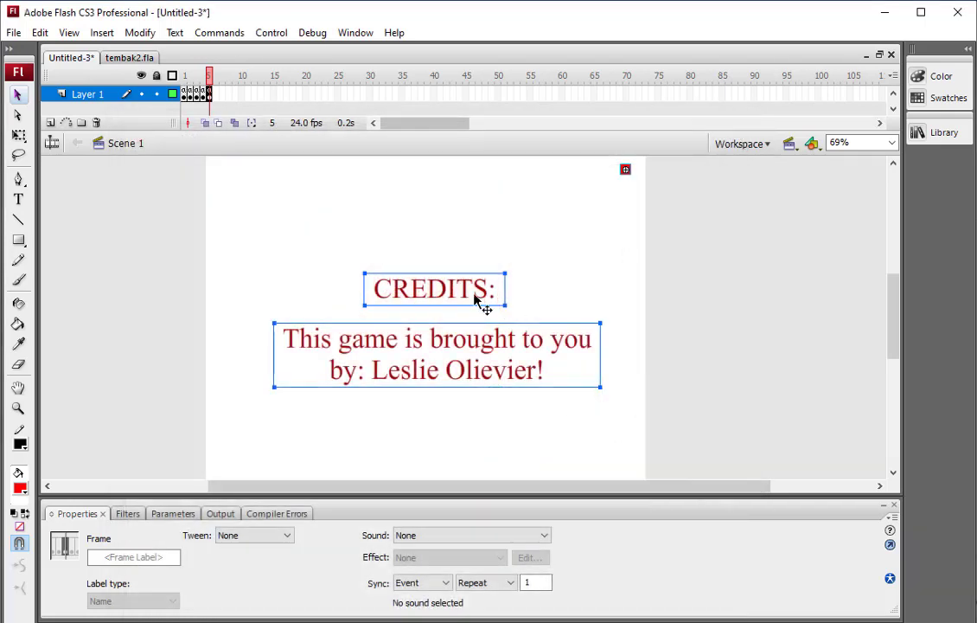